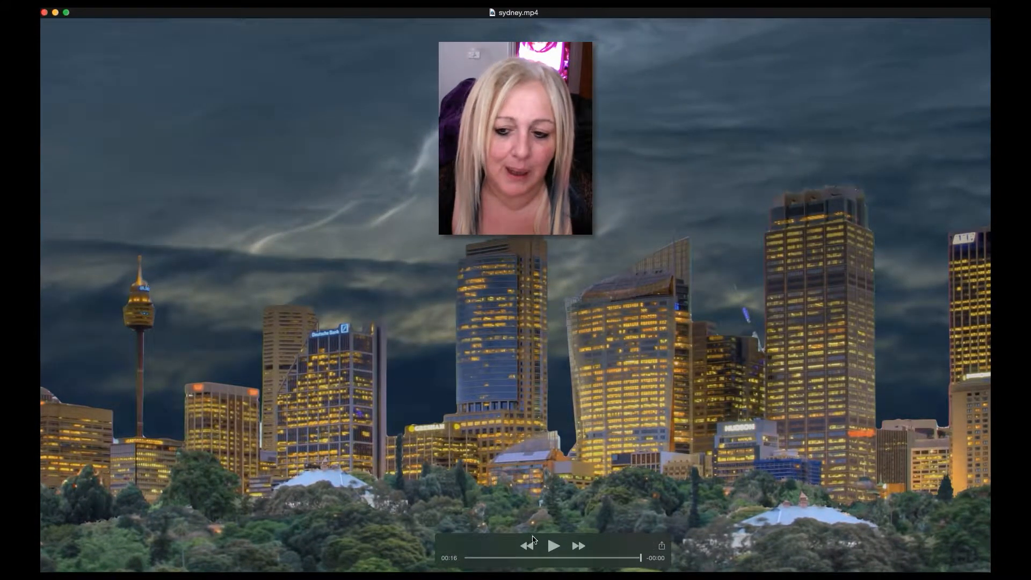
Step: Play the finished skyline video sydney.mp4
key(space)
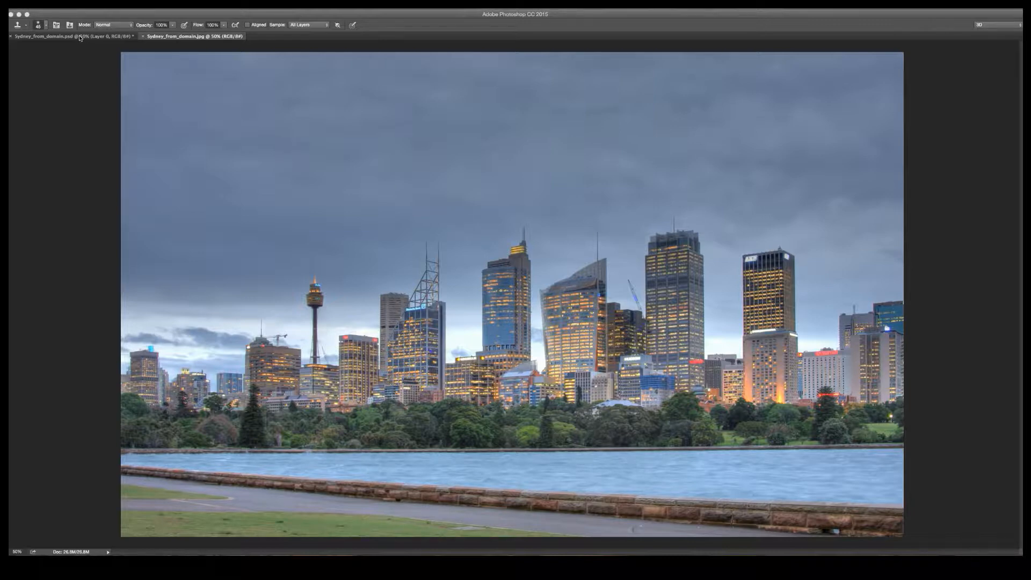
Step: Show the hidden panels in Photoshop and switch to the Sydney_from_domain.psd document with the Move tool active
key(Tab)
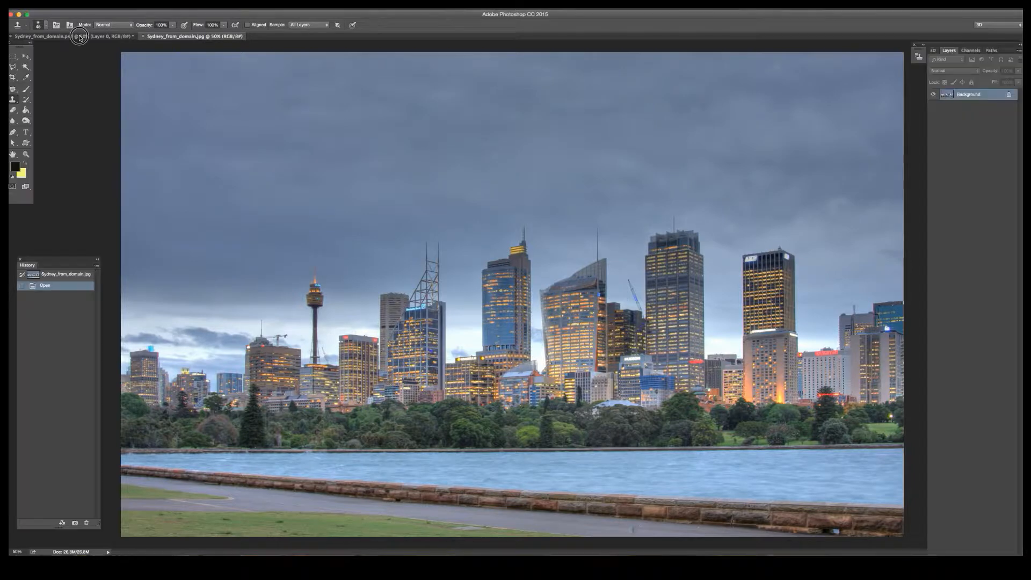
click(106, 36)
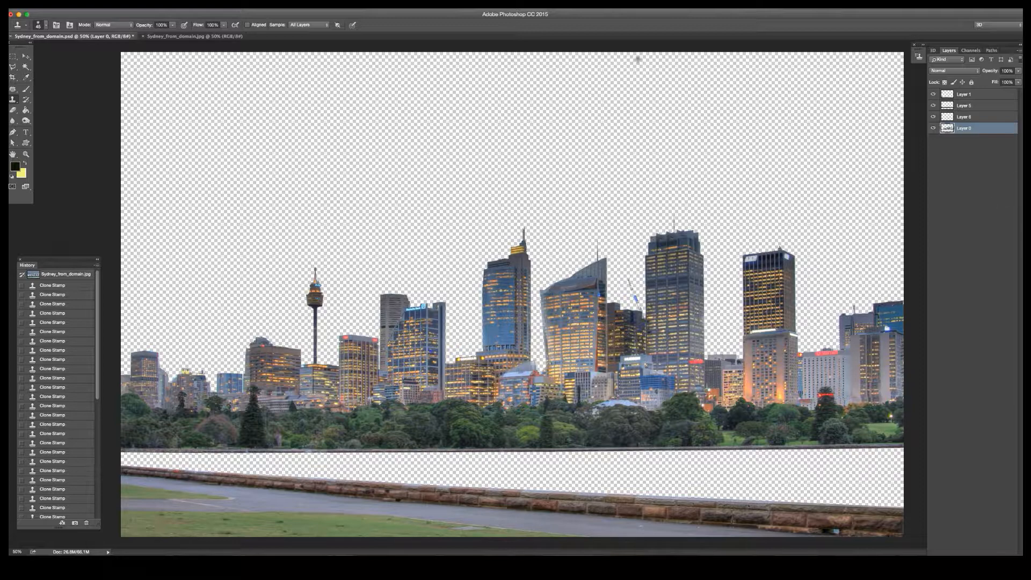
click(25, 56)
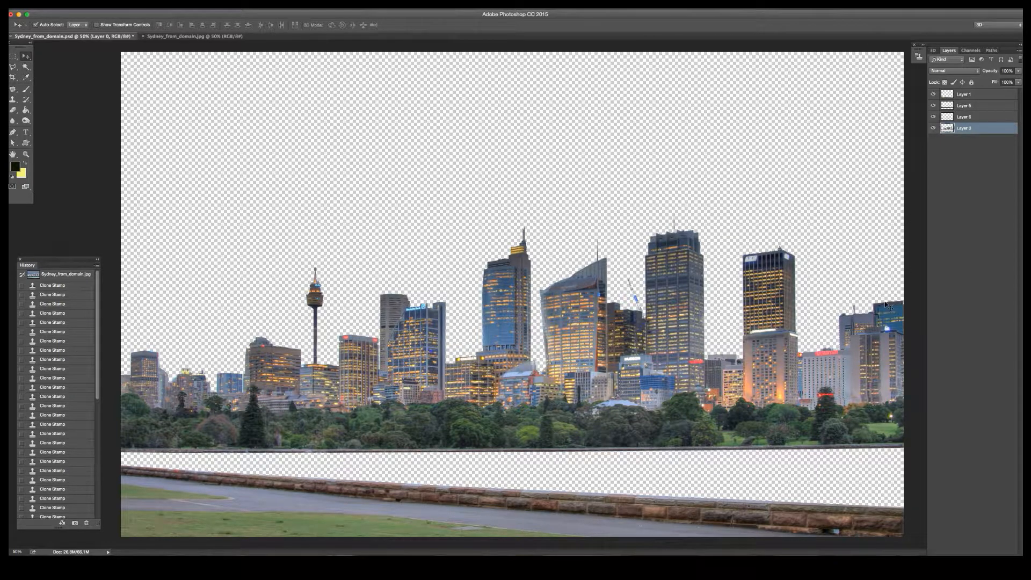
Step: Toggle the visibility of Layer 0, Layer 1 and Layer 5 to examine which part of the skyline each one holds
click(933, 129)
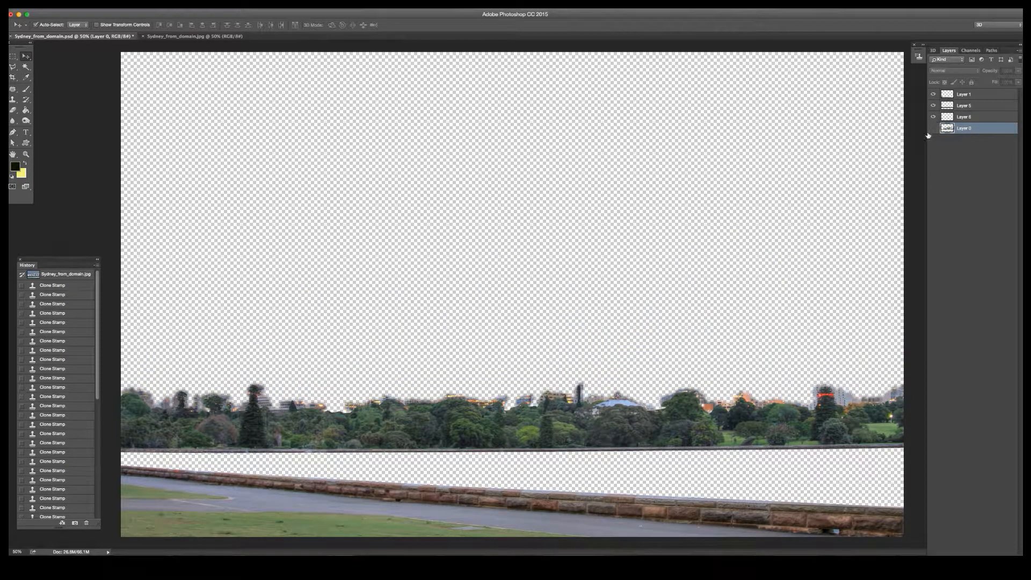
click(934, 129)
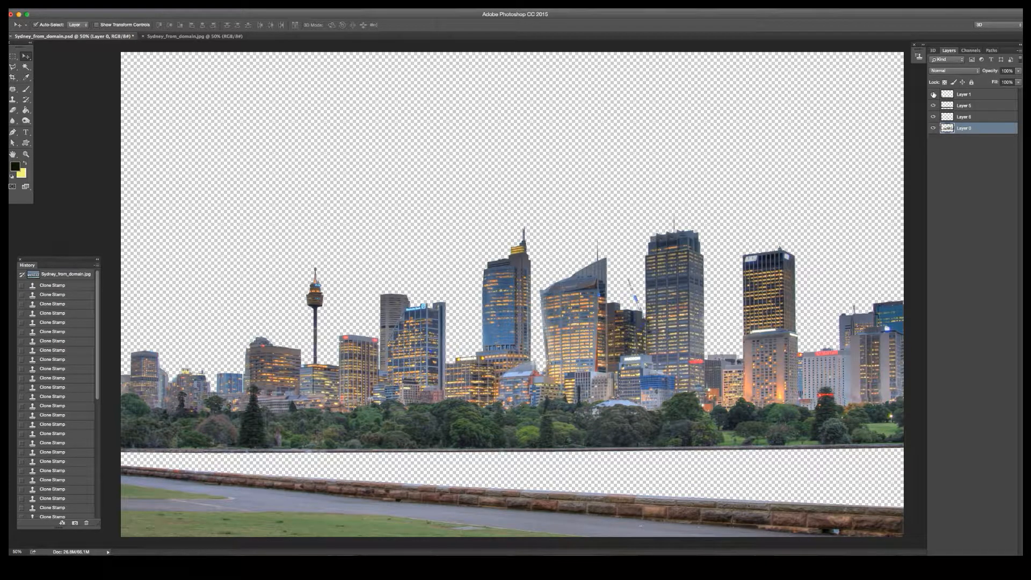
click(933, 95)
click(933, 94)
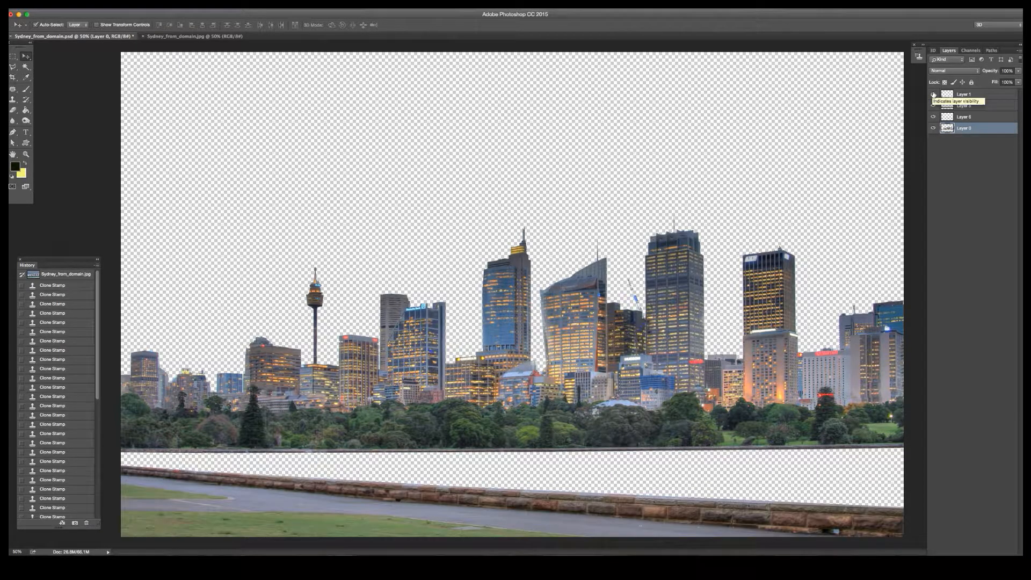
click(933, 106)
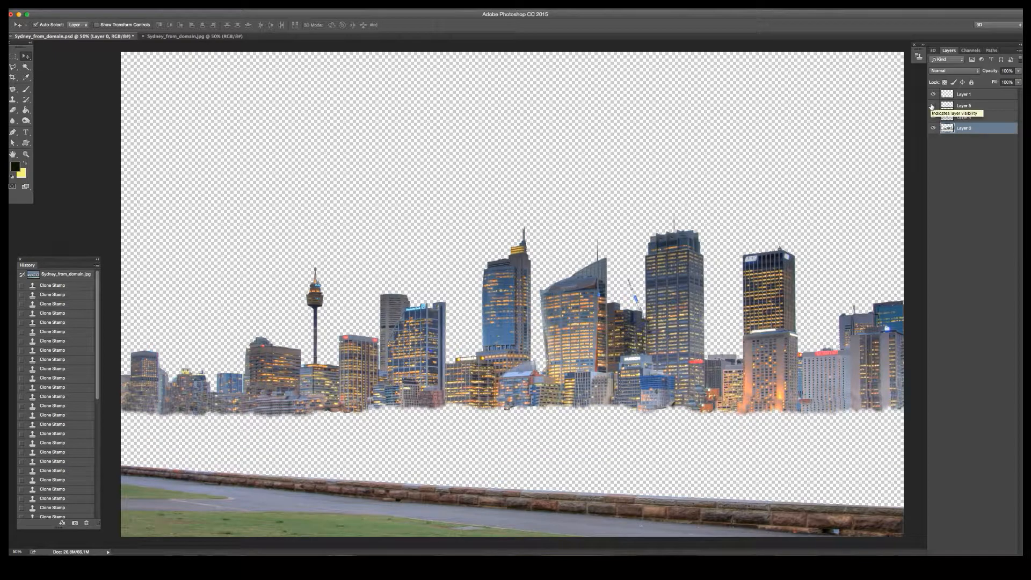
click(933, 106)
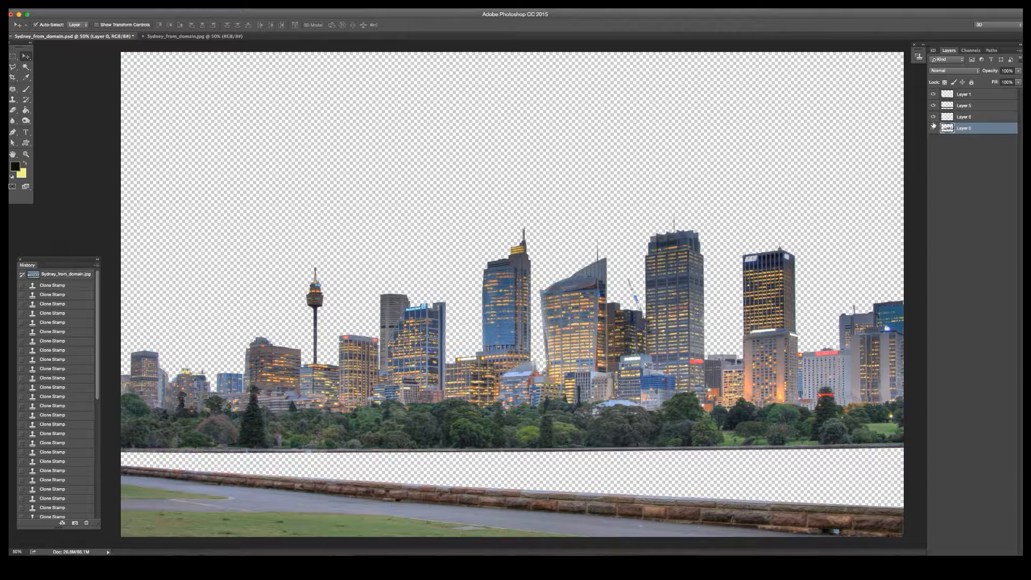
click(933, 105)
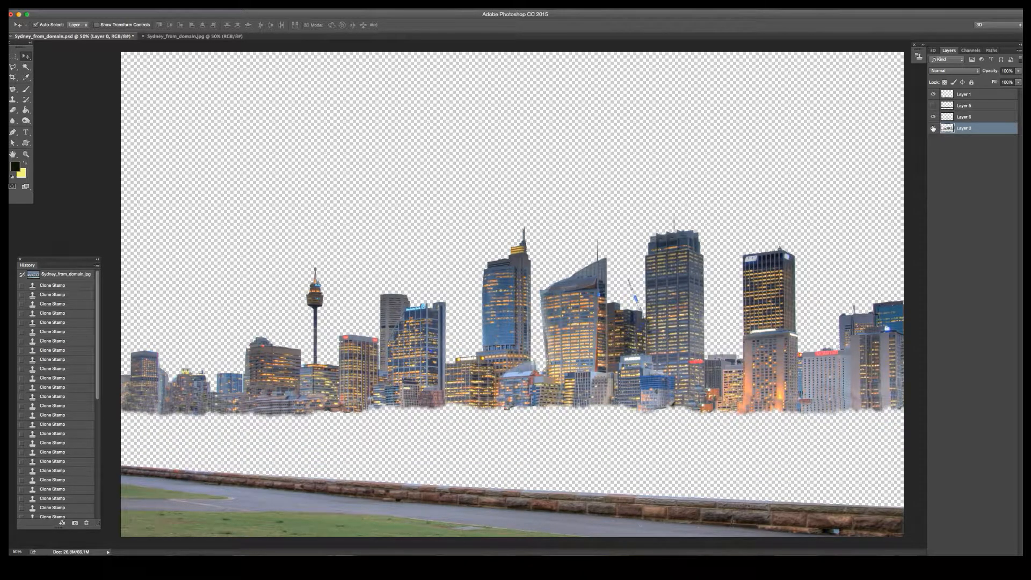
click(933, 128)
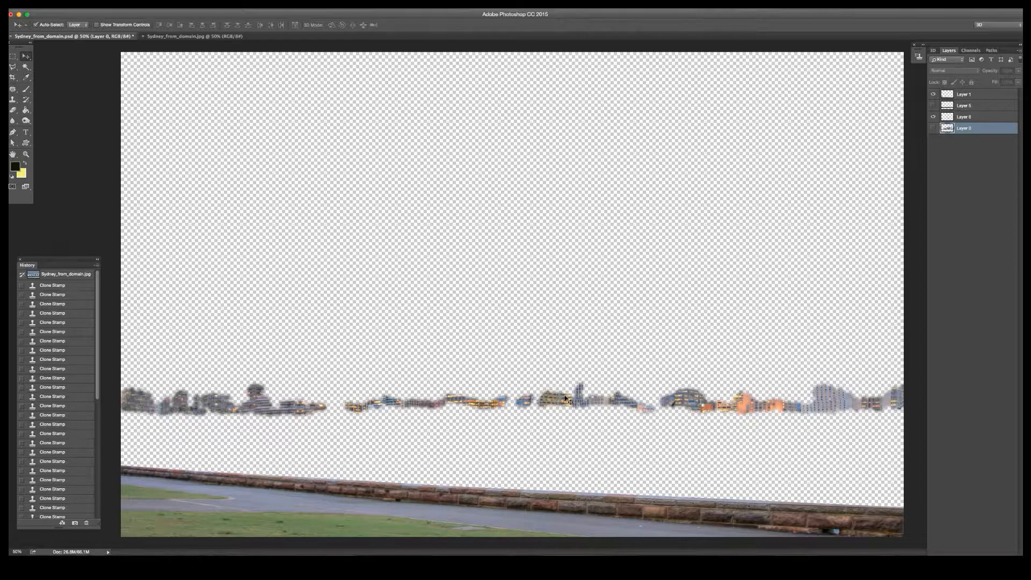
click(934, 129)
click(934, 106)
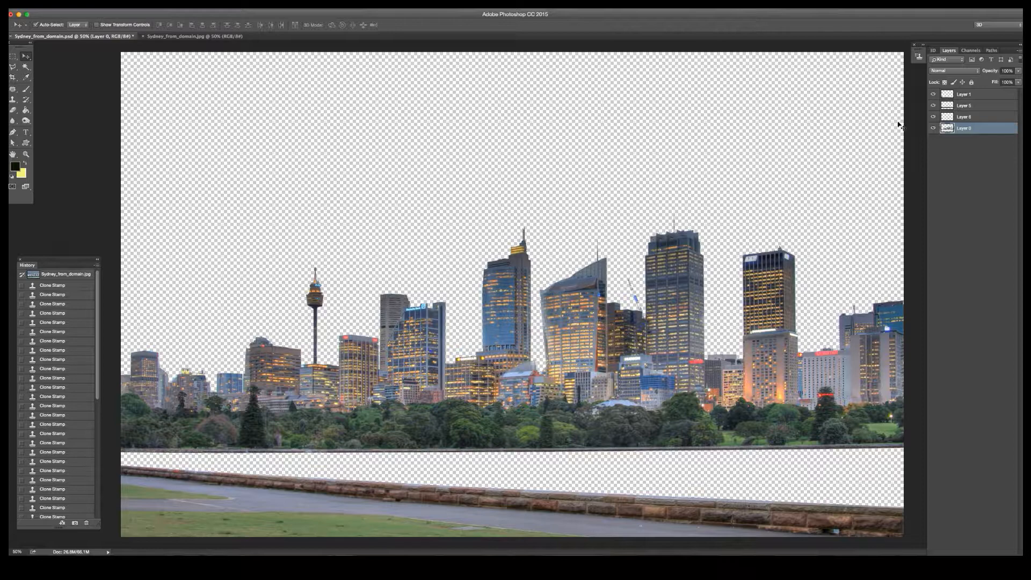
Step: Rename Layer 0, which holds the skyscrapers, as "building"
double_click(963, 129)
text(bacng)
key(Return)
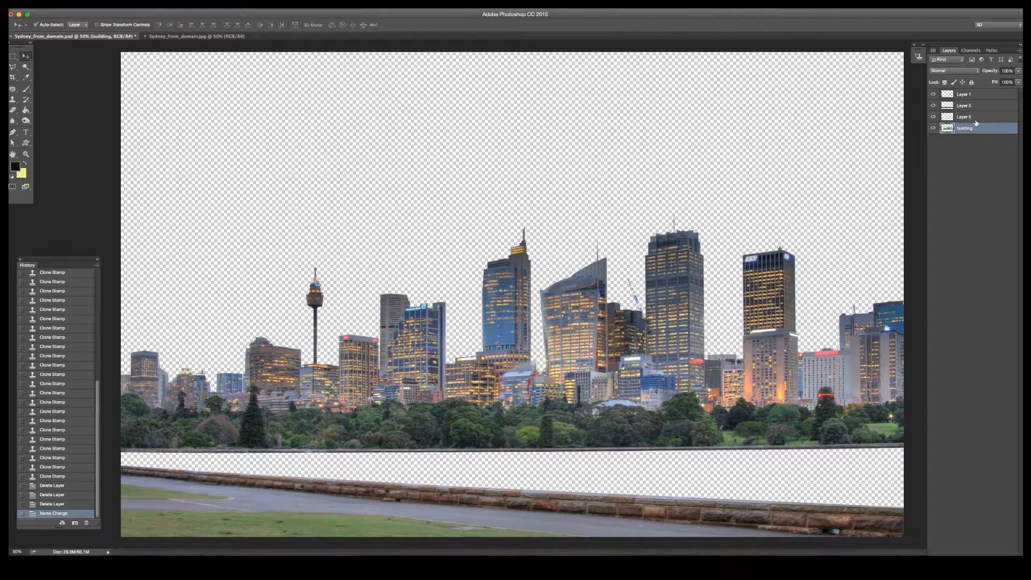
Step: Merge Layer 6 down into the building layer and check the merged layer by toggling its visibility
click(964, 117)
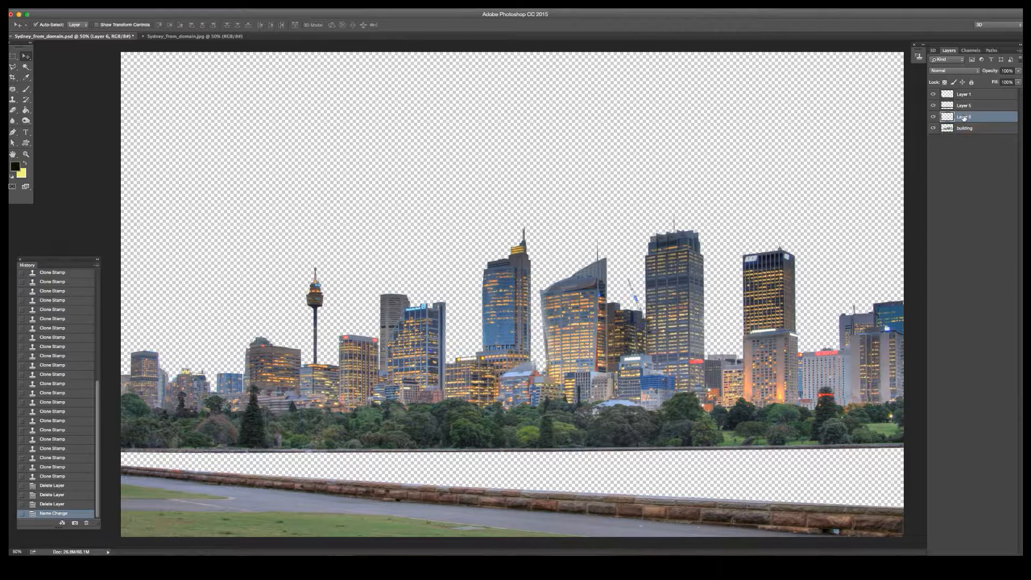
right_click(964, 118)
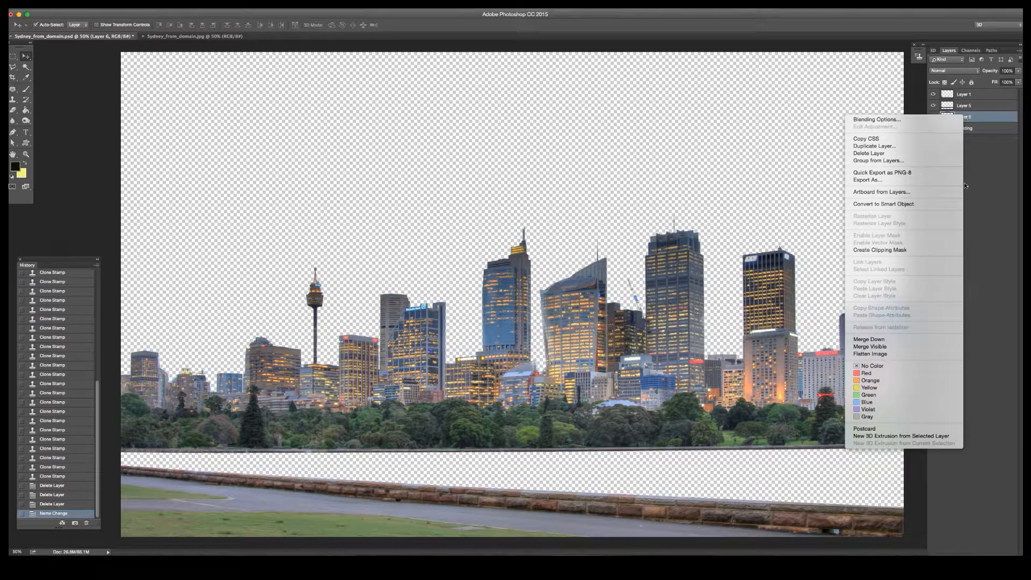
click(890, 342)
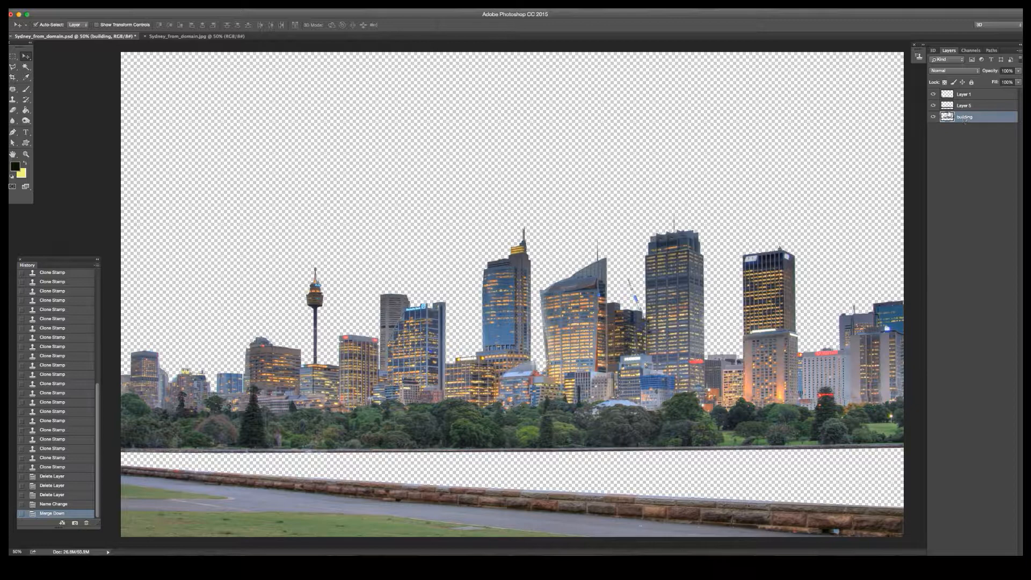
click(933, 117)
click(933, 117)
click(933, 117)
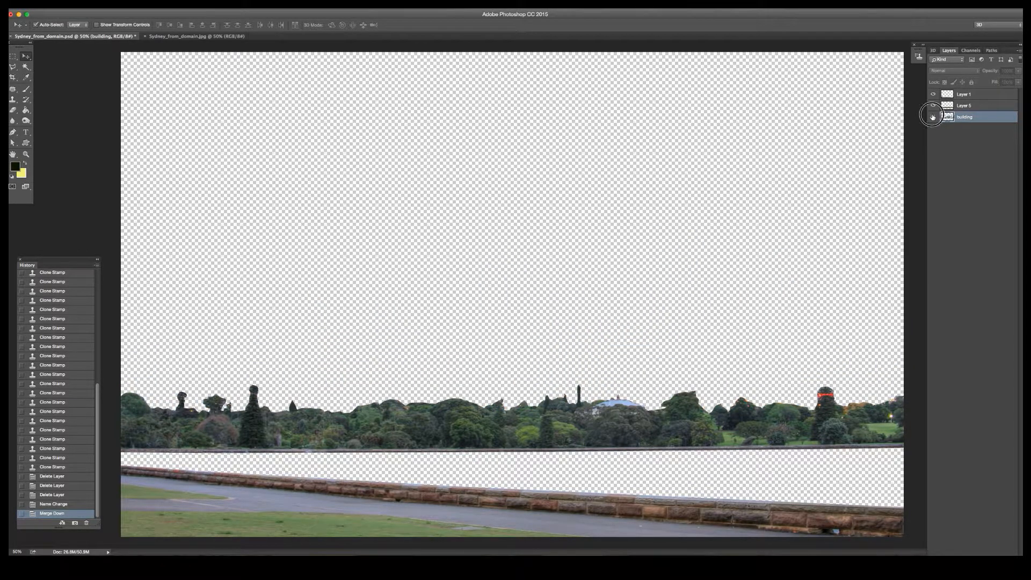
click(934, 117)
Step: Rename Layer 5 as "trees"
click(964, 106)
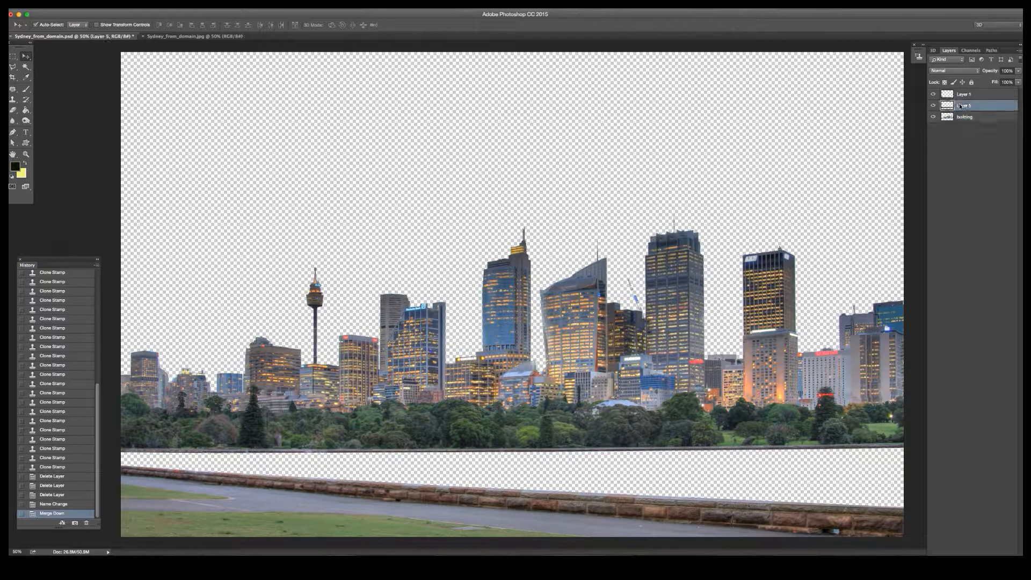
double_click(965, 106)
text(trees)
key(Return)
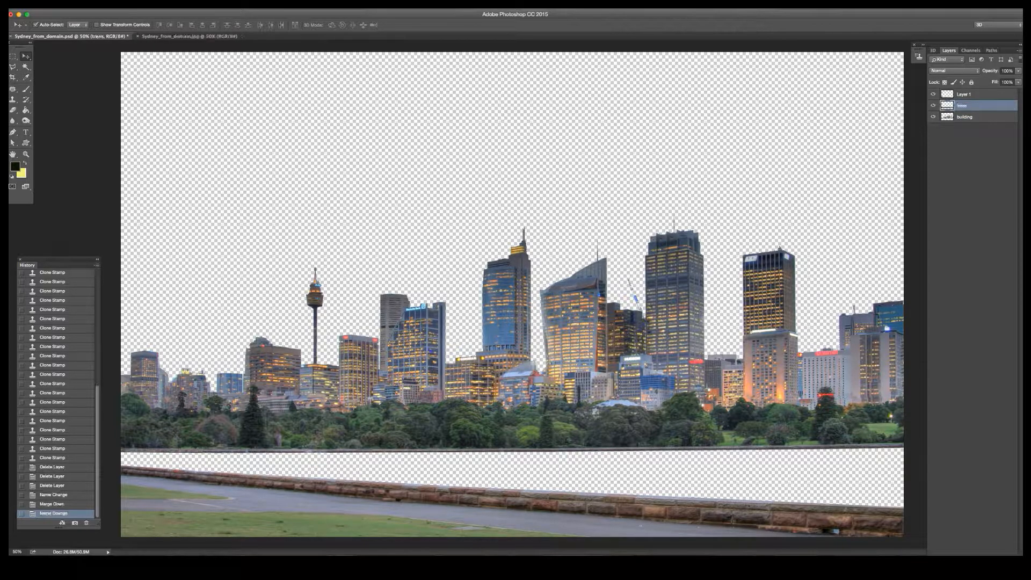
Step: Rename Layer 1 as "foreground"
double_click(966, 95)
text(foregro)
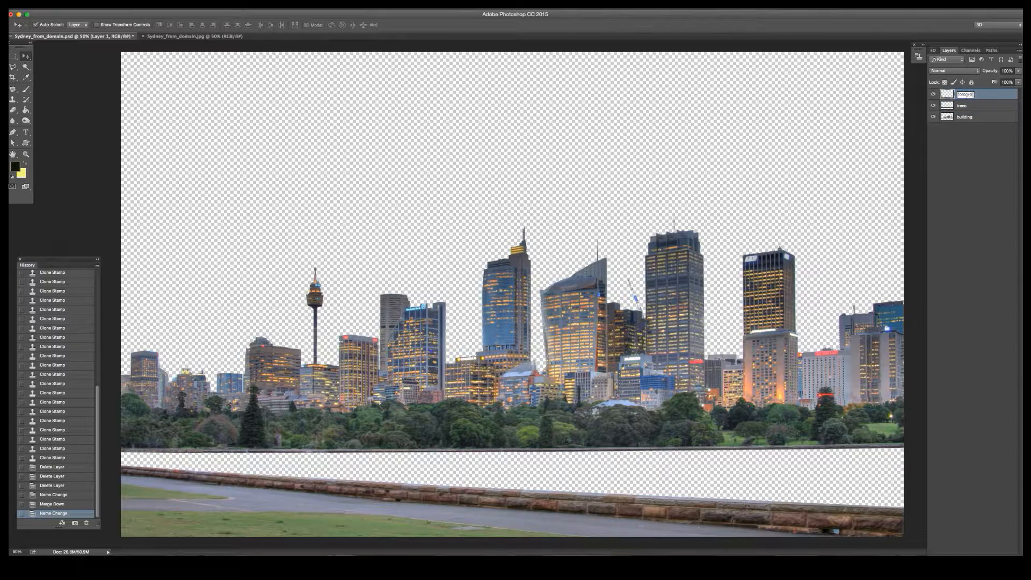
text(und)
key(Return)
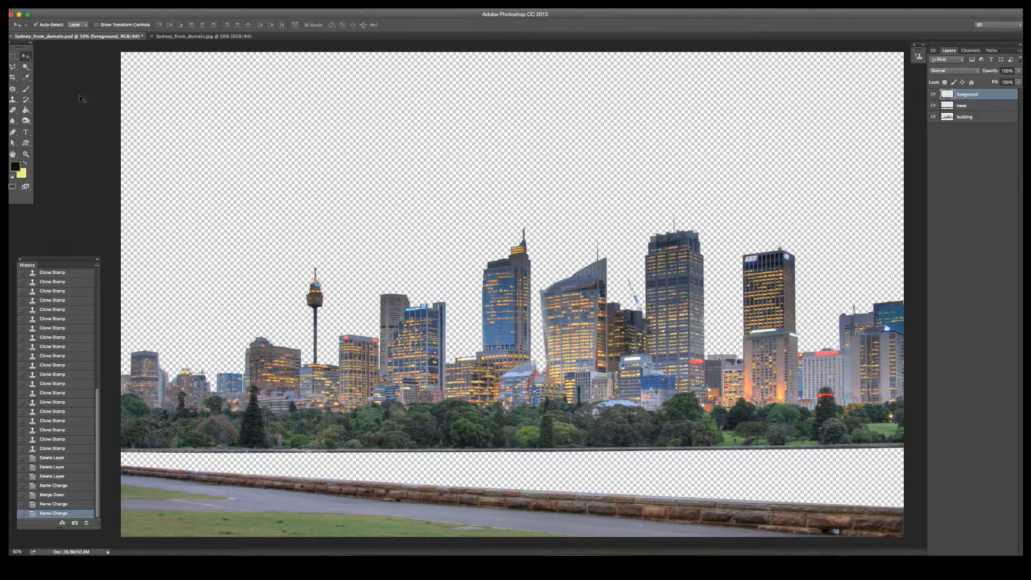
Step: Save the layered document to the Desktop as Sydney_from_domain.psd, replacing the existing file with Maximize Compatibility on
click(74, 4)
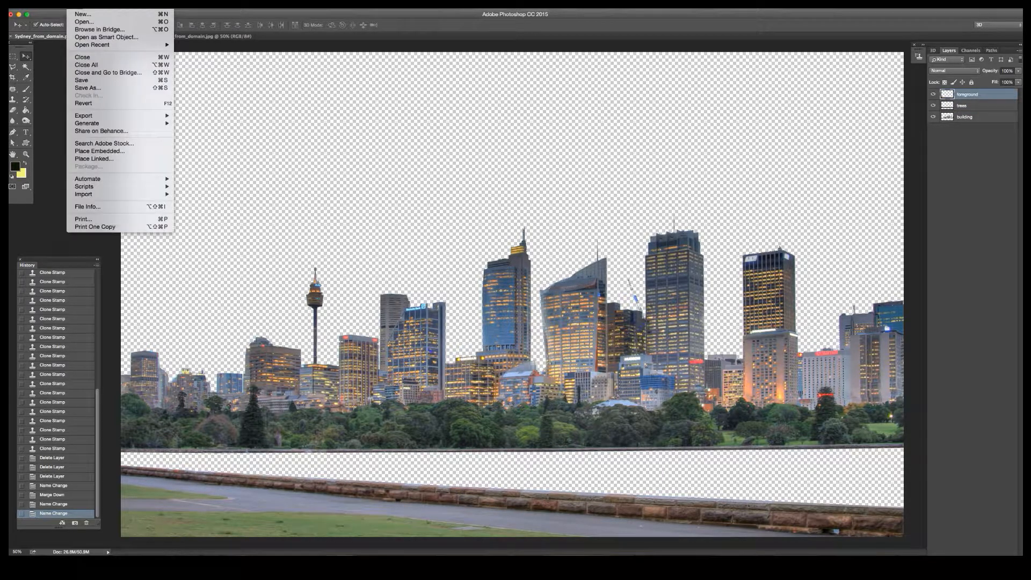
click(101, 88)
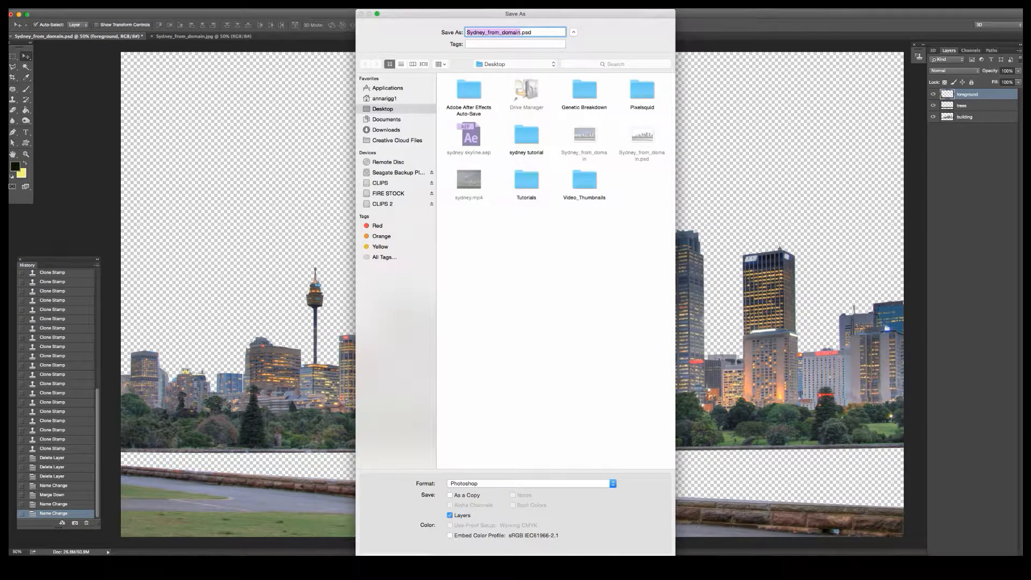
key(Return)
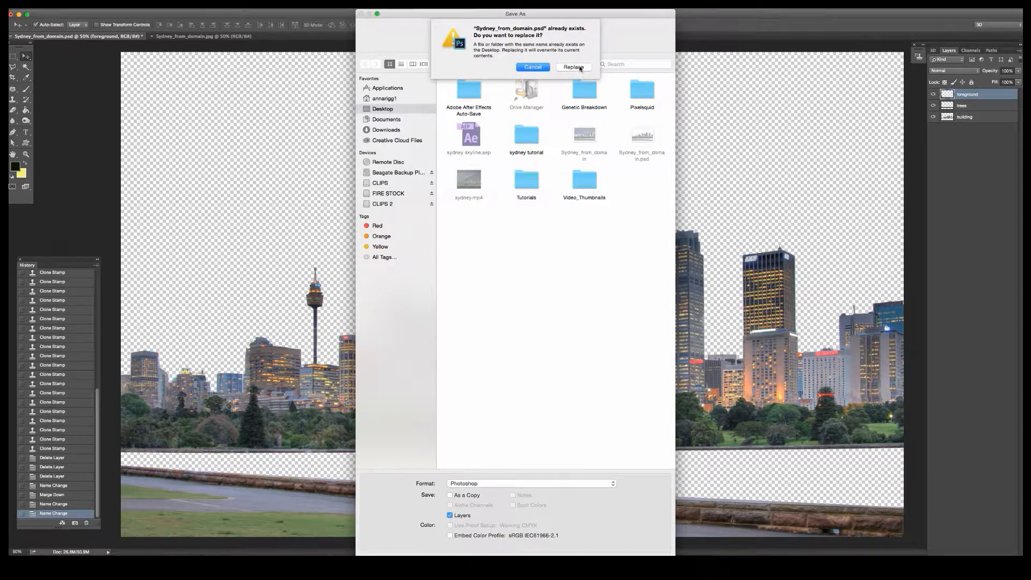
click(580, 67)
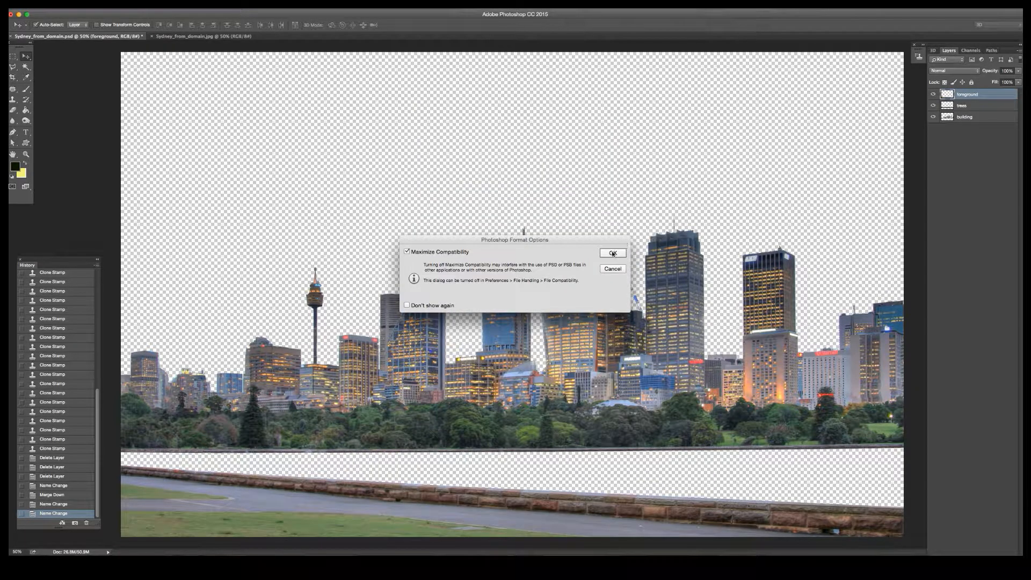
click(613, 253)
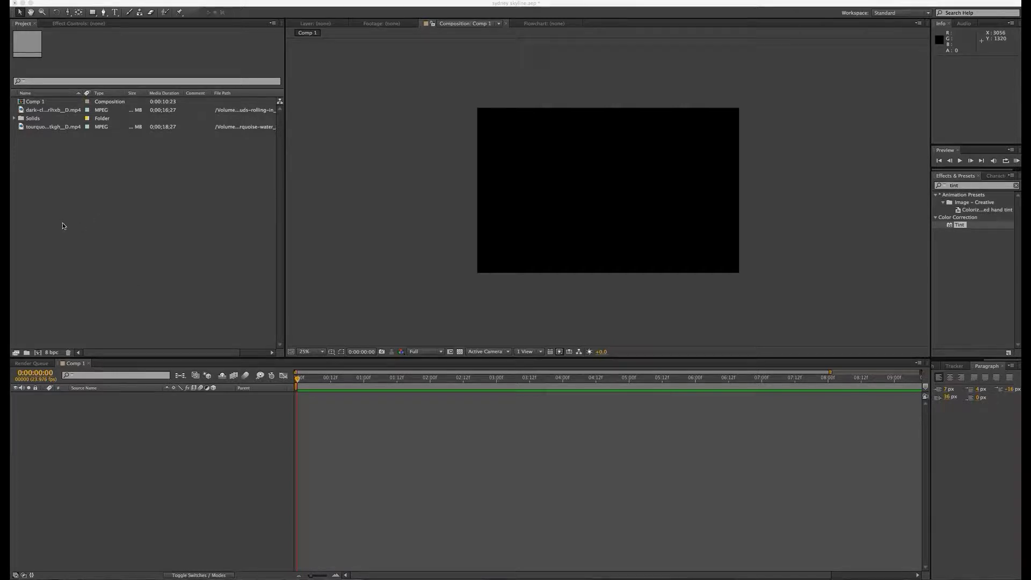
Step: In After Effects, import Sydney_from_domain.psd from the Desktop as Composition - Retain Layer Sizes with editable layer styles
right_click(67, 191)
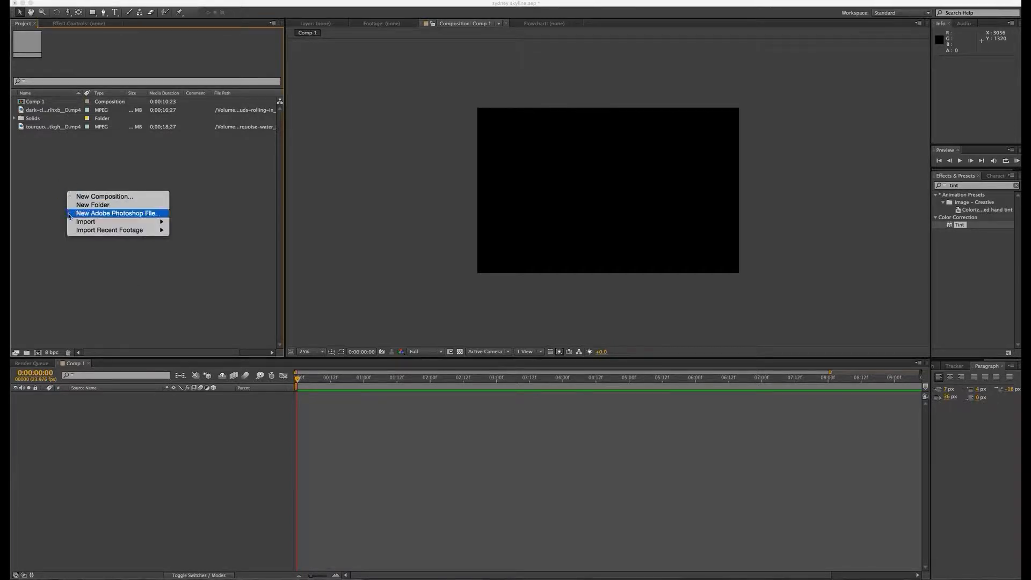
mouse_move(78, 224)
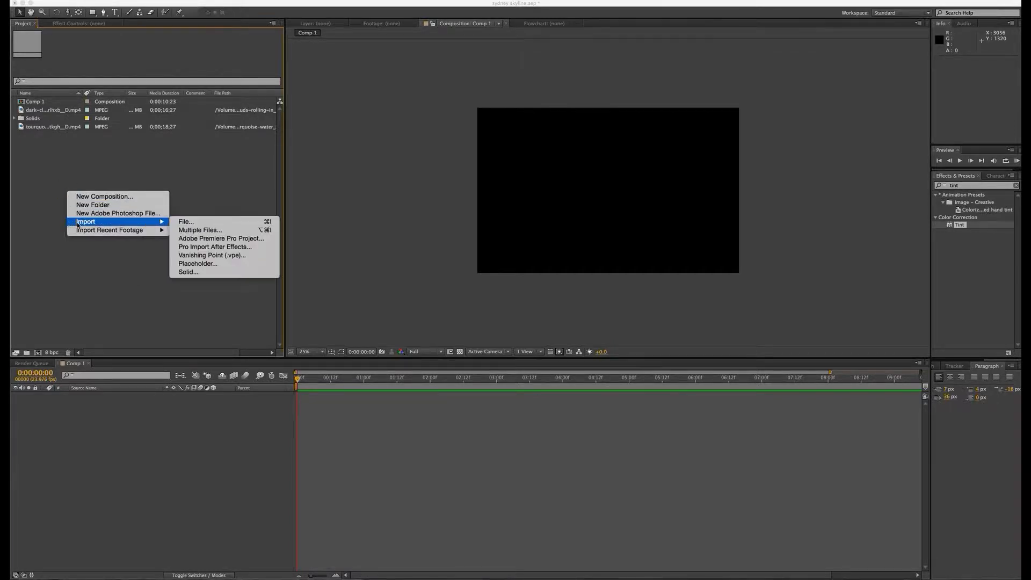
click(192, 226)
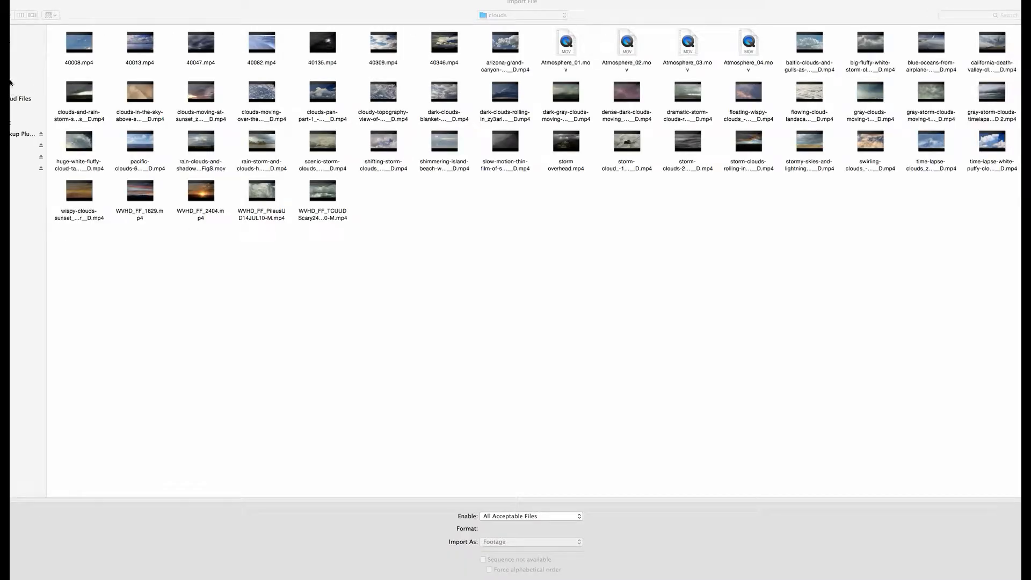
click(21, 64)
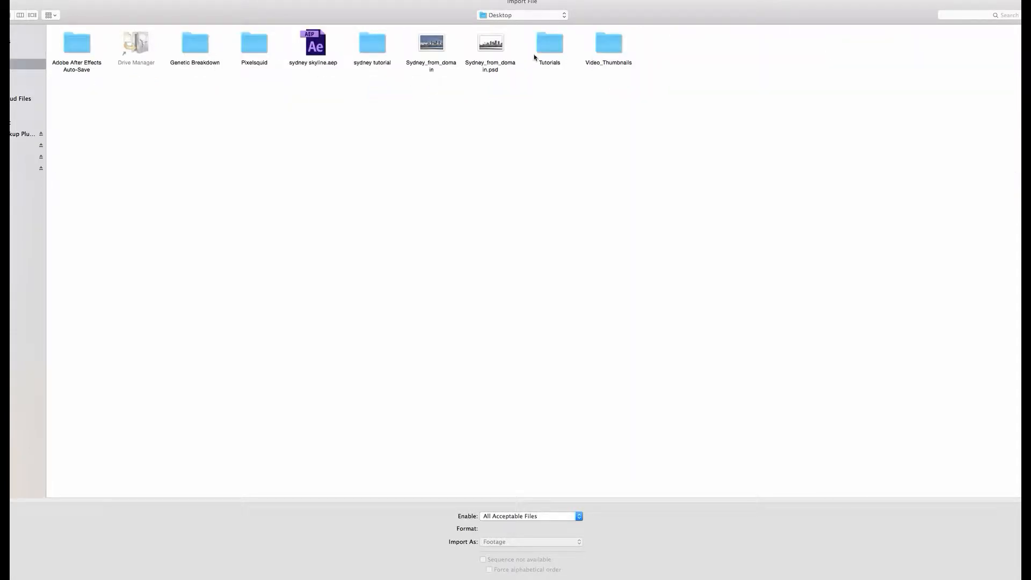
click(491, 46)
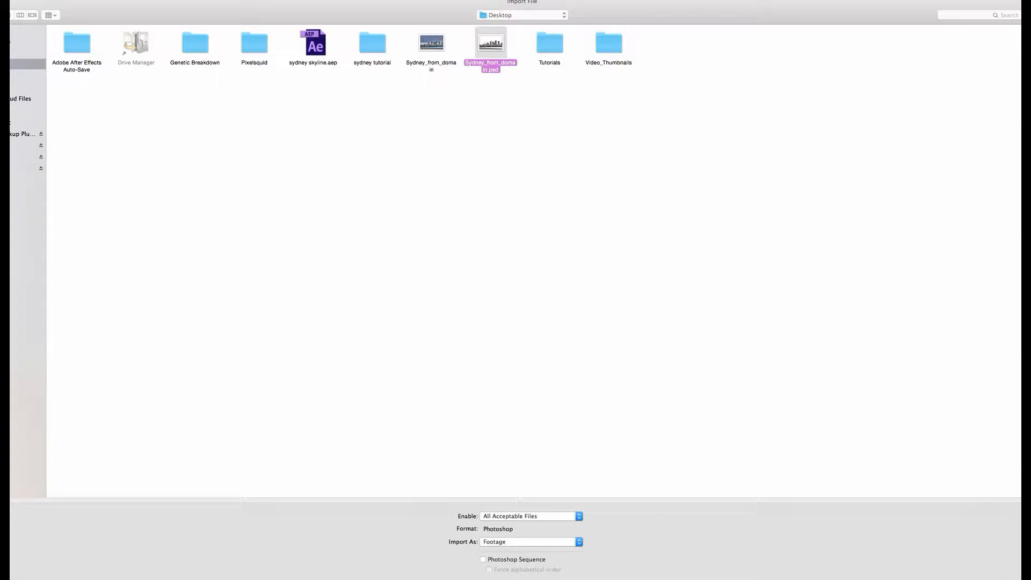
key(Return)
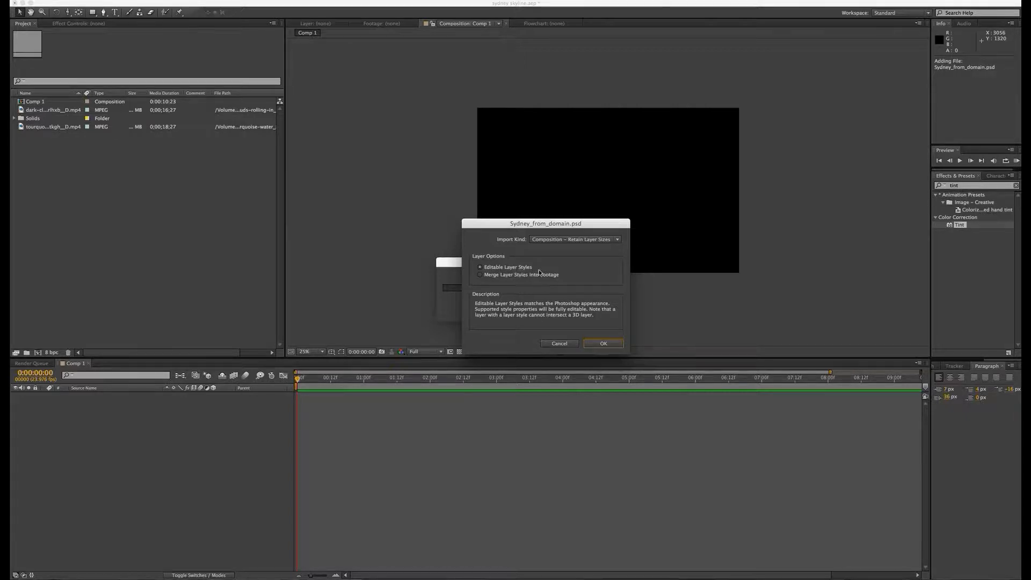
click(604, 344)
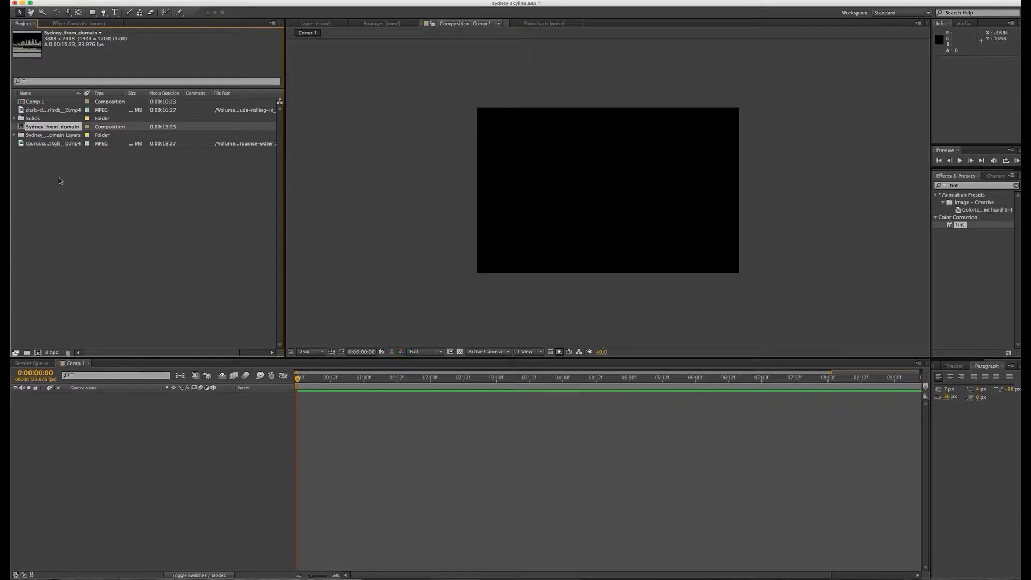
Step: Expand the imported PSD's layers folder and place the Sydney_from_domain composition into Comp 1
click(15, 135)
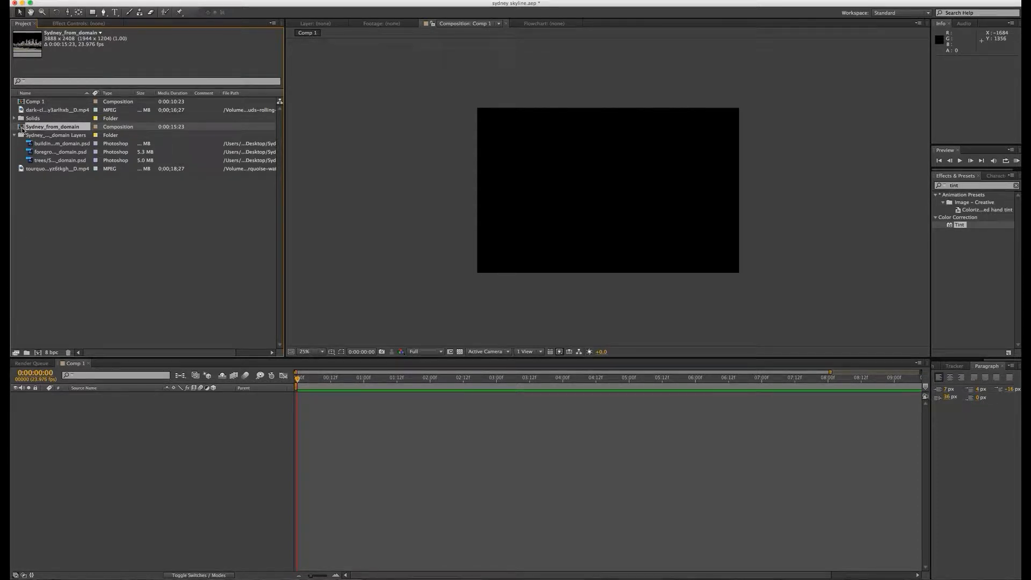
drag(21, 129, 598, 196)
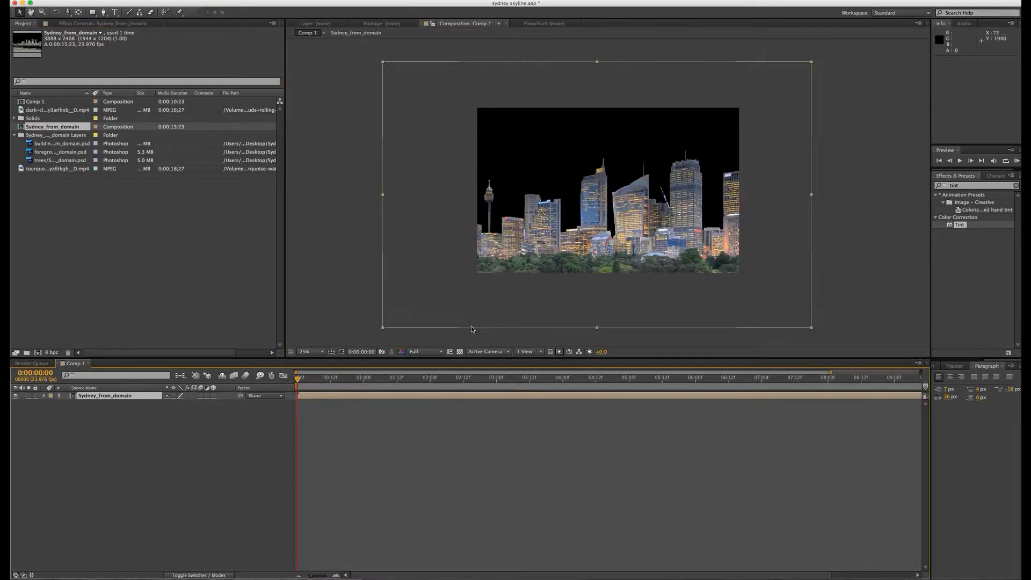
Step: Fit the Sydney_from_domain layer to the composition size and set the preview resolution to Half
right_click(120, 398)
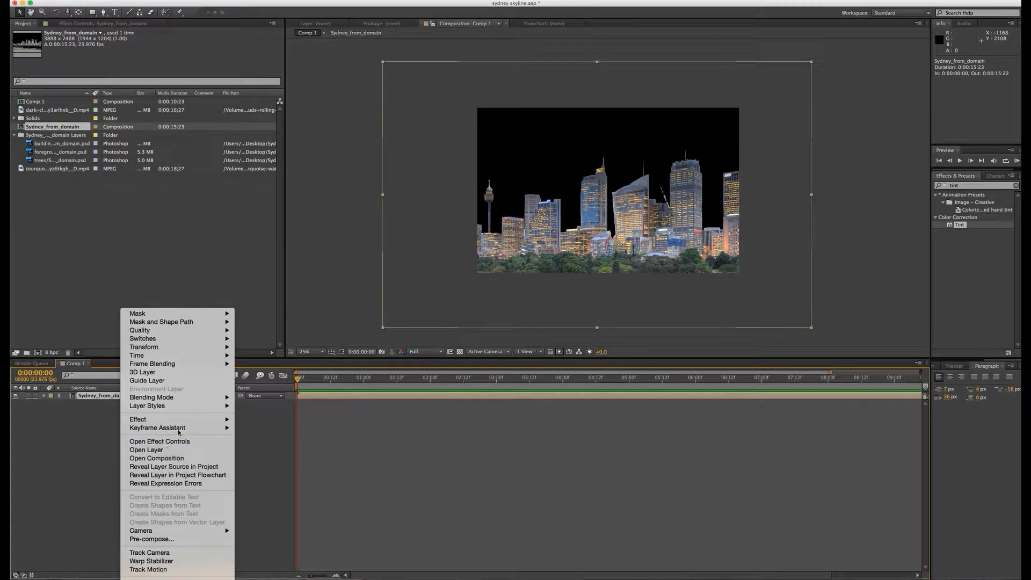
mouse_move(162, 348)
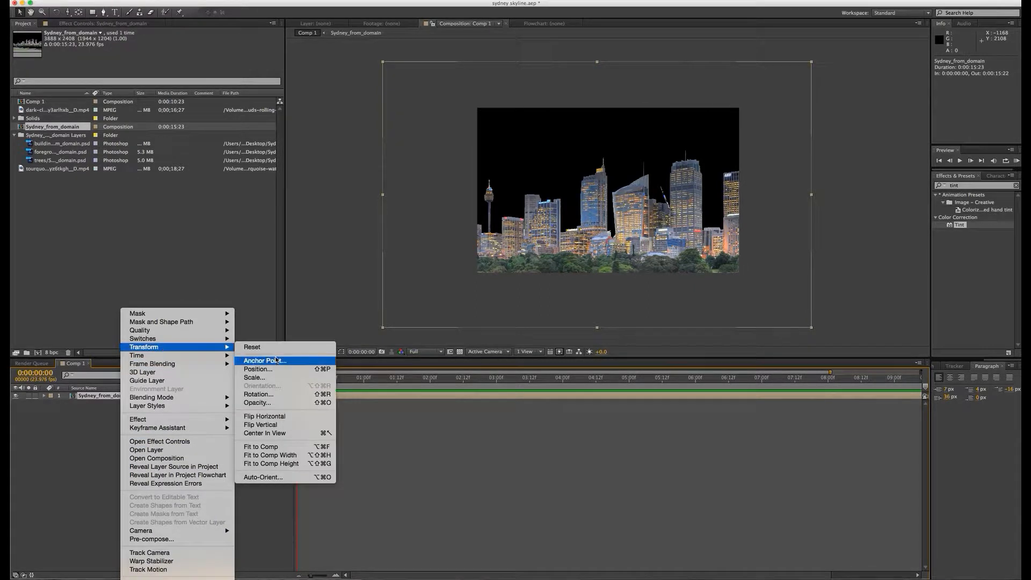
click(262, 455)
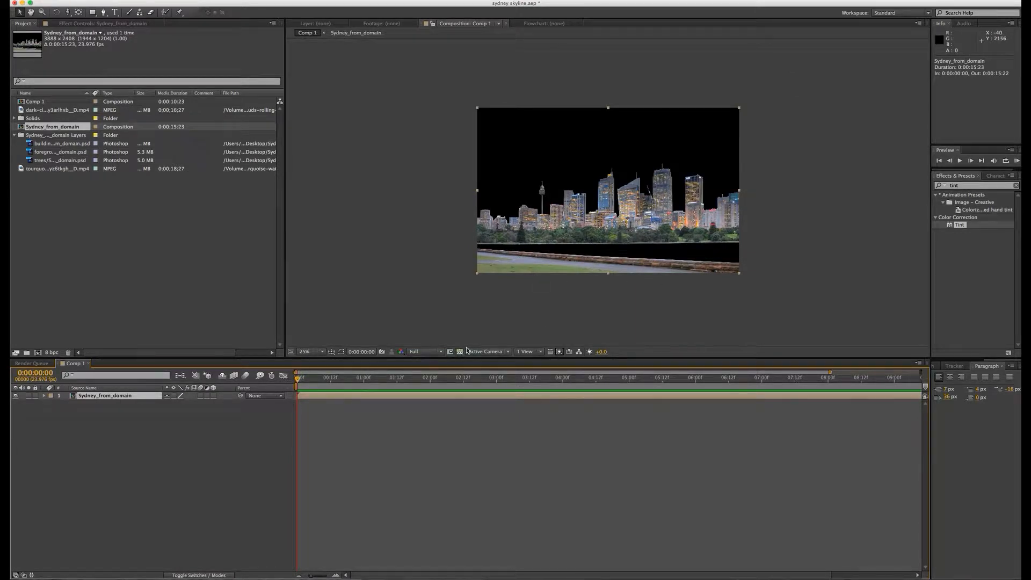
click(441, 351)
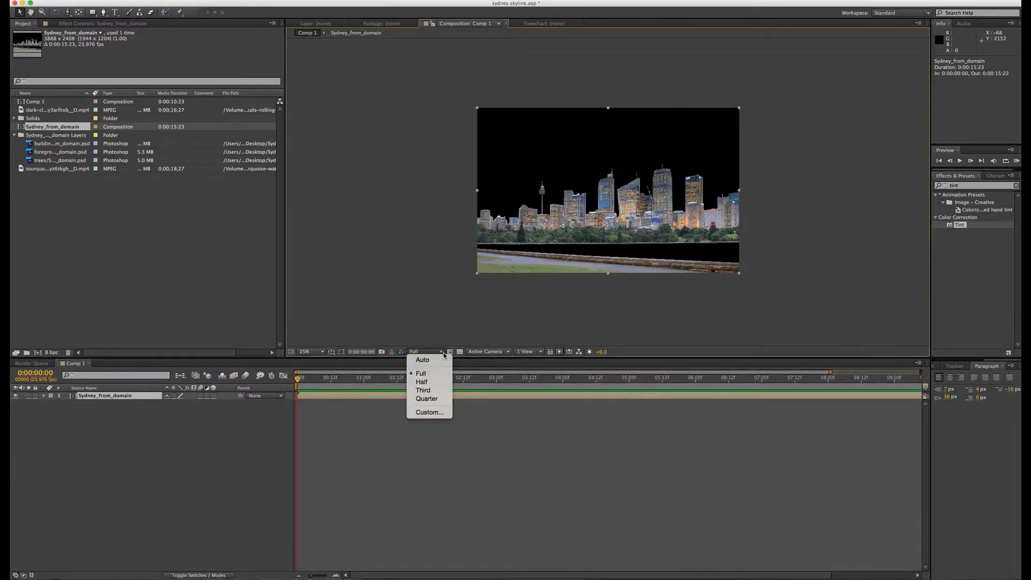
click(430, 384)
Step: Add the foreground PSD layer to Comp 1, scale it down to roughly the composition width and align it over the reference path and wall
click(160, 290)
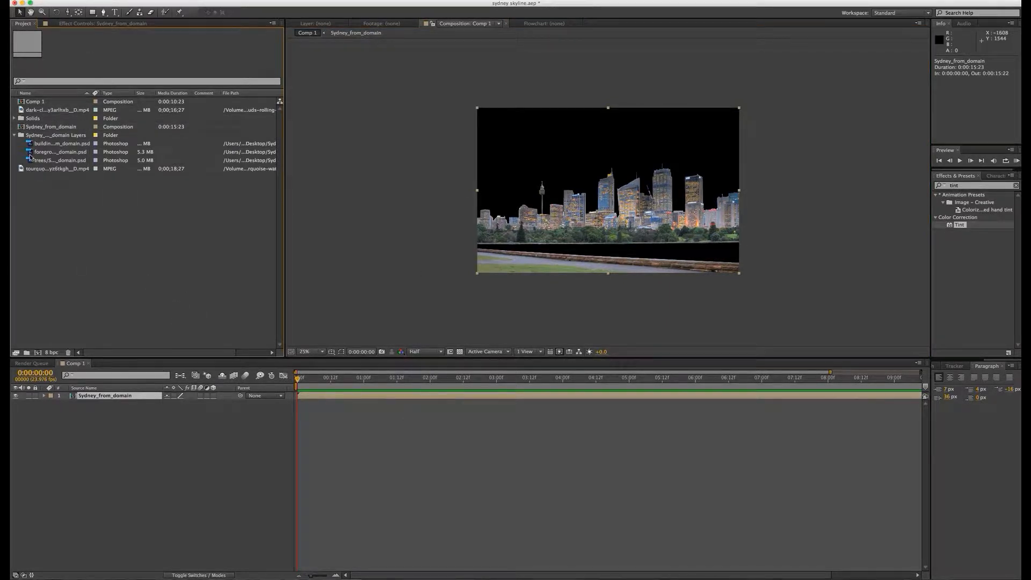
click(31, 145)
drag(31, 152, 615, 262)
drag(401, 279, 483, 274)
drag(564, 259, 564, 260)
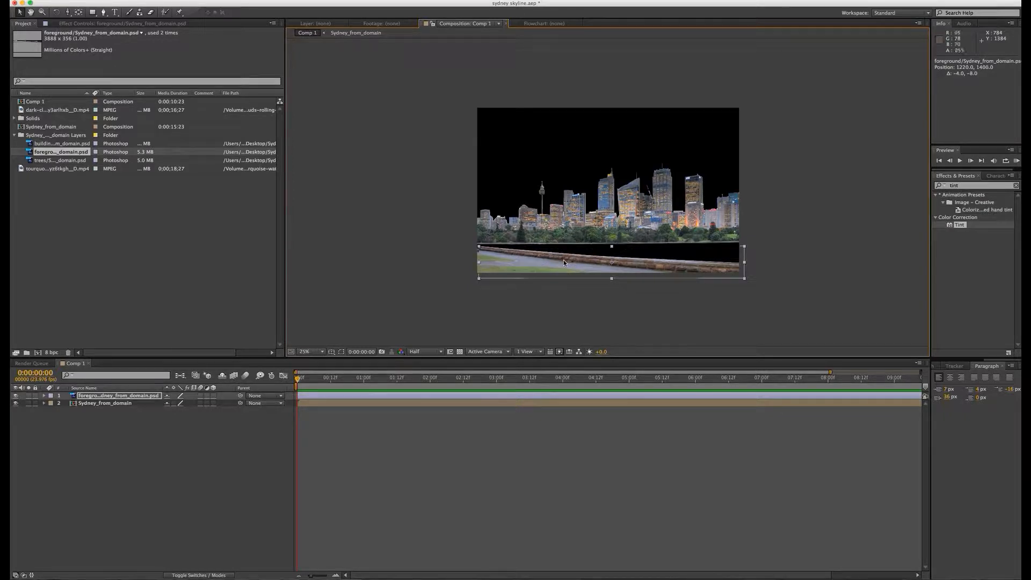
Step: Add the trees PSD layer to Comp 1, scale it to about 67%, 81% and align it over the reference tree line
drag(64, 161, 615, 236)
drag(399, 252, 472, 249)
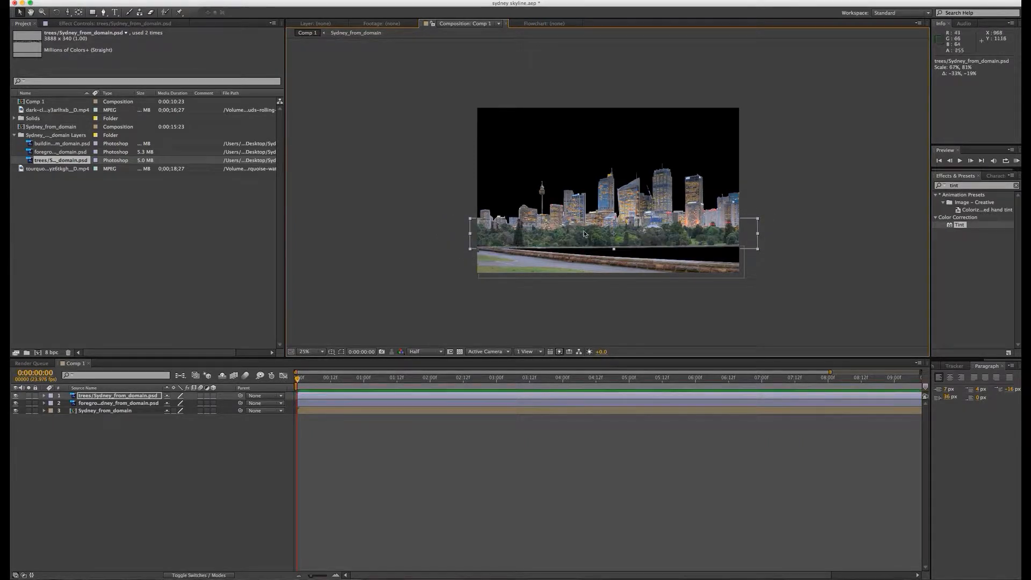
mouse_move(584, 233)
mouse_down()
mouse_move(566, 269)
mouse_move(572, 235)
mouse_up()
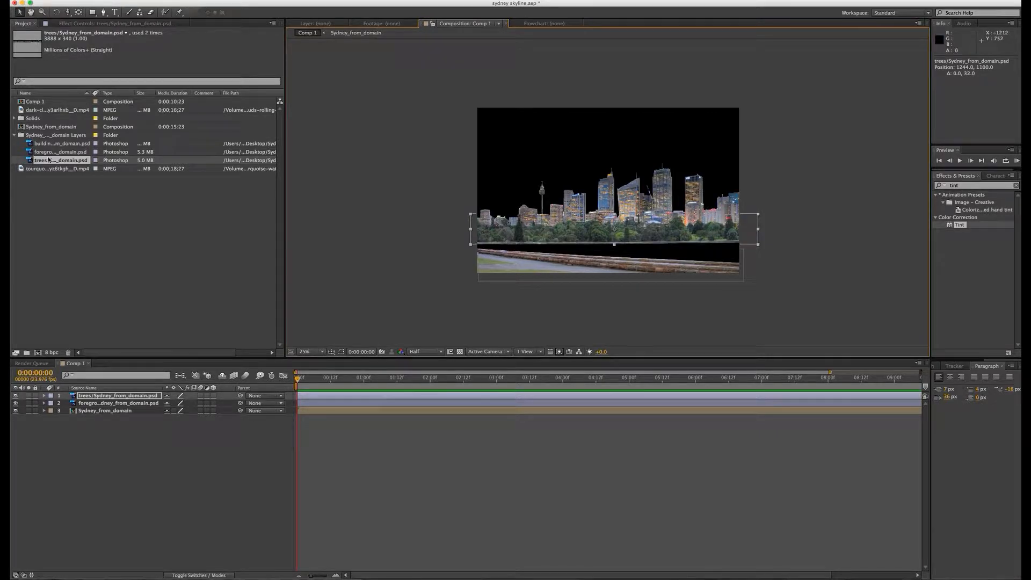
Step: Add the building PSD layer beneath the foreground layer, scale it down to about the composition width and position it at about 1184, 517
drag(50, 143, 118, 408)
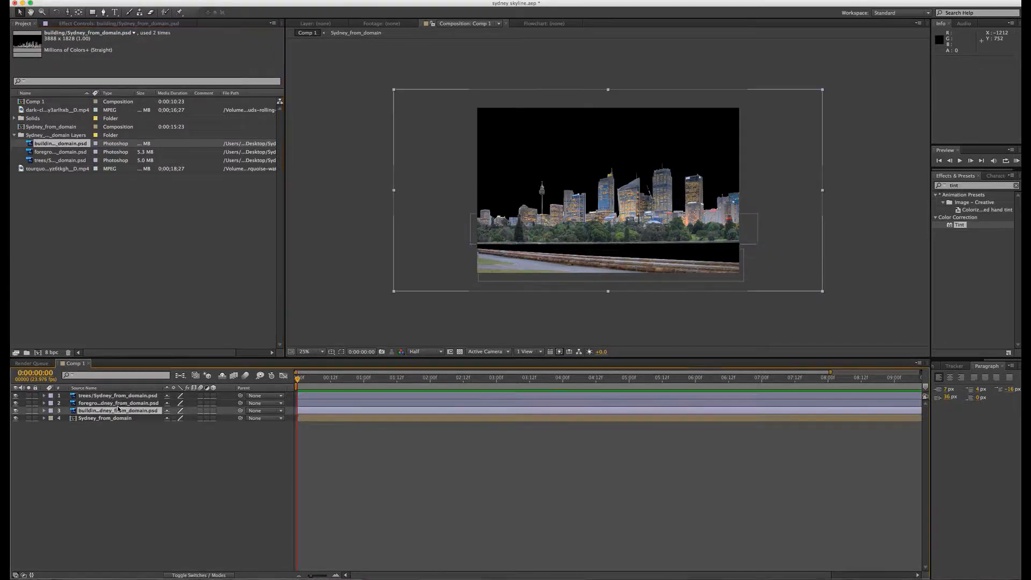
drag(643, 251, 644, 206)
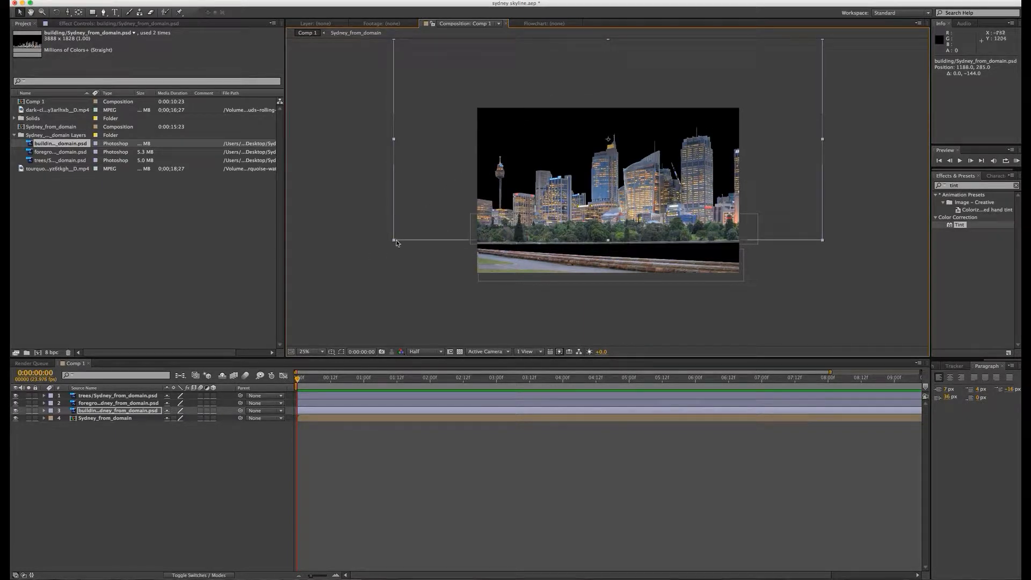
drag(394, 241, 476, 217)
mouse_move(578, 194)
mouse_down()
mouse_move(589, 215)
mouse_move(580, 213)
mouse_up()
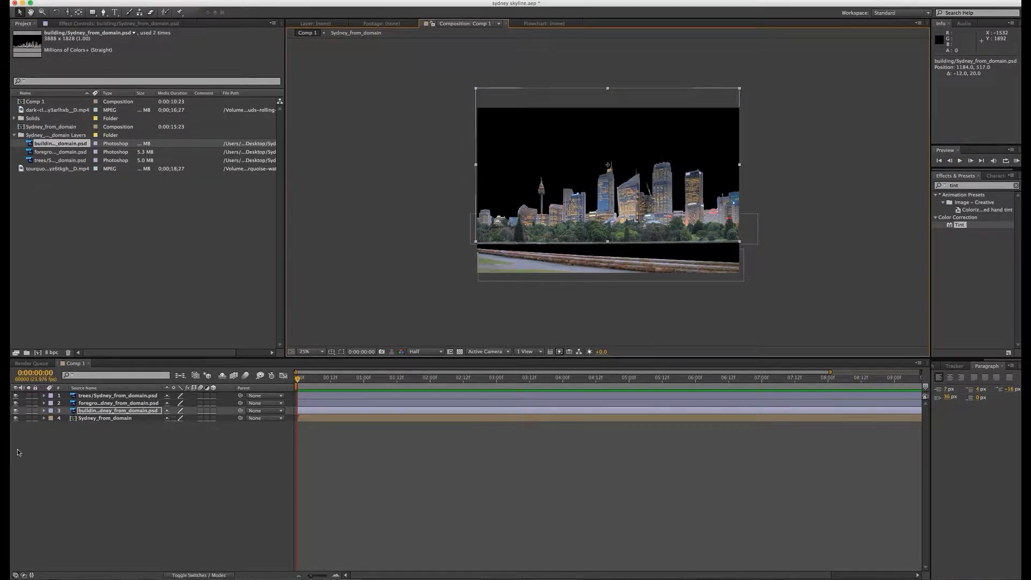
Step: Delete the Sydney_from_domain reference layer and shift the foreground layer to about 1192, 1436 to cover the frame's edge
click(106, 419)
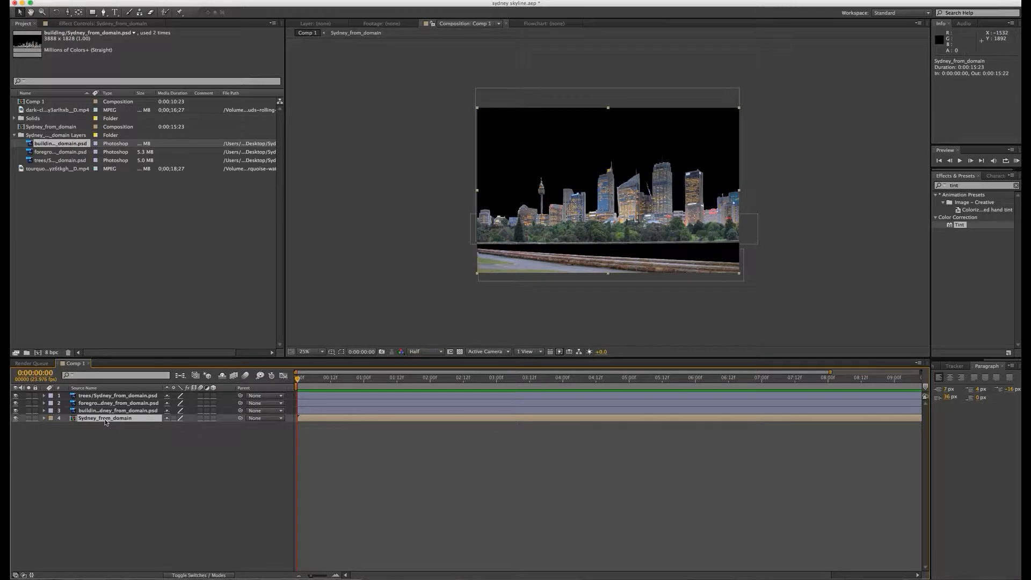
key(Delete)
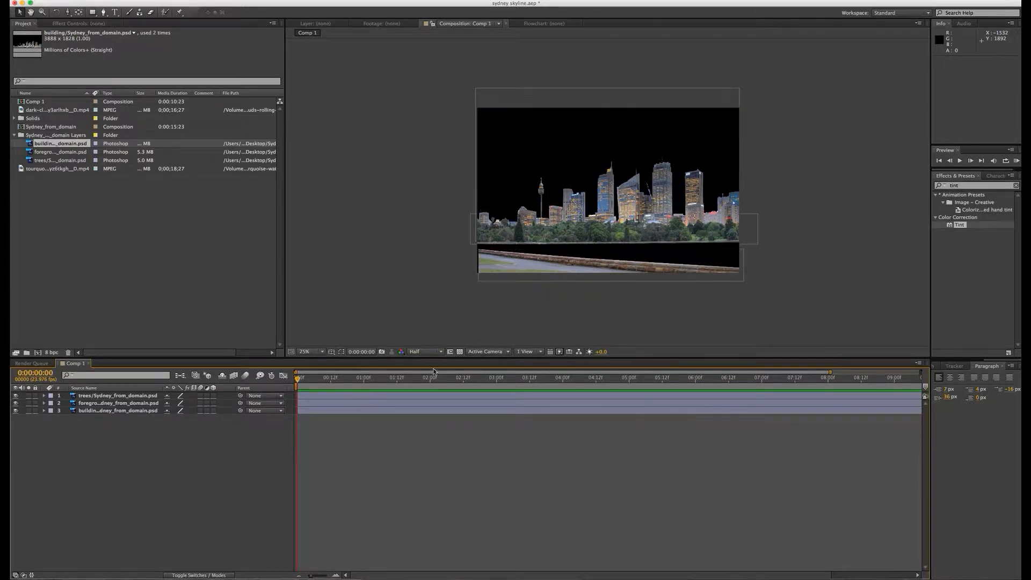
drag(502, 266, 499, 265)
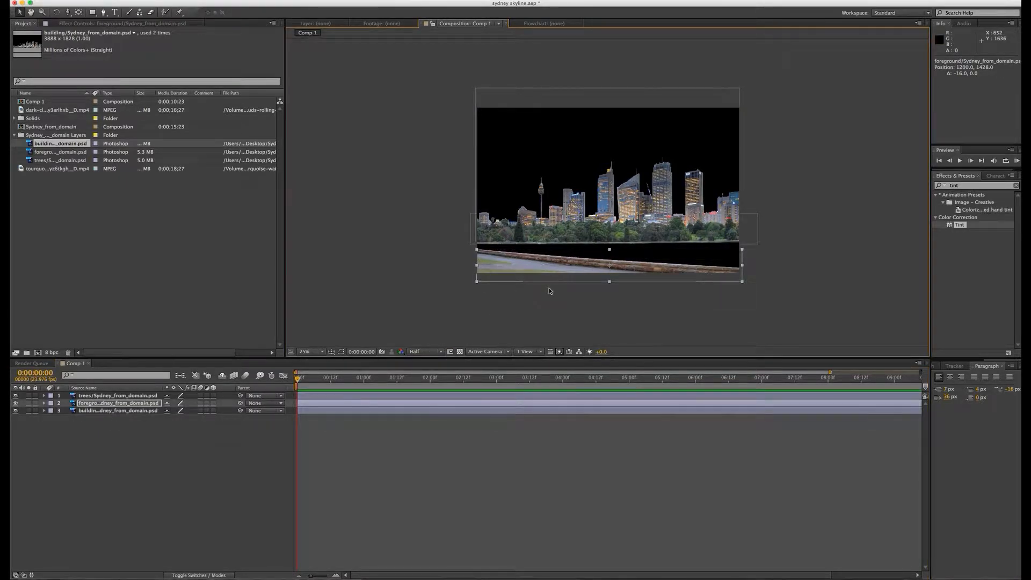
key(period)
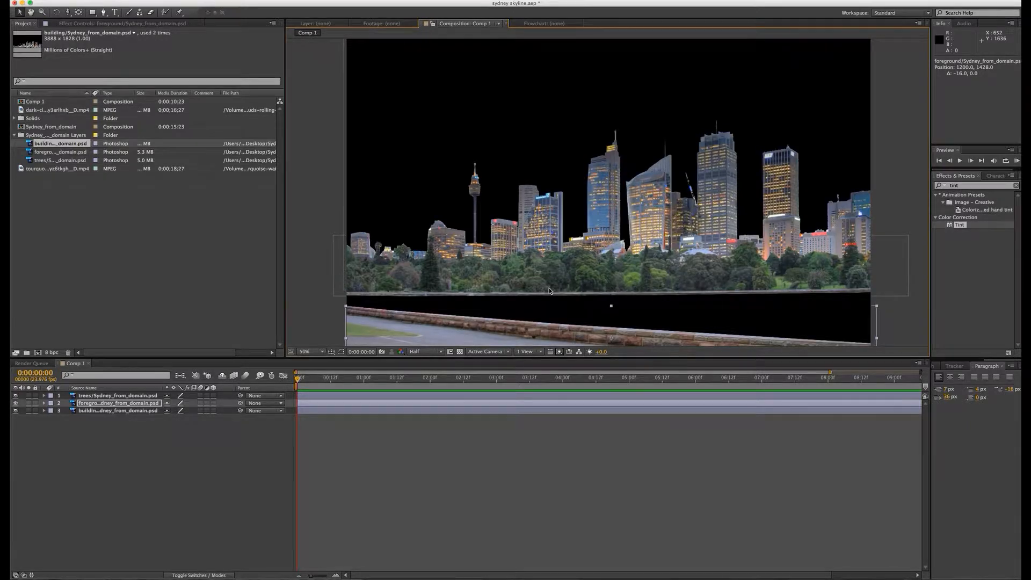
key(comma)
drag(515, 271, 512, 272)
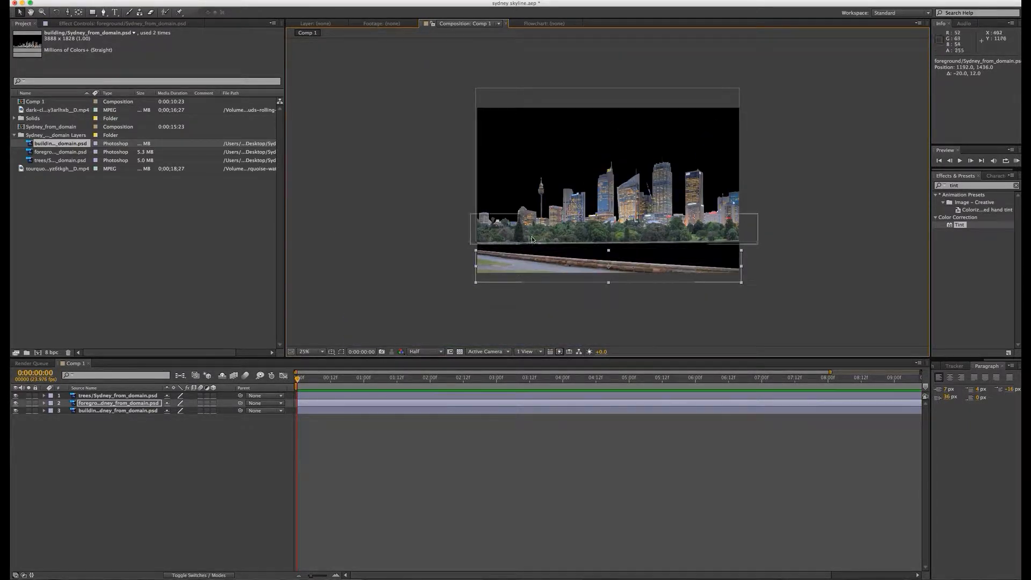
Step: Nudge the trees layer to about 1240, 1108 and the building layer to about 1184, 509
drag(532, 239, 532, 240)
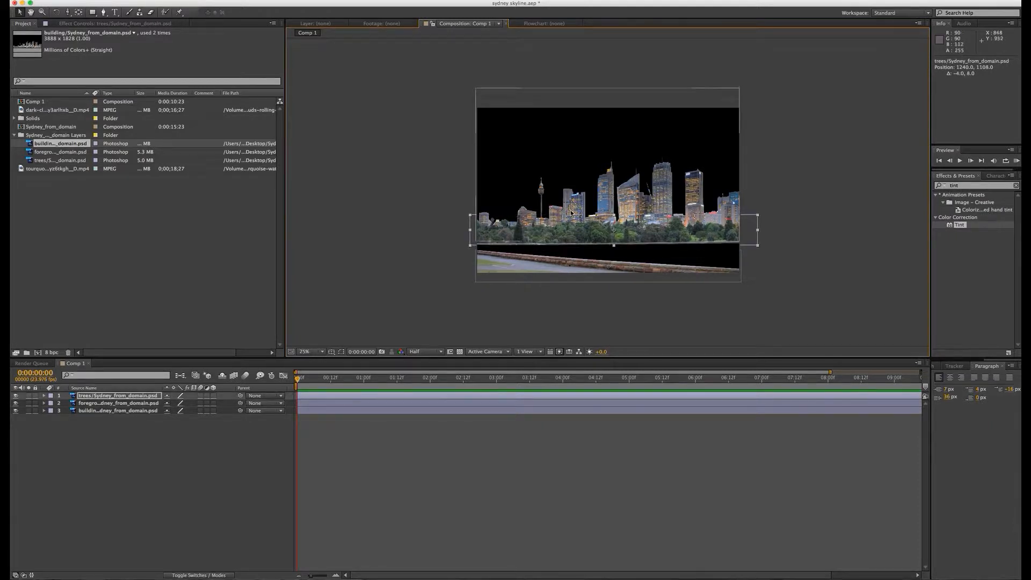
click(136, 411)
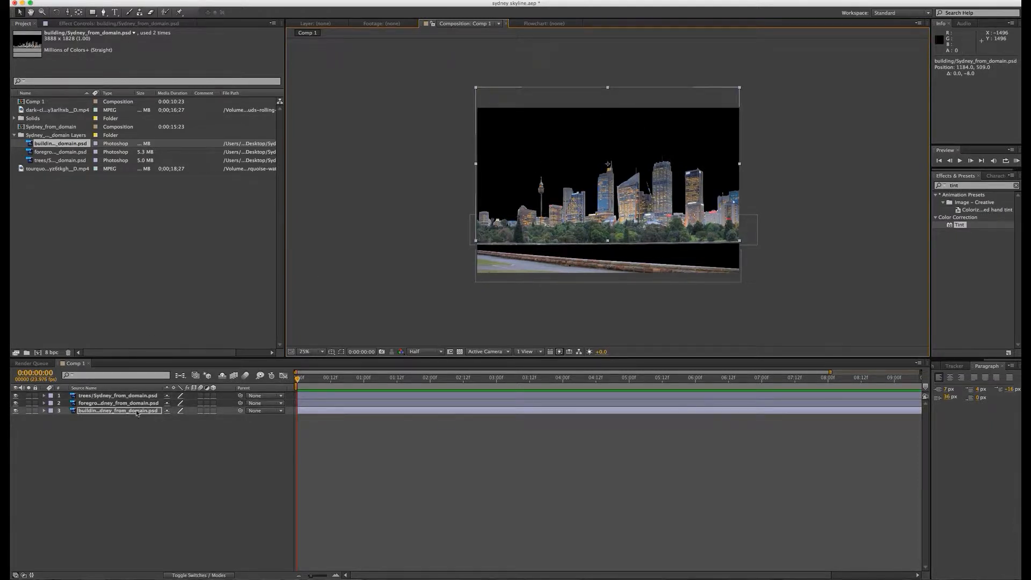
click(133, 459)
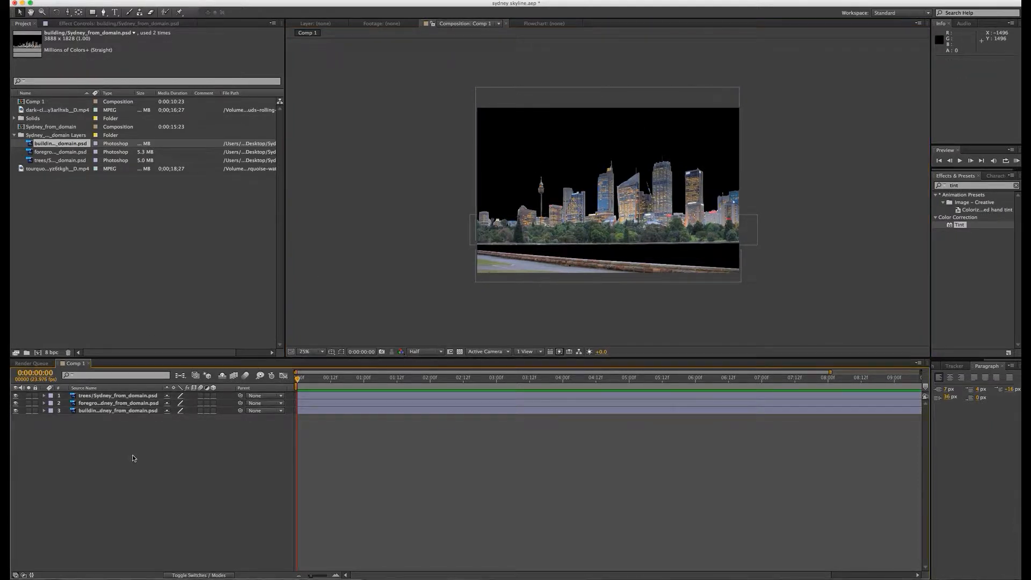
Step: Add the dark-clouds video beneath all layers, scale it to about 159%, 164% and position it at about 1180, 345 as the sky
click(48, 110)
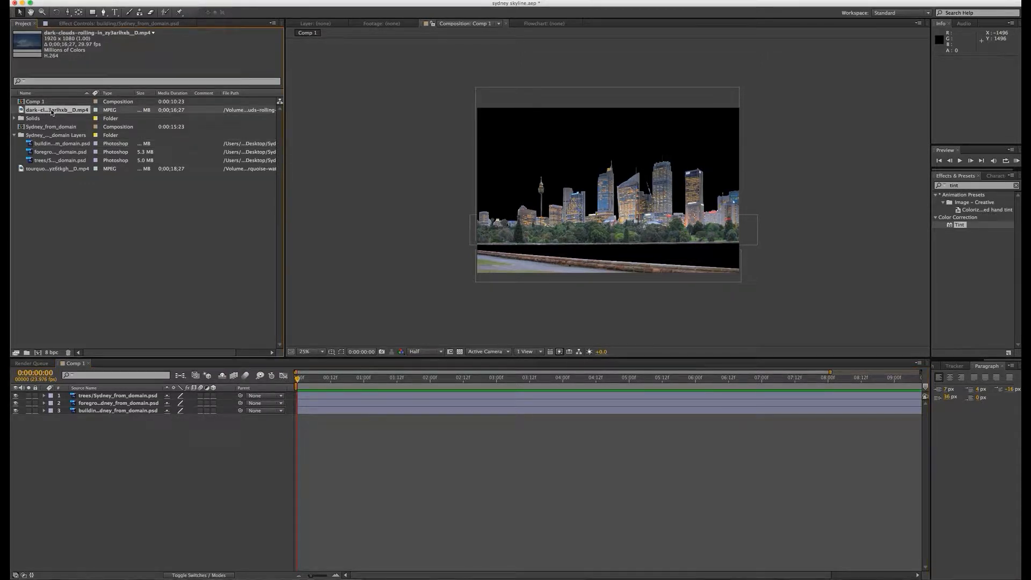
drag(51, 111, 83, 423)
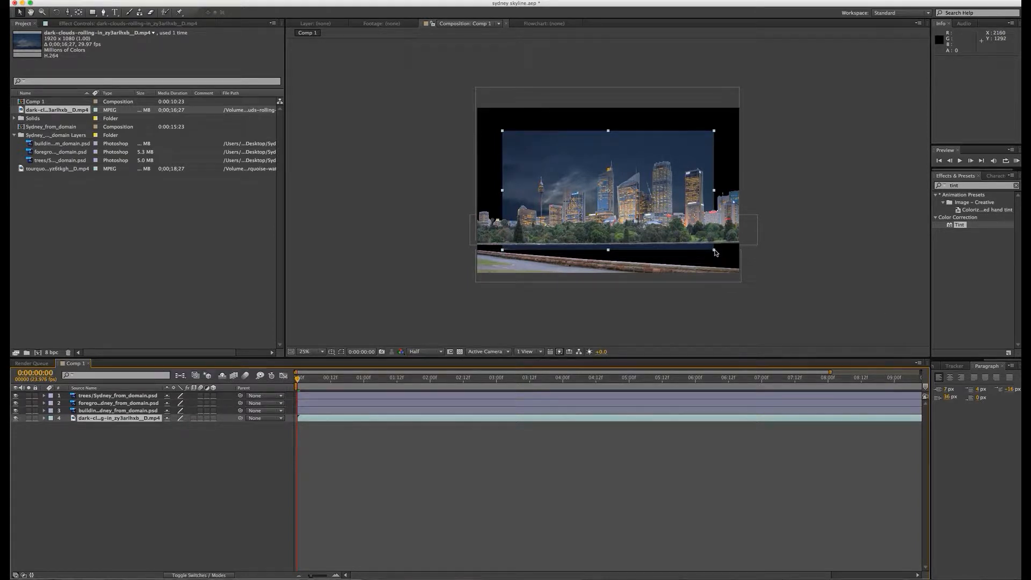
drag(715, 252, 776, 288)
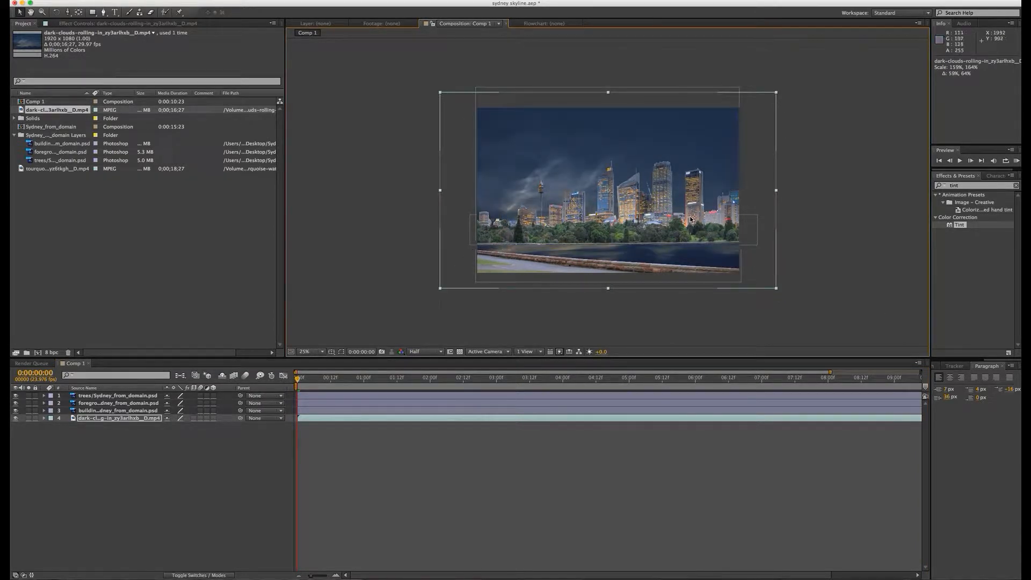
drag(721, 261, 718, 223)
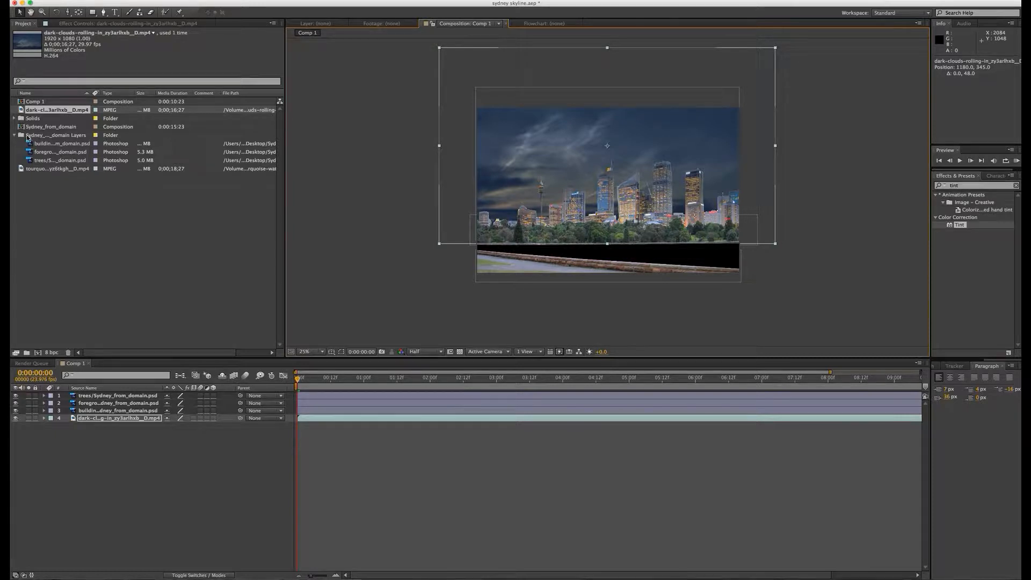
Step: Add the tourquoise-water video beneath the foreground layer, stretch it wider and flatter, and move it into the gap between trees and wall
drag(37, 170, 20, 169)
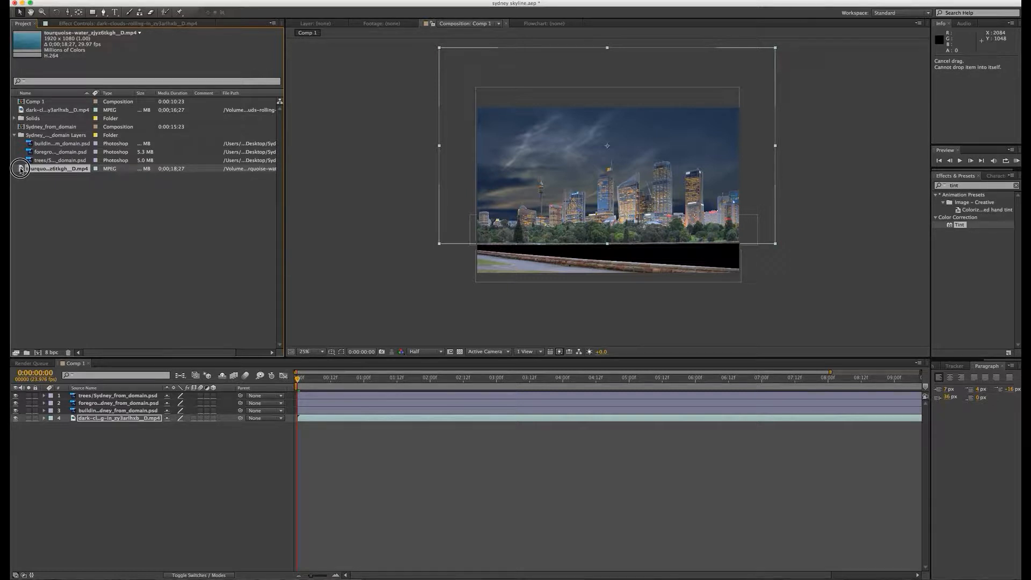
drag(21, 170, 92, 410)
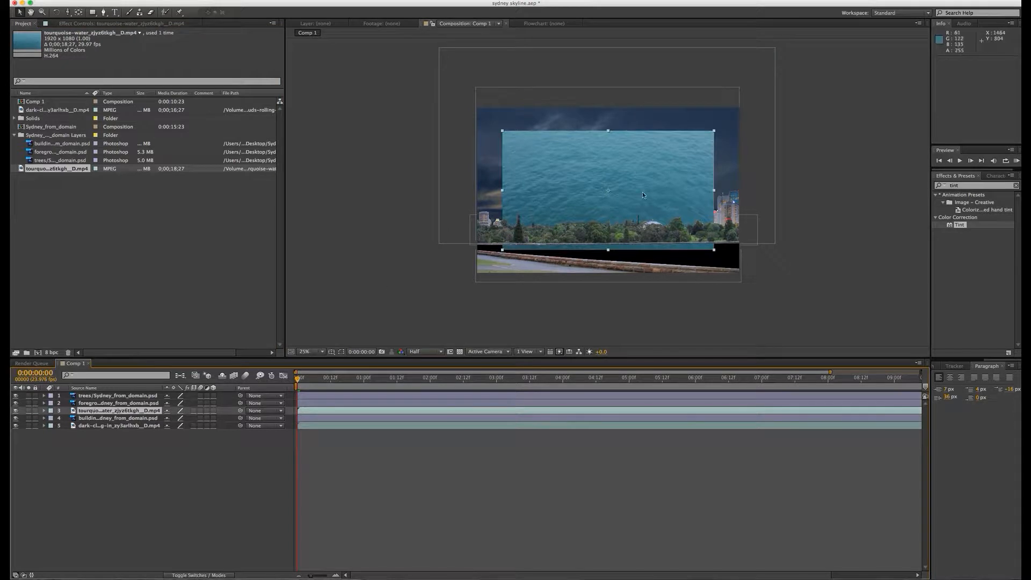
drag(645, 183, 647, 228)
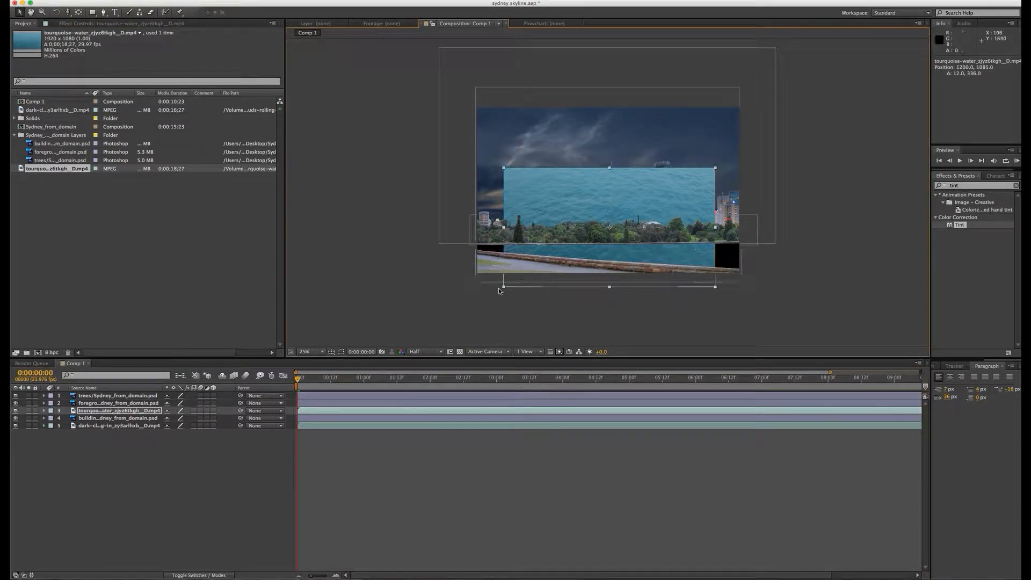
drag(503, 287, 429, 311)
drag(609, 143, 662, 255)
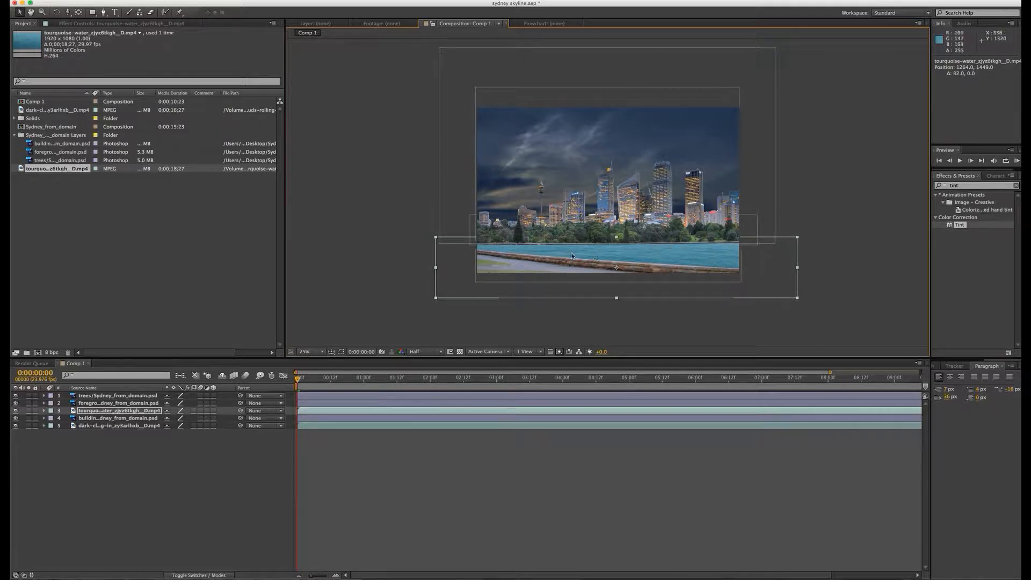
Step: Shrink the water layer slightly, center it at about 1216, 1449 and check its fit up close
click(436, 299)
drag(438, 301, 449, 299)
drag(632, 253, 625, 253)
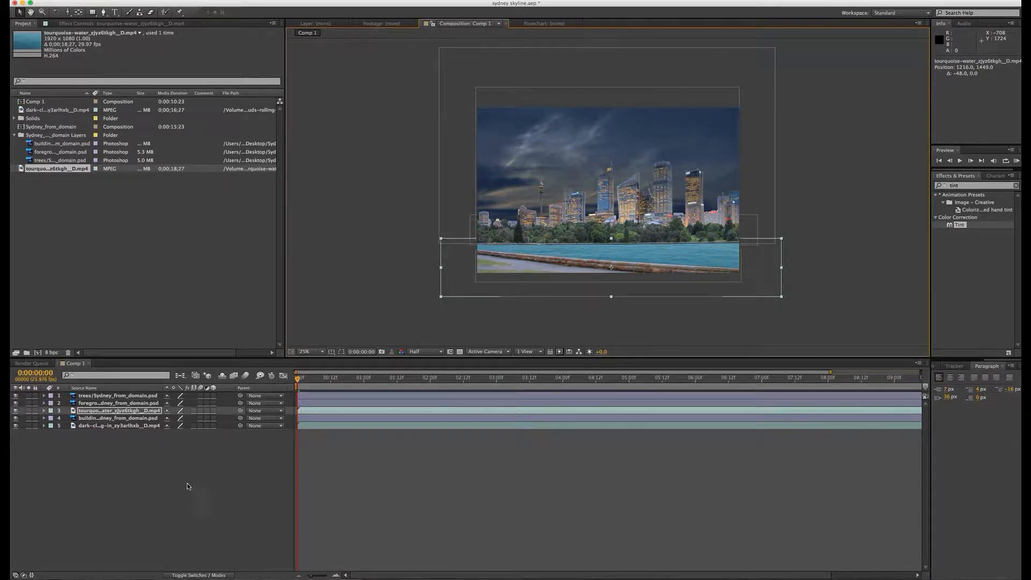
key(period)
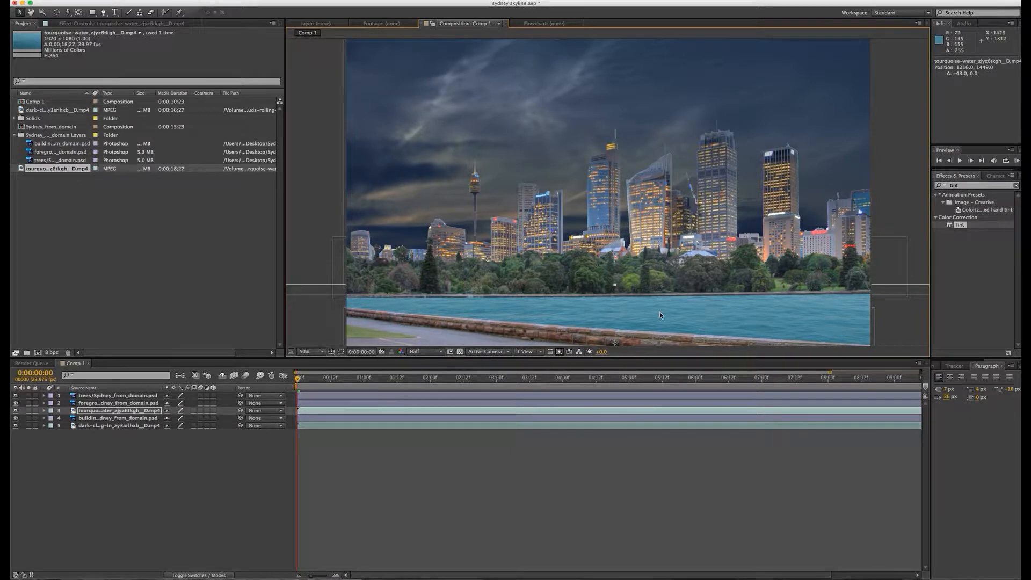
key(comma)
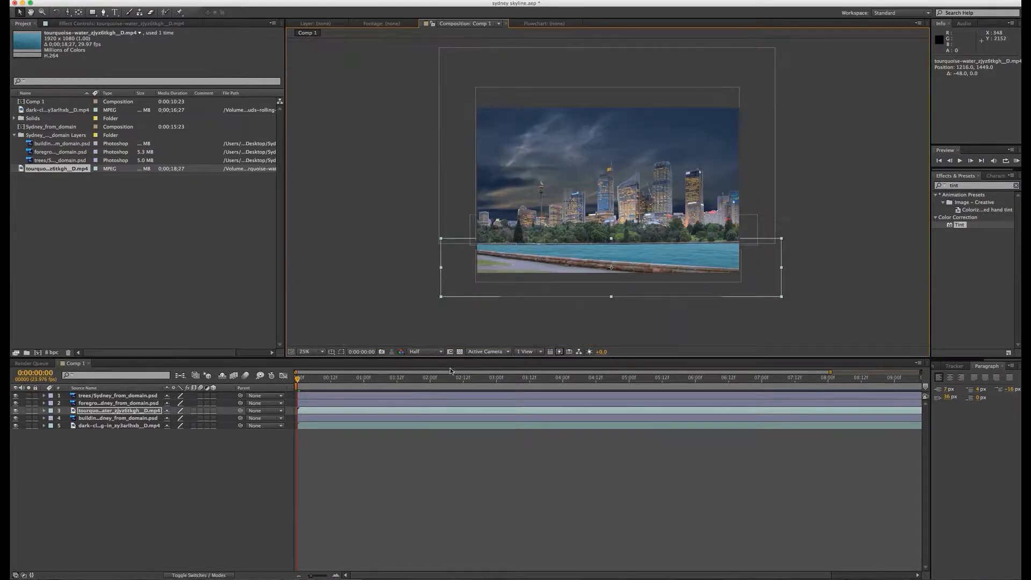
click(160, 459)
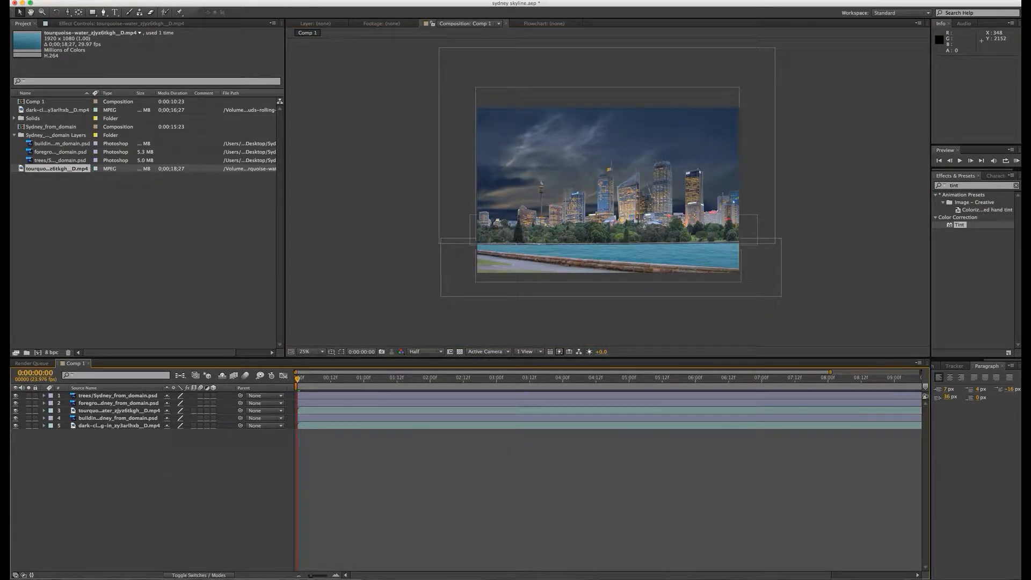
Step: Save the project to the Desktop under the new name sydney skyline1
click(33, 0)
mouse_move(54, 65)
click(147, 65)
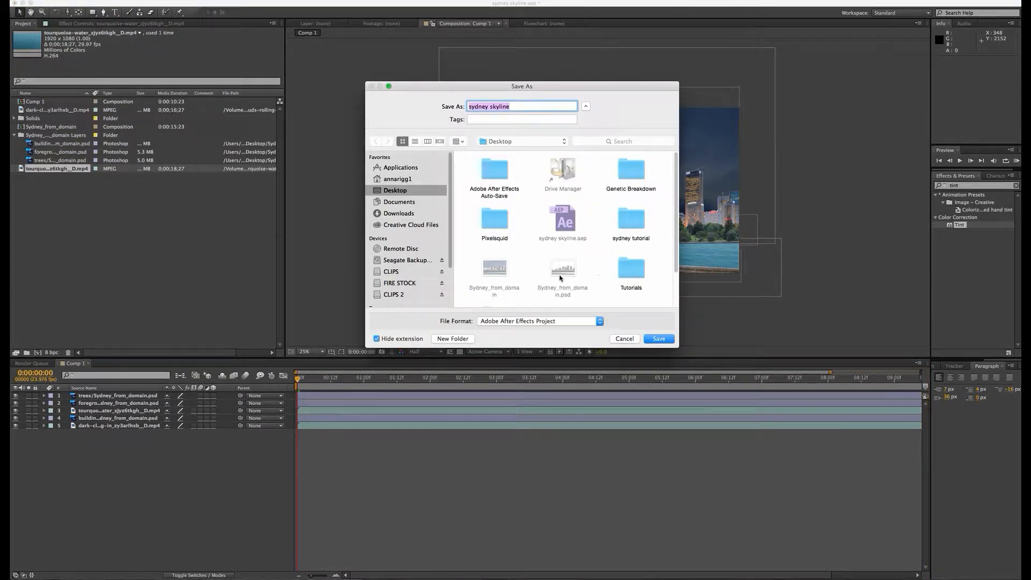
click(525, 105)
click(658, 337)
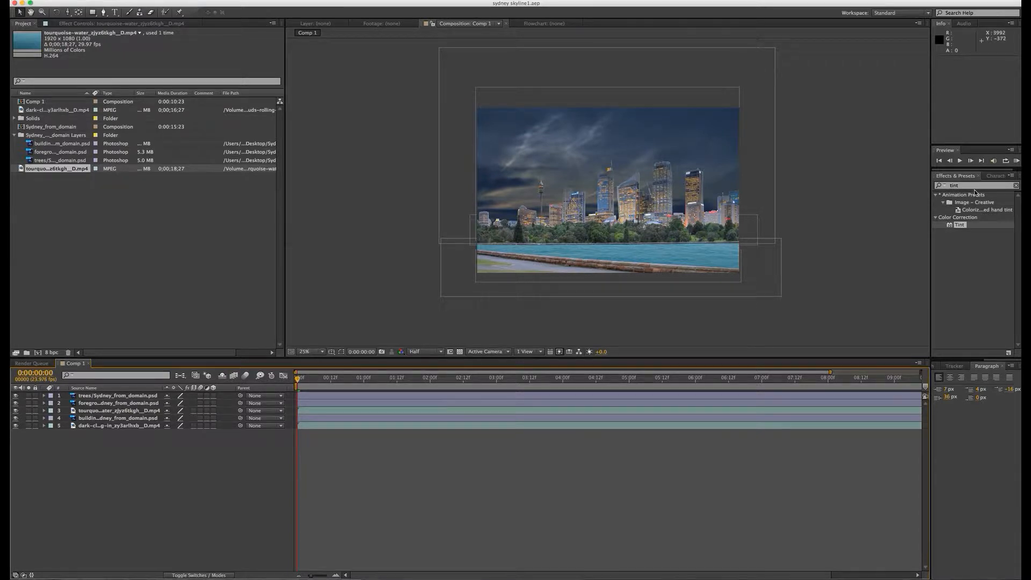
Step: Apply the Levels effect to the tourquoise-water layer and darken it with gamma 0.52 and output white 175
drag(968, 185, 900, 181)
key(BackSpace)
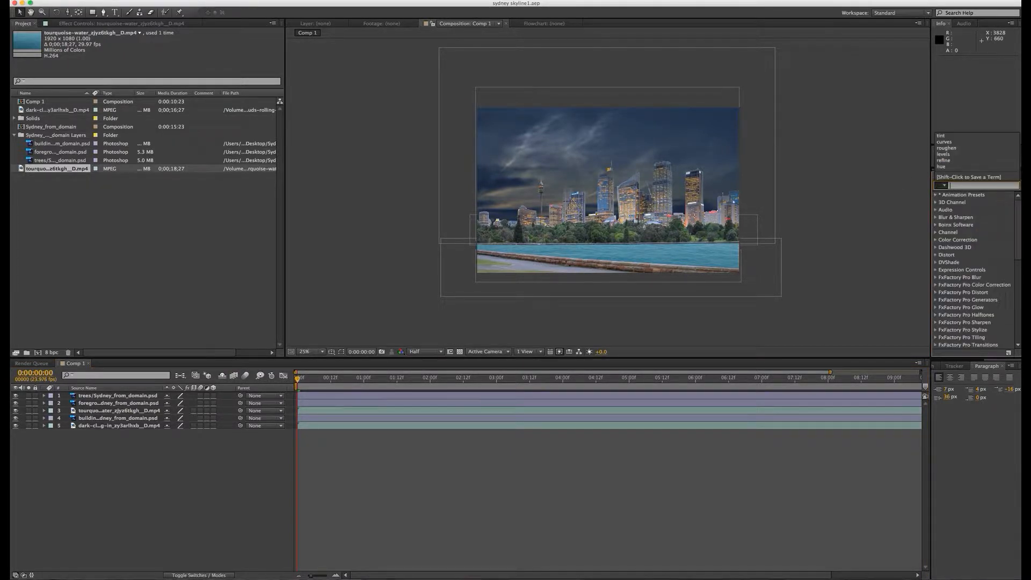
click(991, 186)
text(levels)
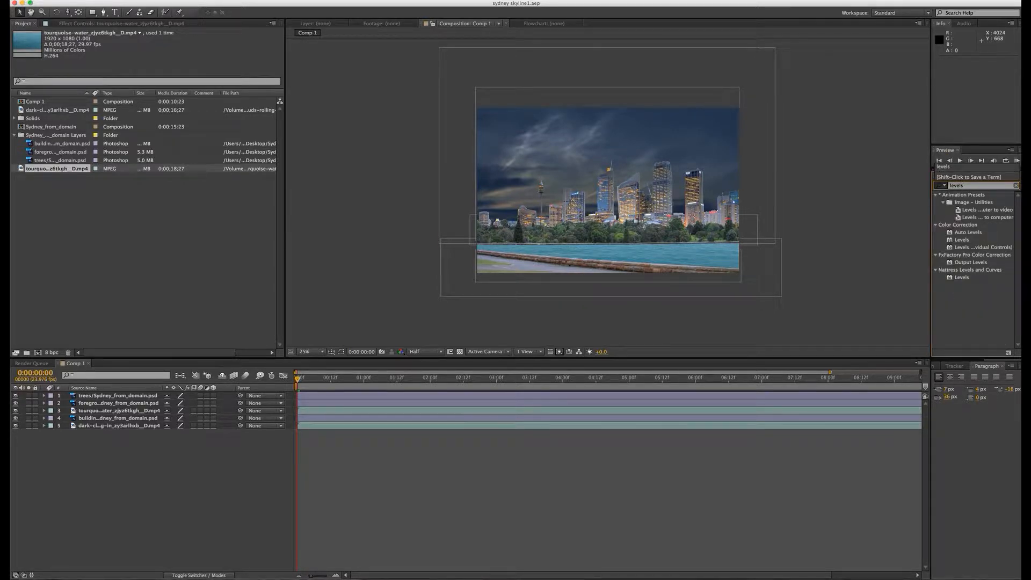
drag(959, 240, 122, 413)
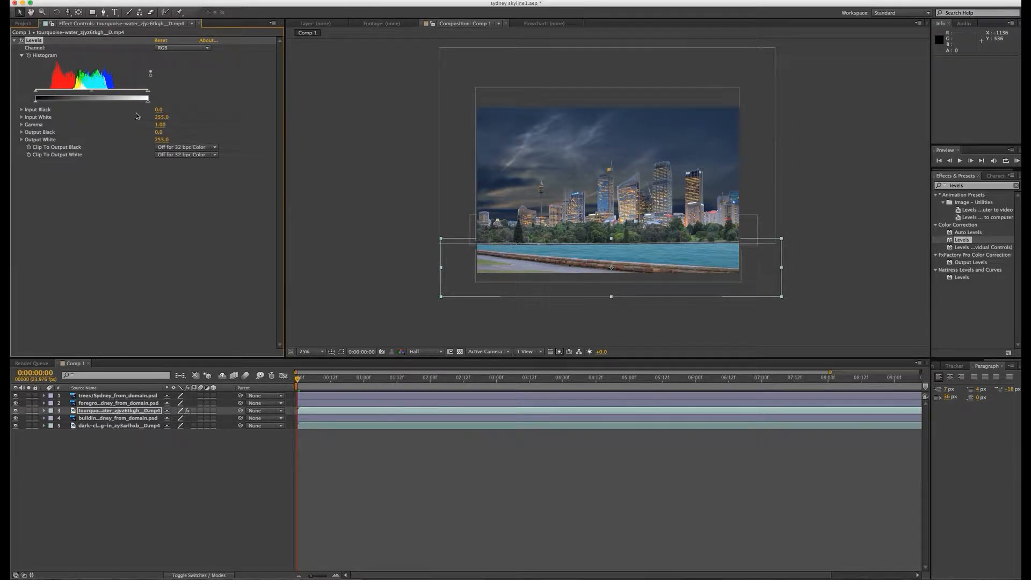
click(22, 12)
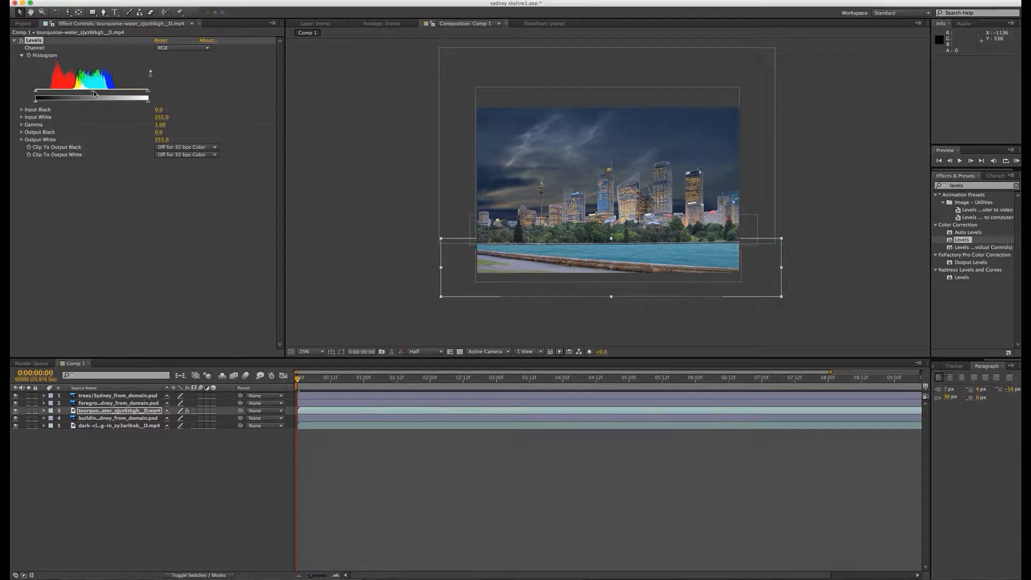
drag(94, 93, 113, 102)
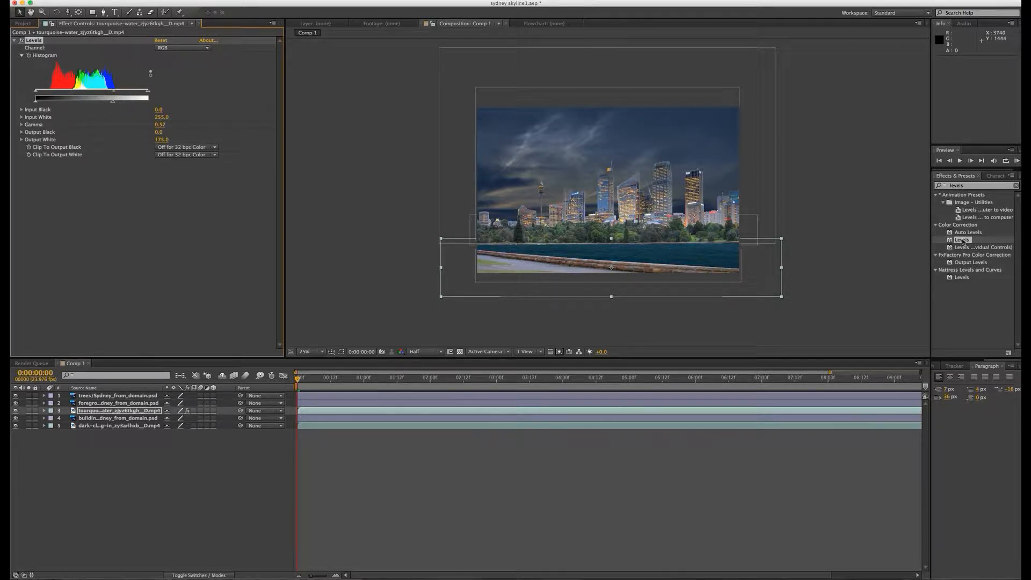
Step: Apply Hue/Saturation to the tourquoise-water layer and set its master saturation to -70
click(974, 187)
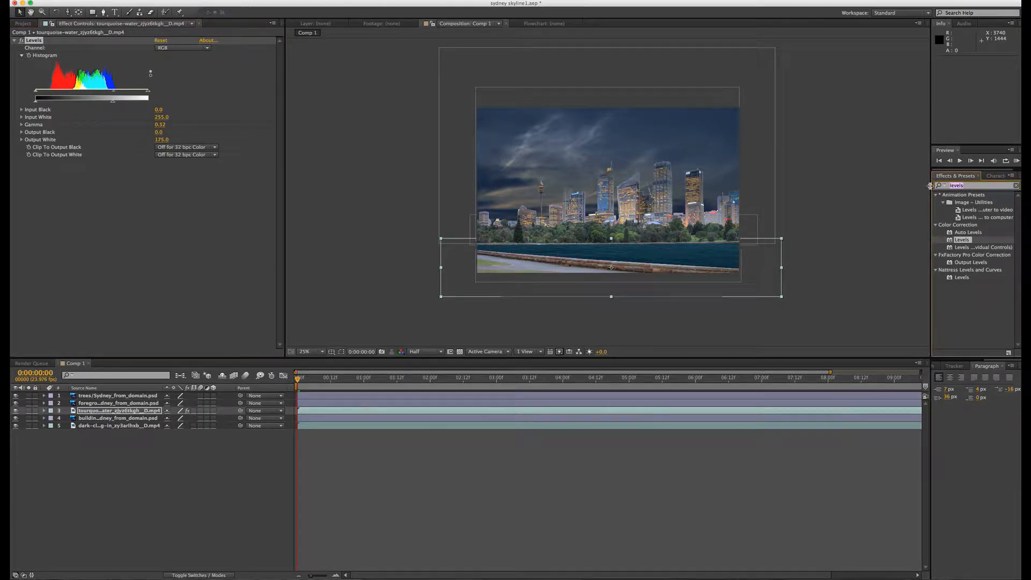
text(hue)
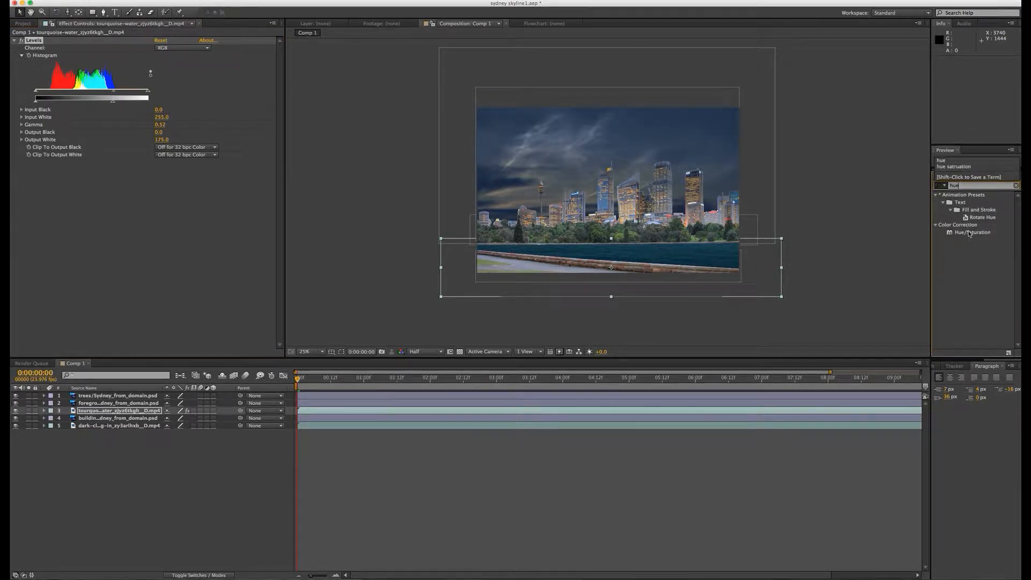
drag(970, 233, 101, 412)
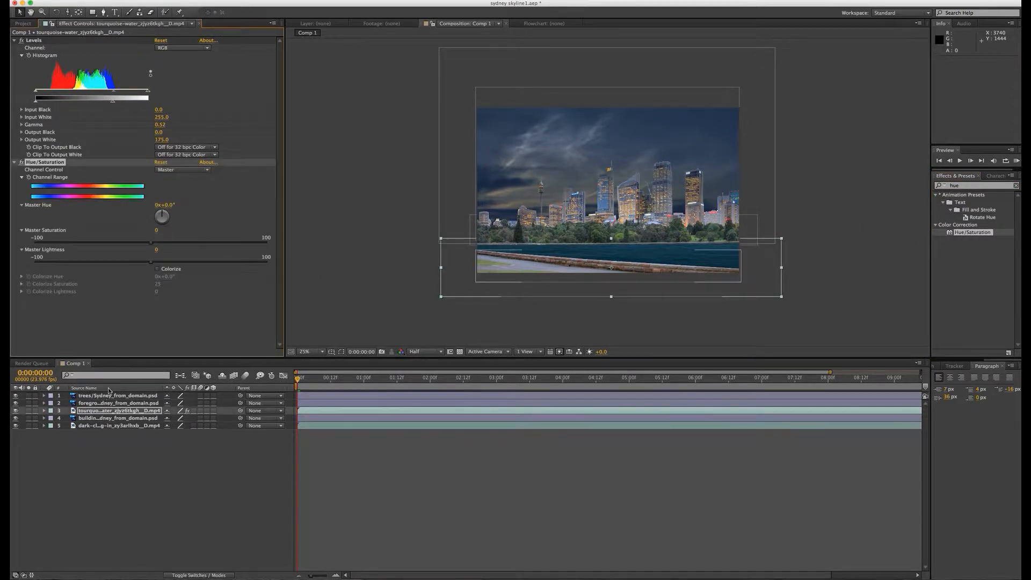
drag(151, 246, 71, 245)
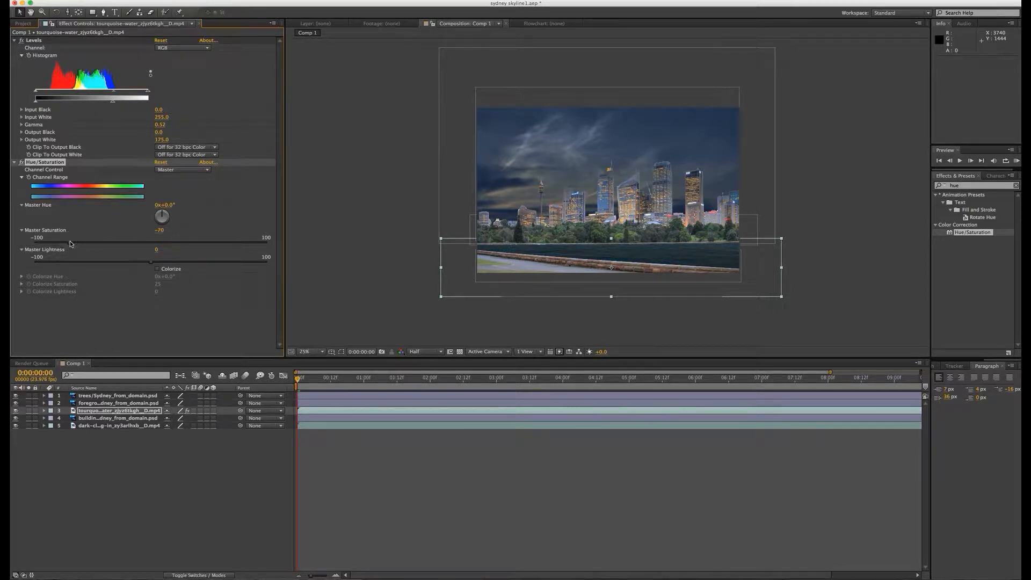
click(134, 329)
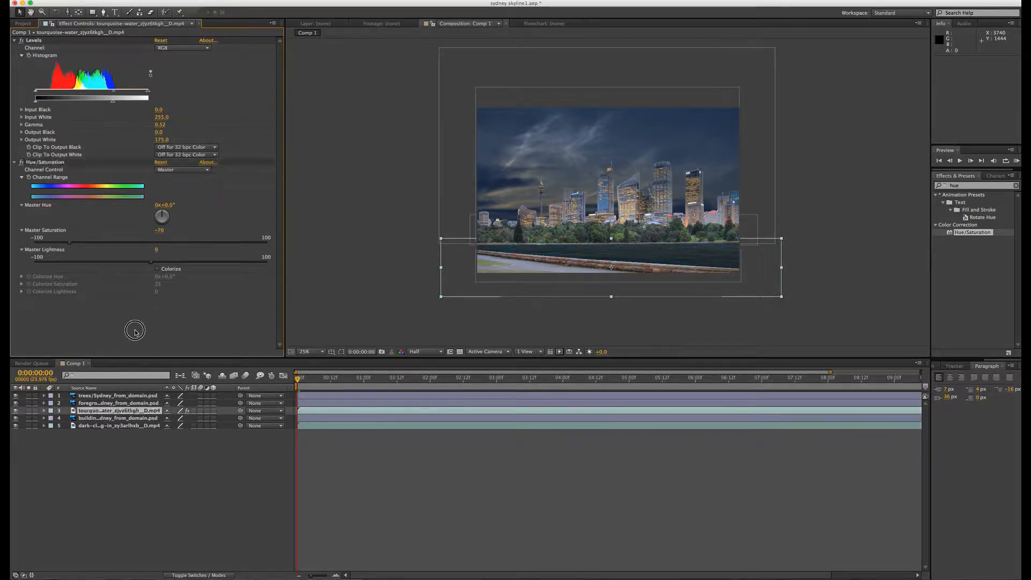
click(642, 341)
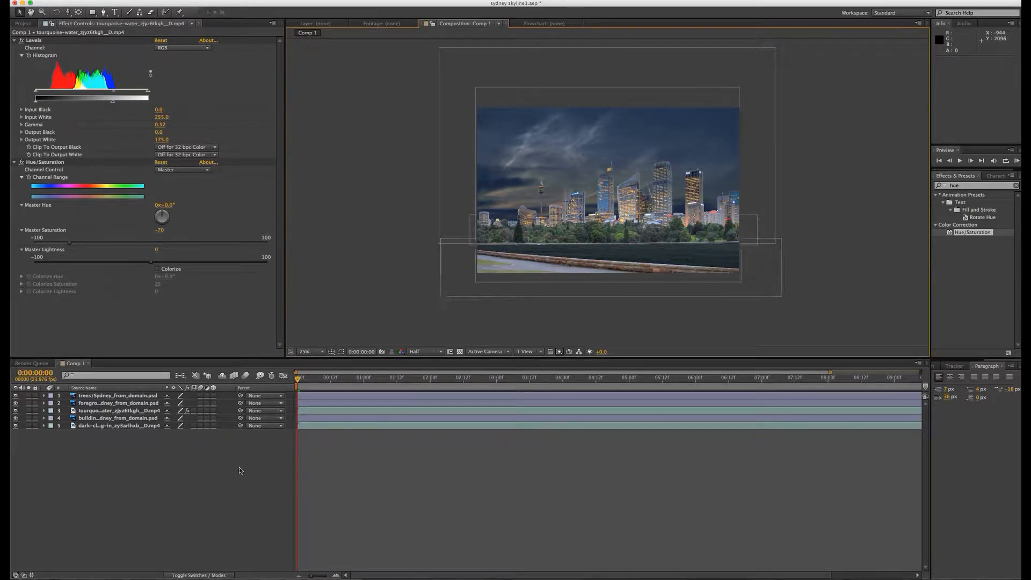
Step: Apply Levels to the building layer and darken it with gamma 0.67 and output white 218
click(625, 202)
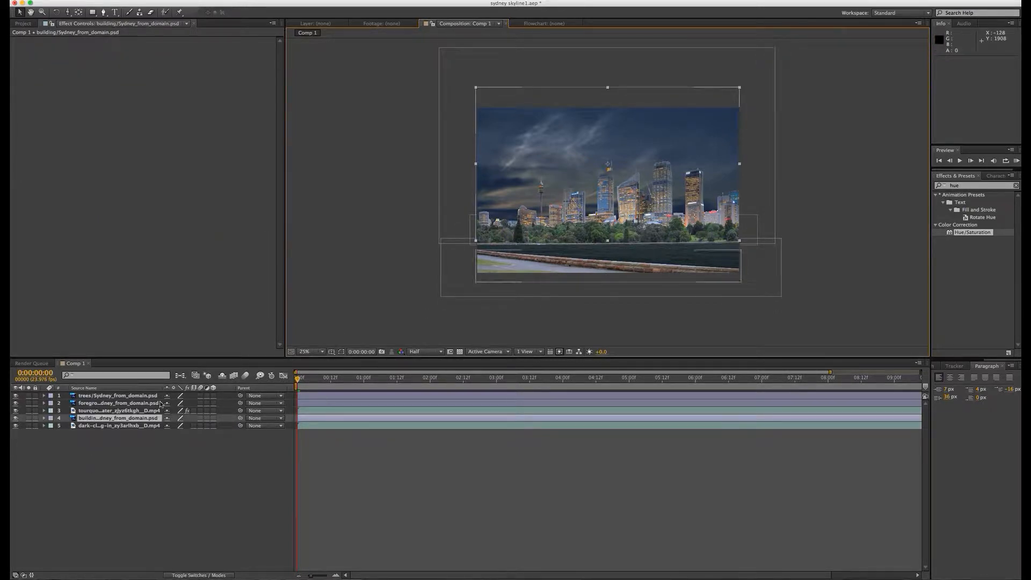
click(100, 419)
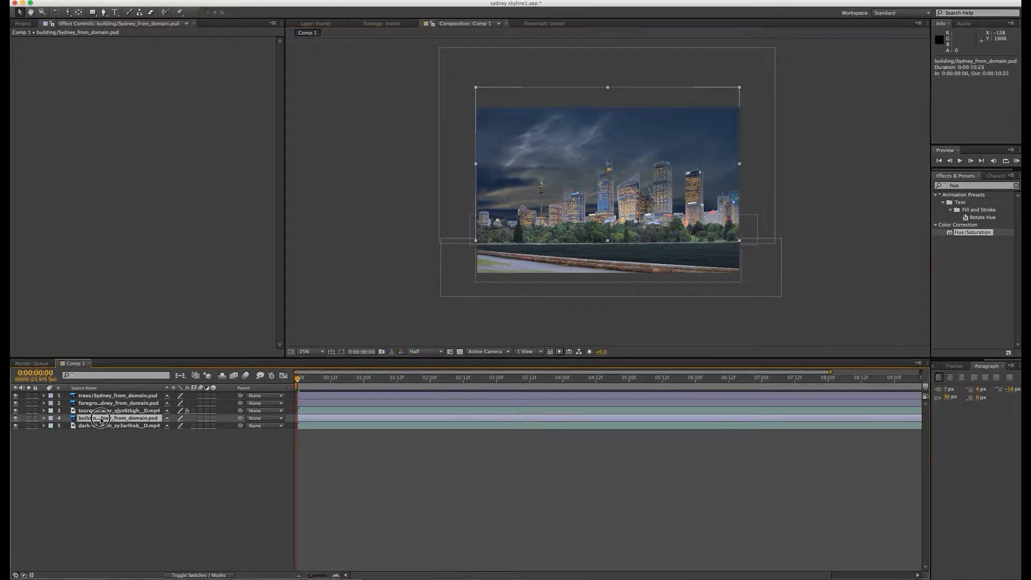
click(973, 185)
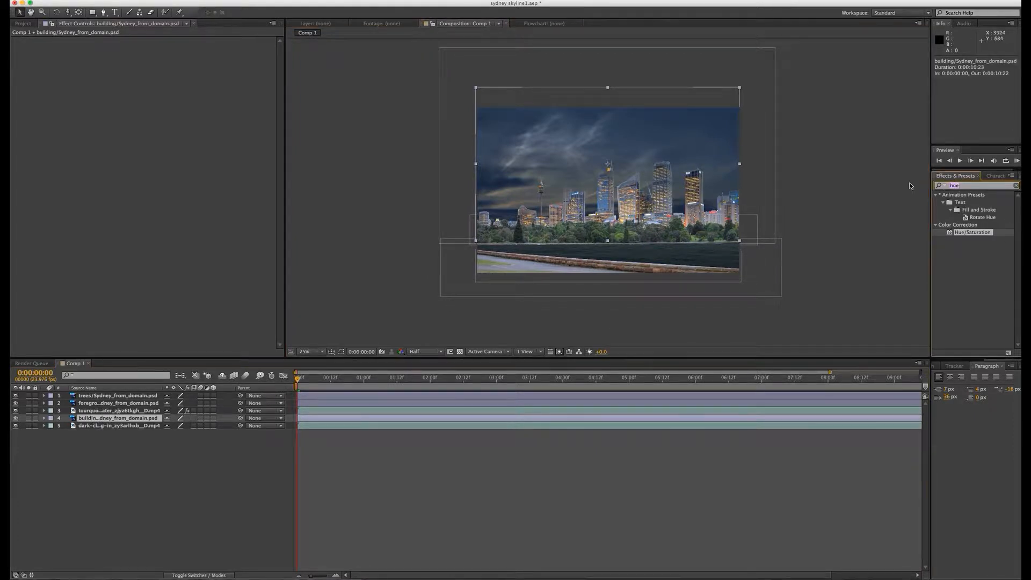
text(levels)
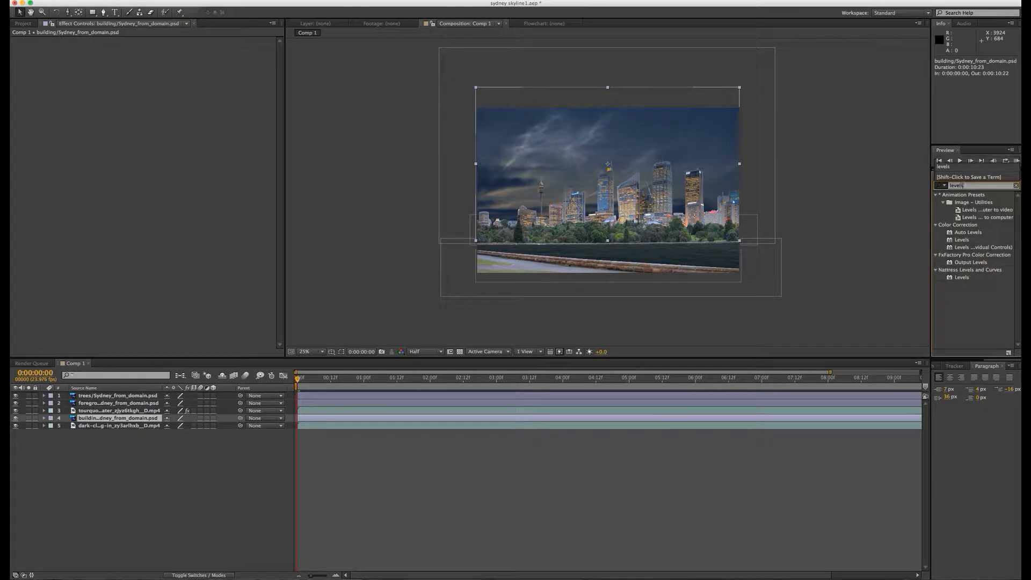
drag(962, 239, 137, 418)
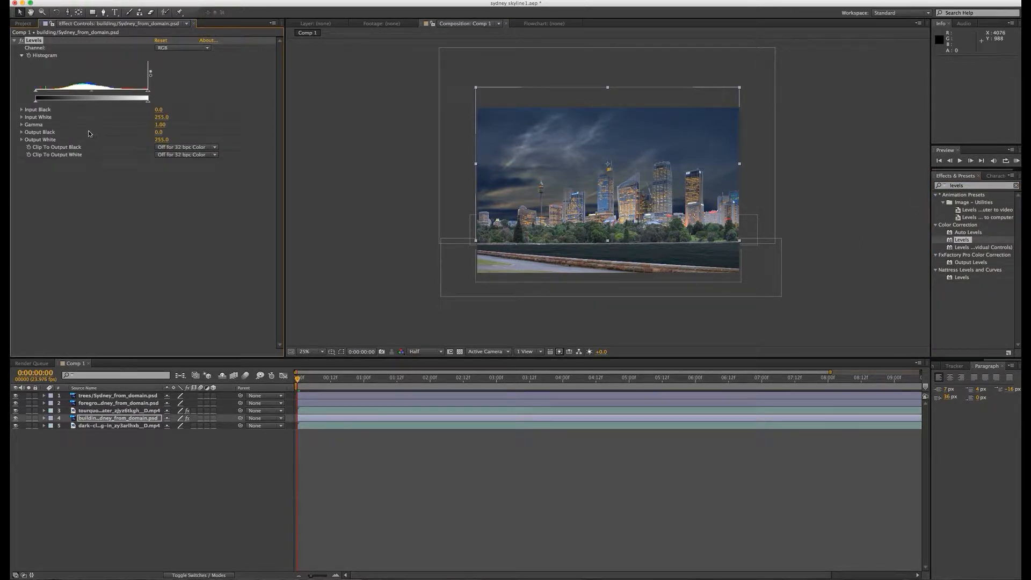
drag(86, 92, 132, 103)
click(159, 284)
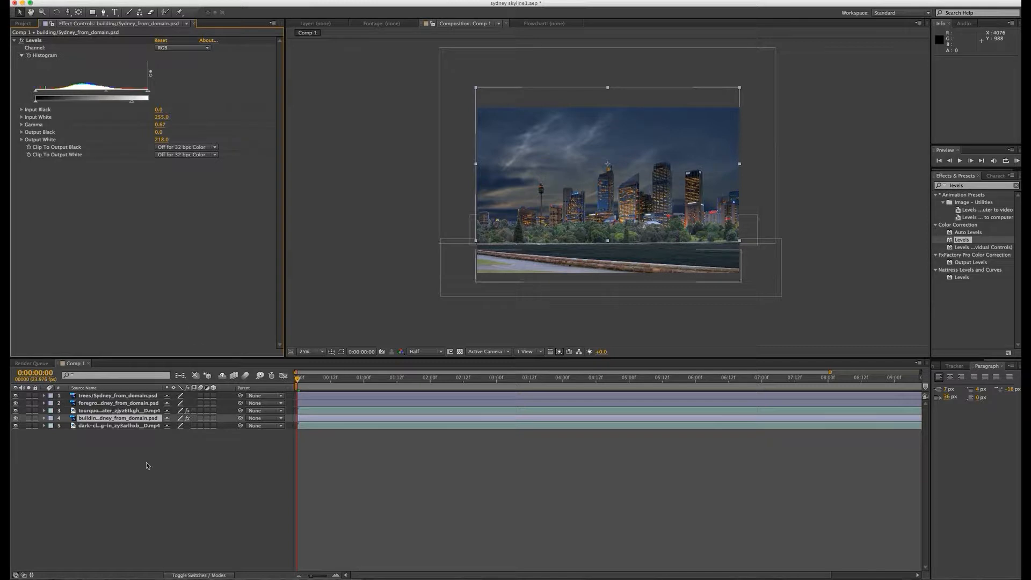
Step: Apply Levels to the dark-clouds layer and lower its gamma to 0.87
click(98, 403)
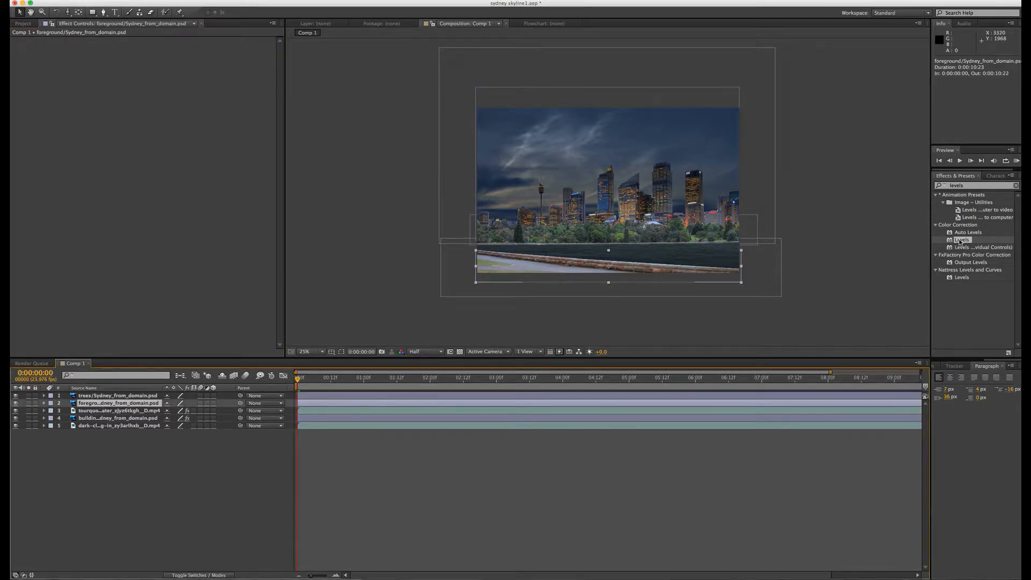
drag(960, 242, 122, 428)
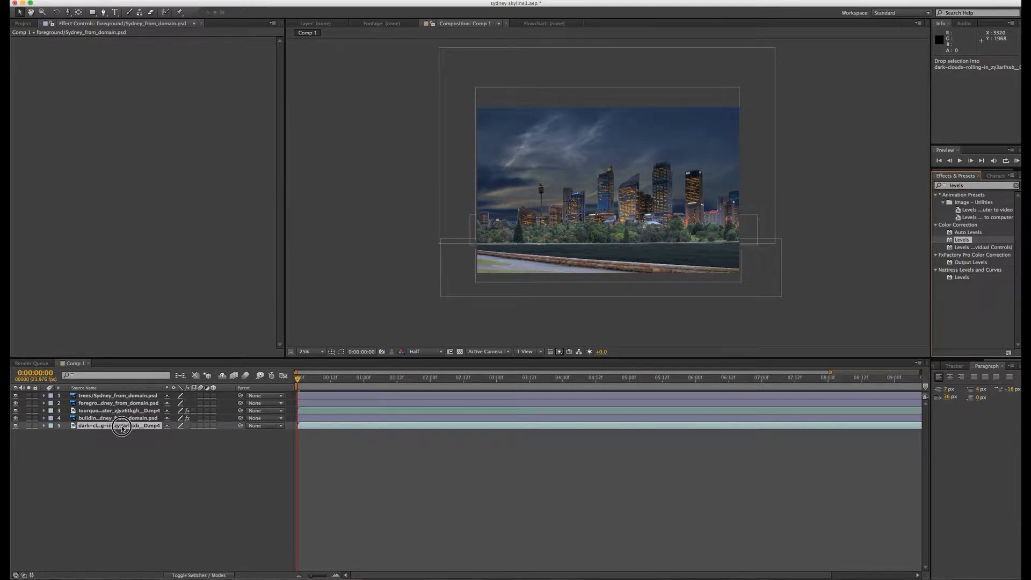
drag(122, 428, 122, 429)
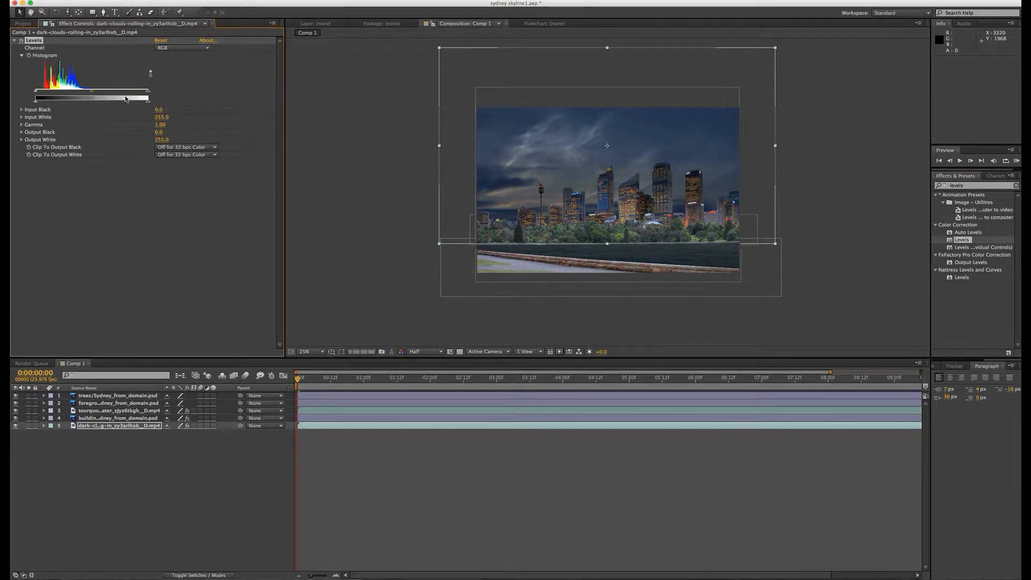
drag(90, 95, 97, 94)
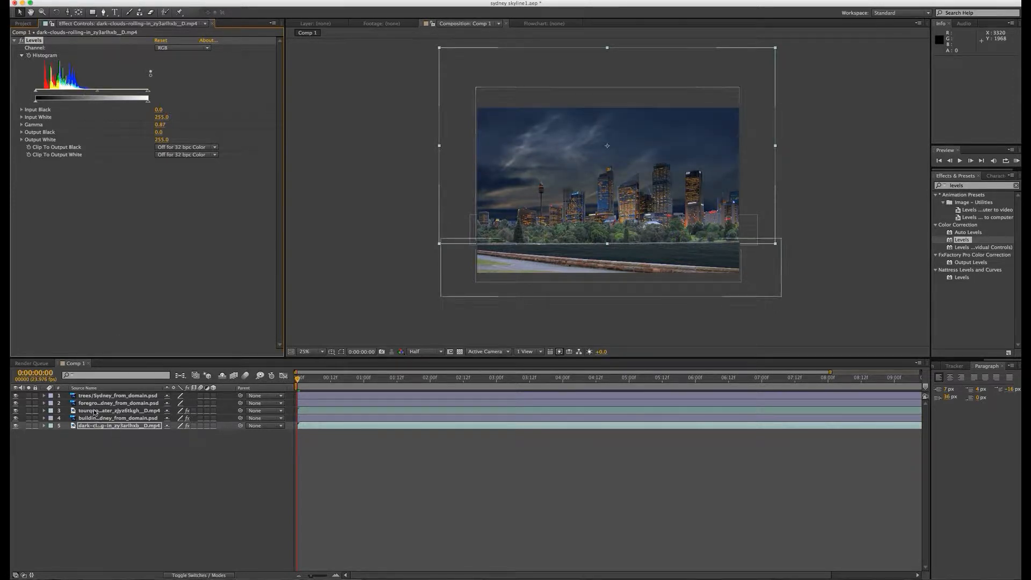
Step: Apply Levels to the foreground layer and darken it with gamma 0.62 and output white about 234
click(110, 404)
drag(967, 242, 146, 404)
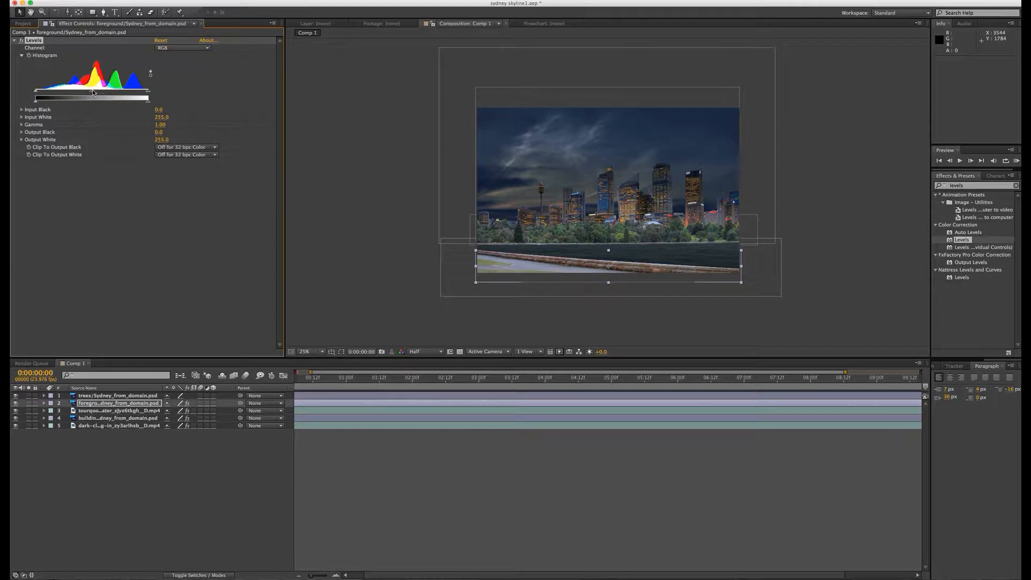
drag(92, 90, 138, 101)
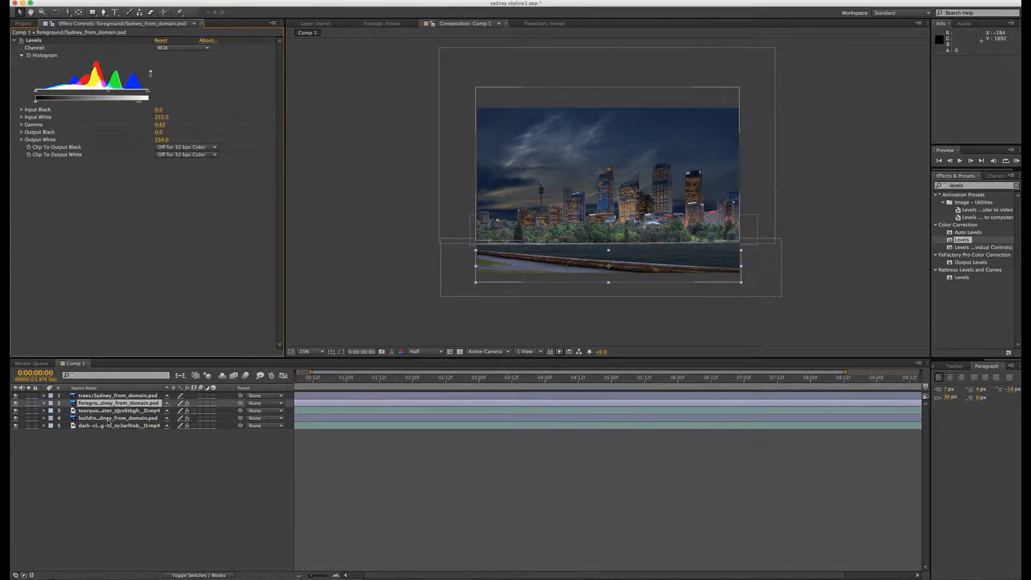
Step: Apply Levels to the trees layer, darken it with gamma 0.78 and output white about 236, and check the skyline up close
click(114, 398)
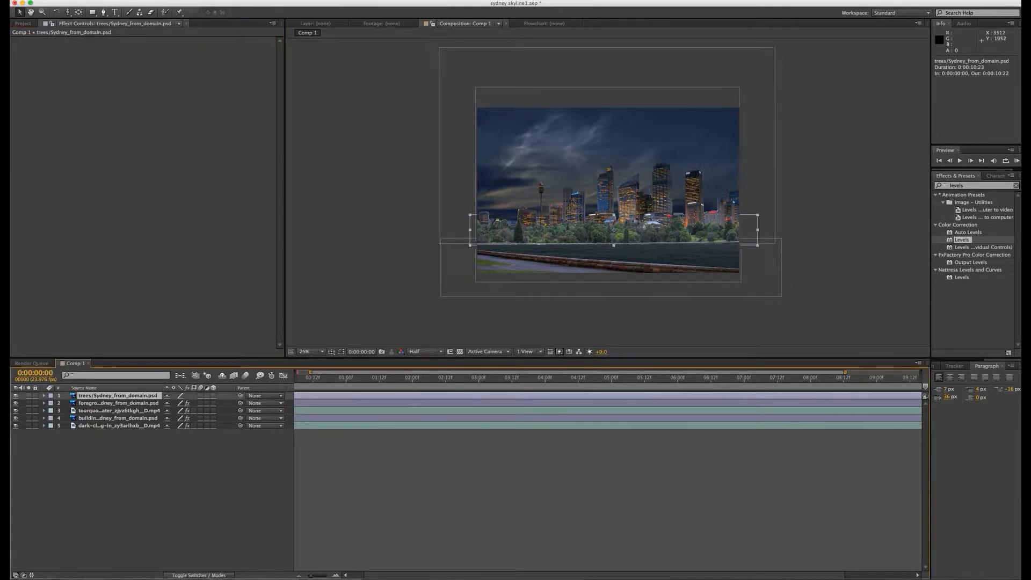
drag(971, 246, 146, 398)
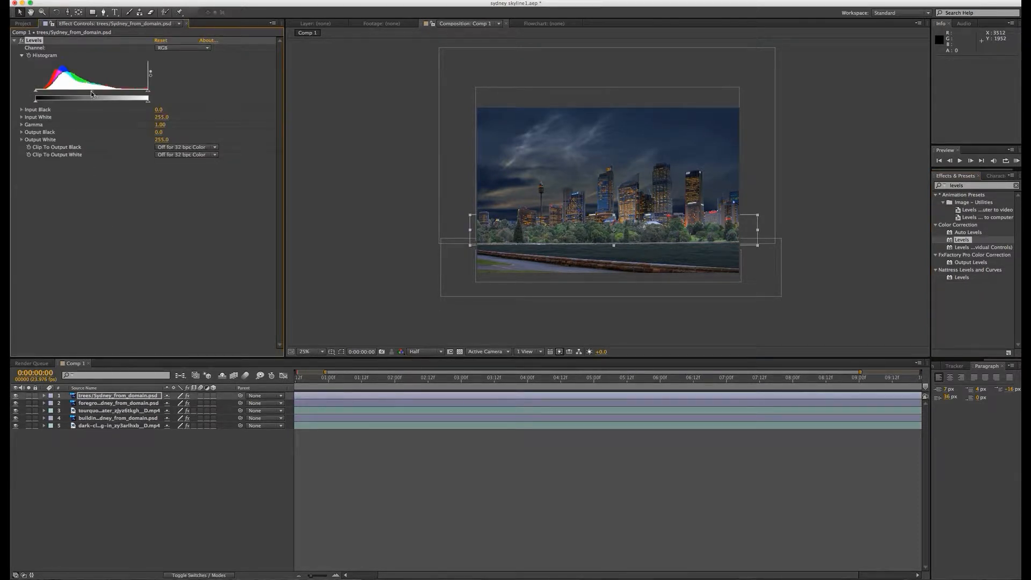
drag(91, 93, 139, 101)
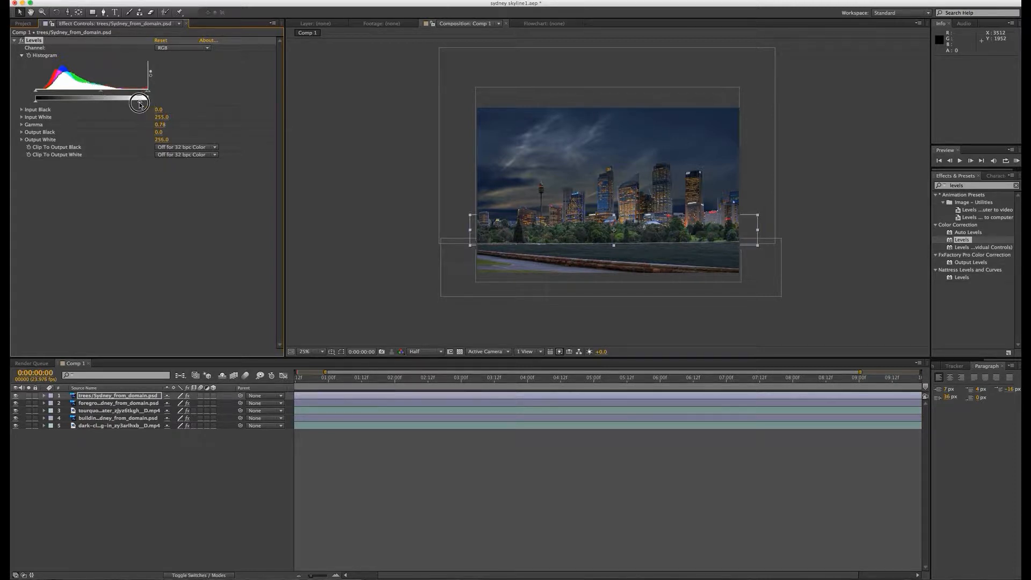
click(461, 537)
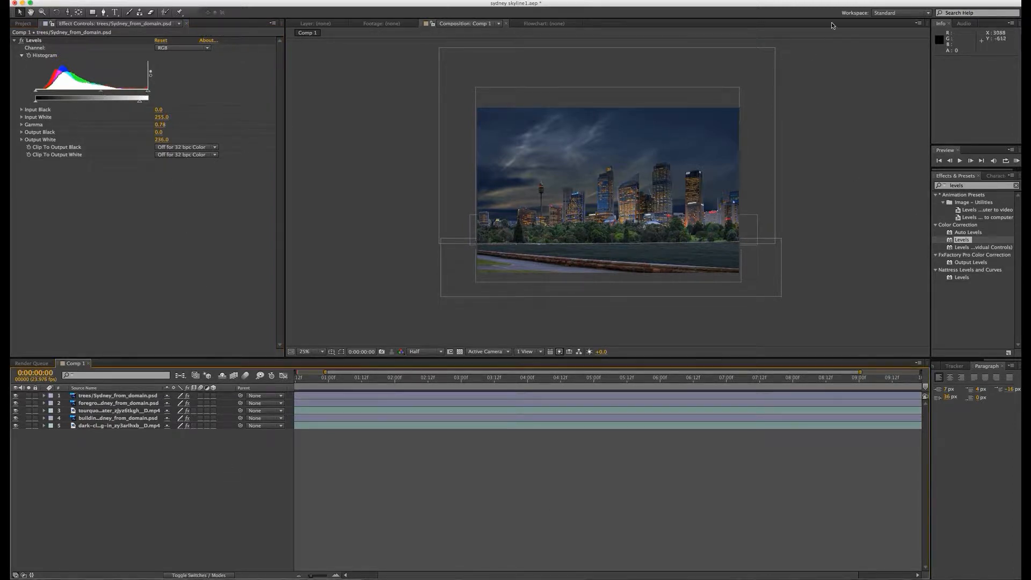
scroll(769, 330, up, 3)
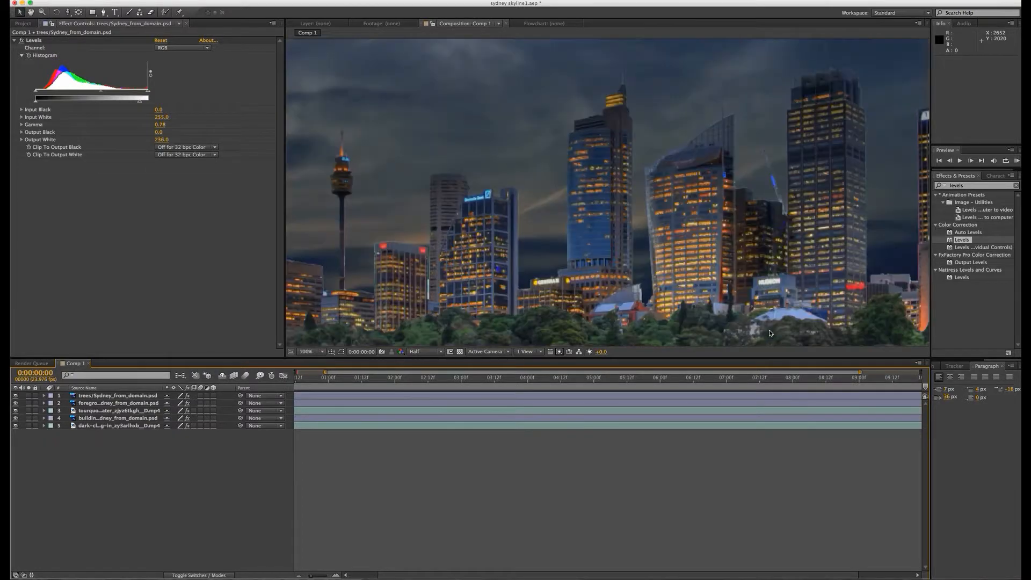
scroll(769, 330, down, 1)
scroll(598, 310, down, 1)
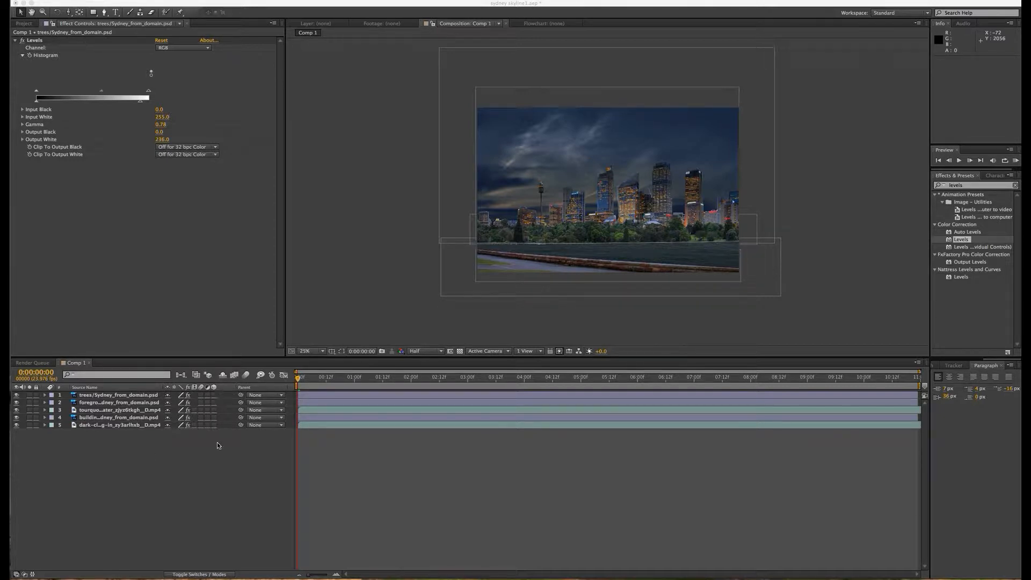
Step: Turn all five layers of Comp 1 into 3D layers, keeping the layer switches displayed
click(214, 395)
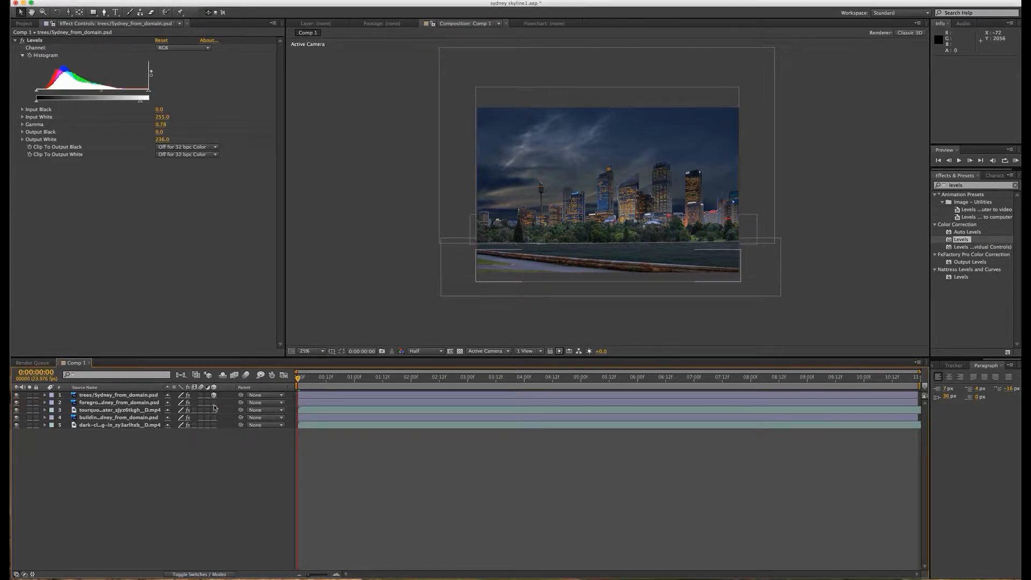
drag(213, 405, 214, 425)
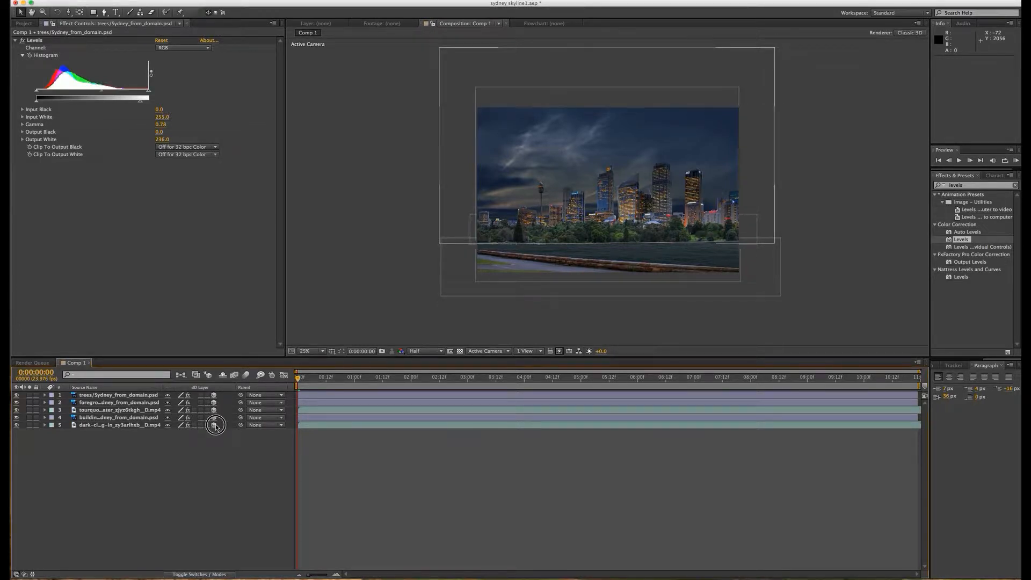
click(208, 574)
click(208, 577)
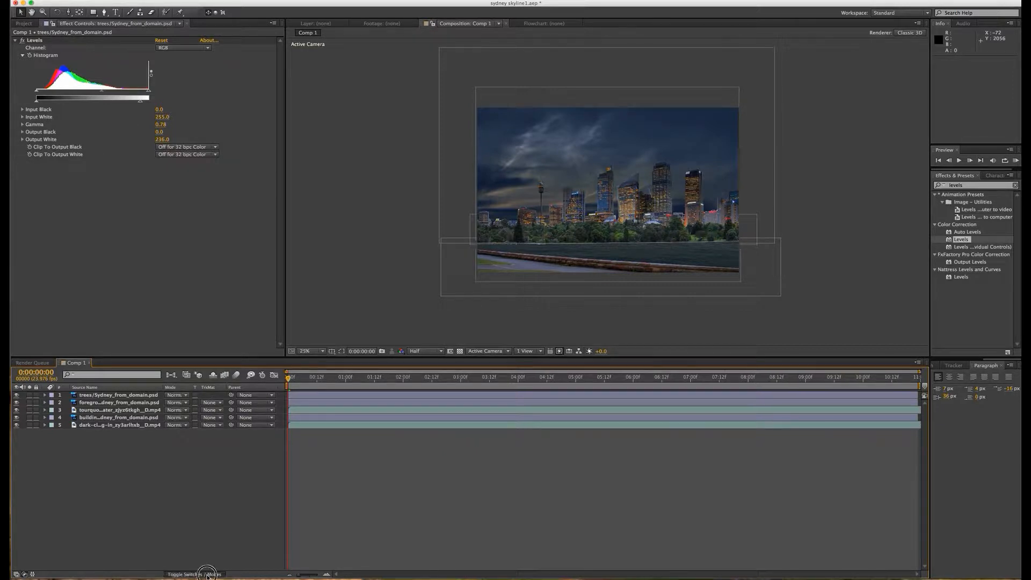
click(208, 576)
click(208, 575)
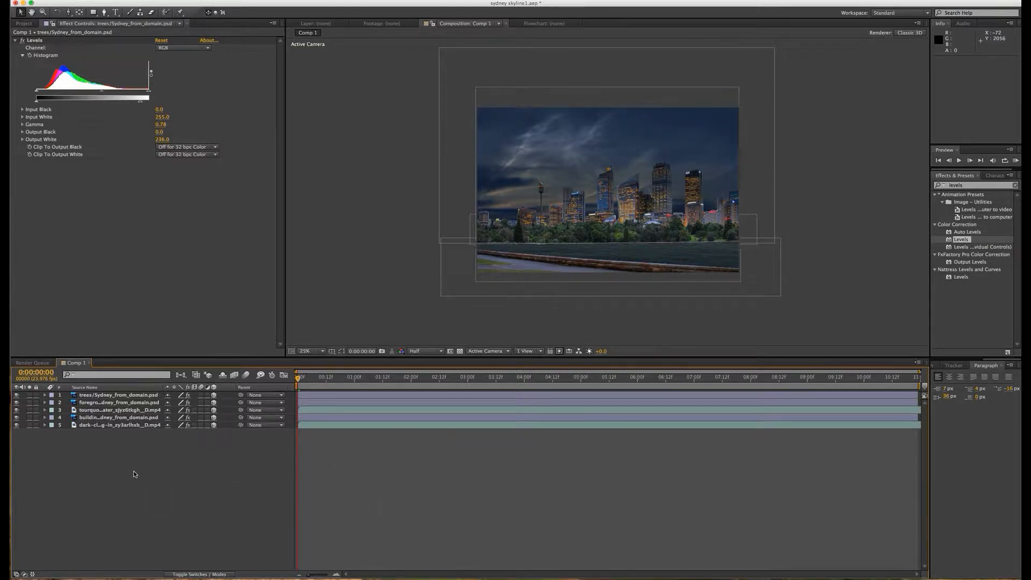
Step: Add a new two-node camera with the 35mm preset to Comp 1
right_click(148, 480)
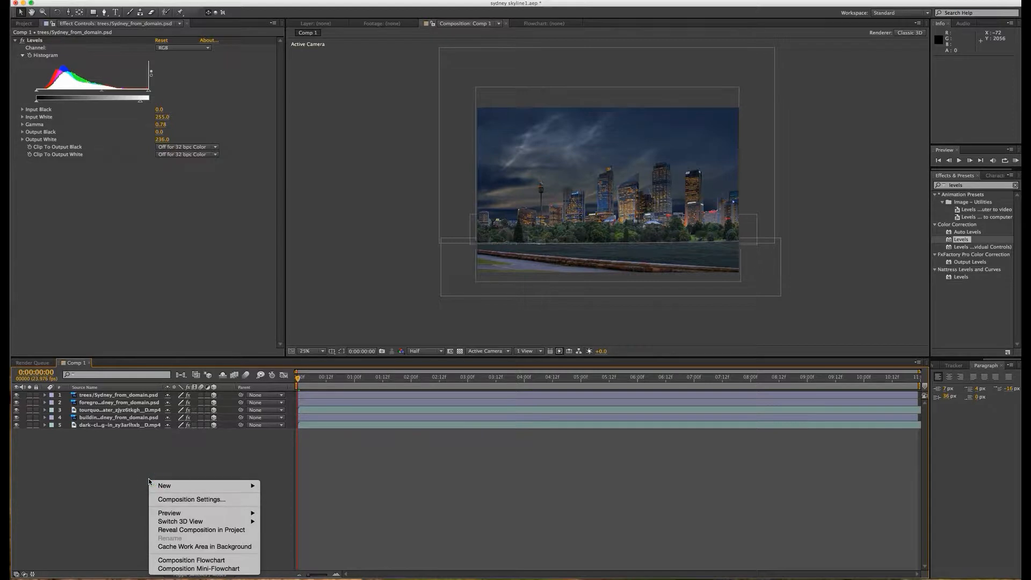
mouse_move(170, 487)
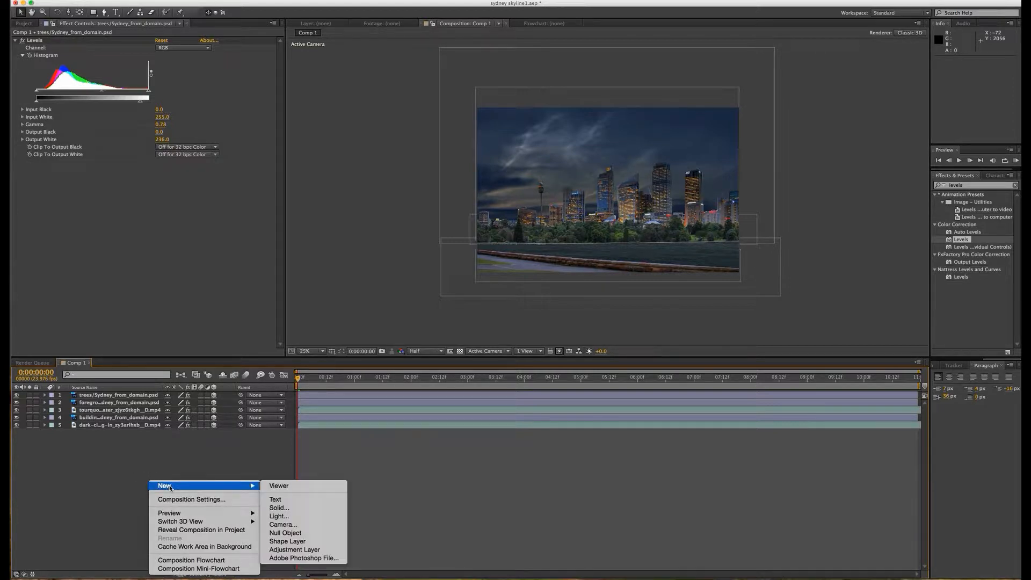
click(285, 524)
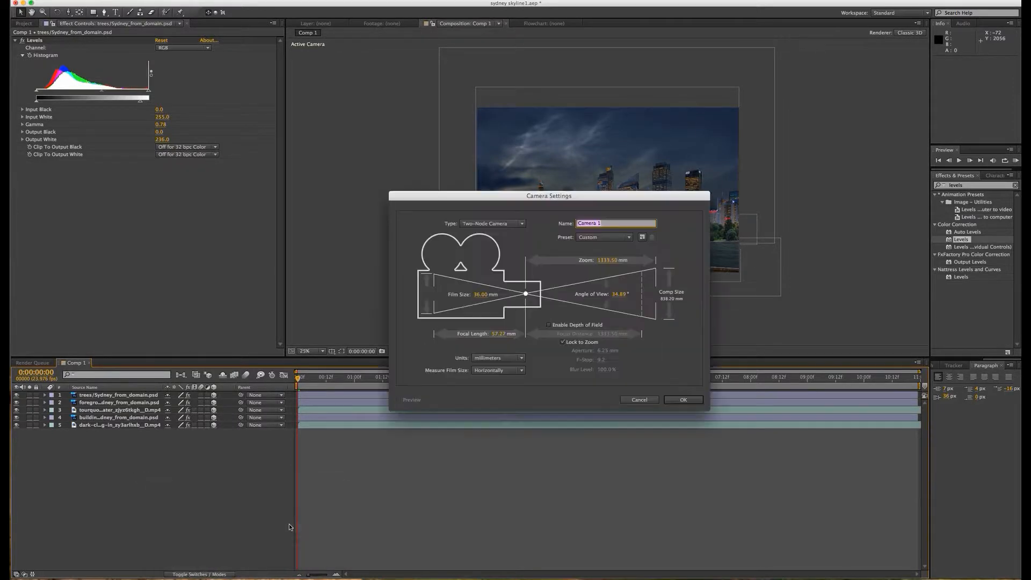
click(629, 238)
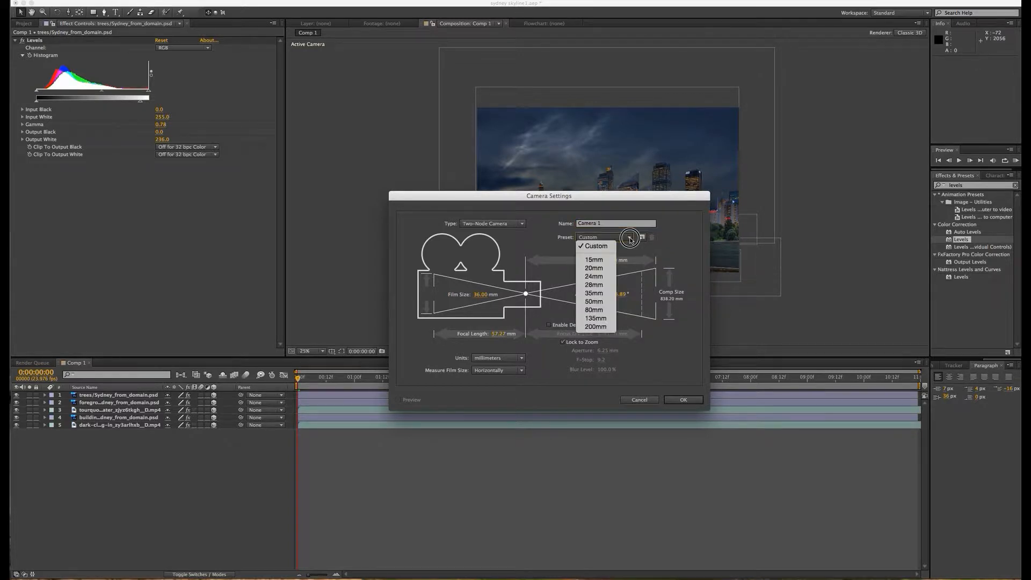
click(594, 295)
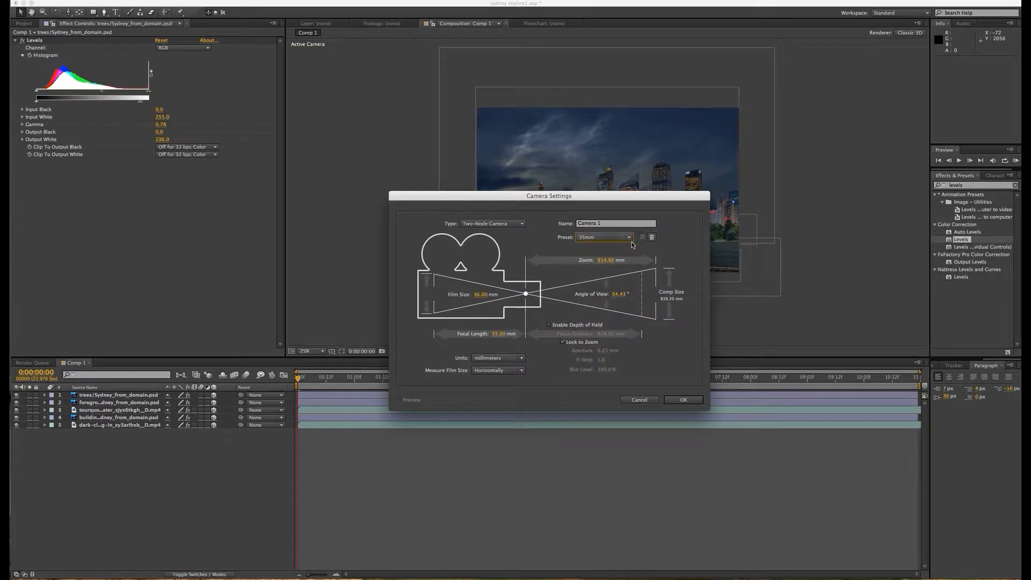
drag(575, 197, 517, 223)
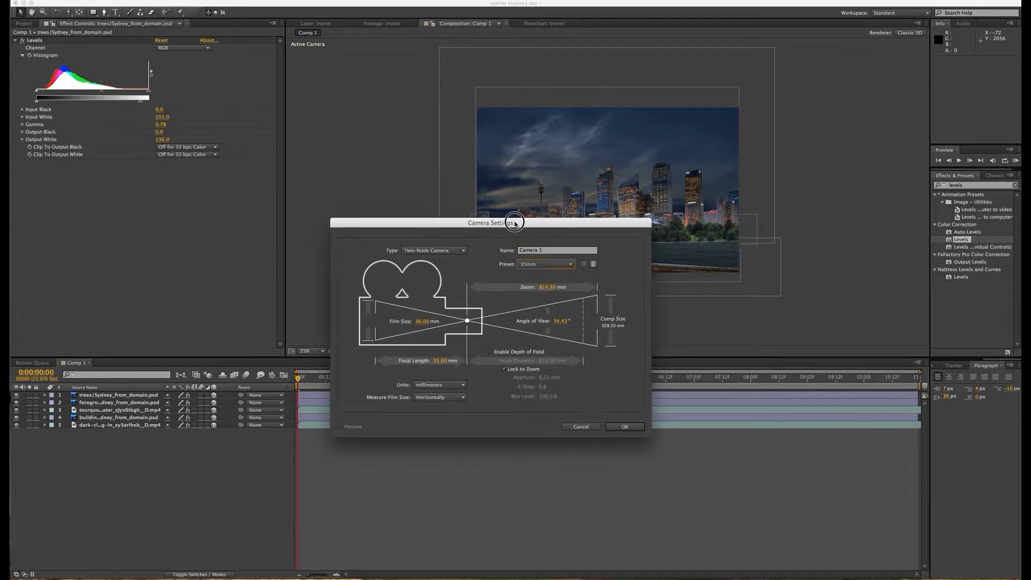
click(629, 430)
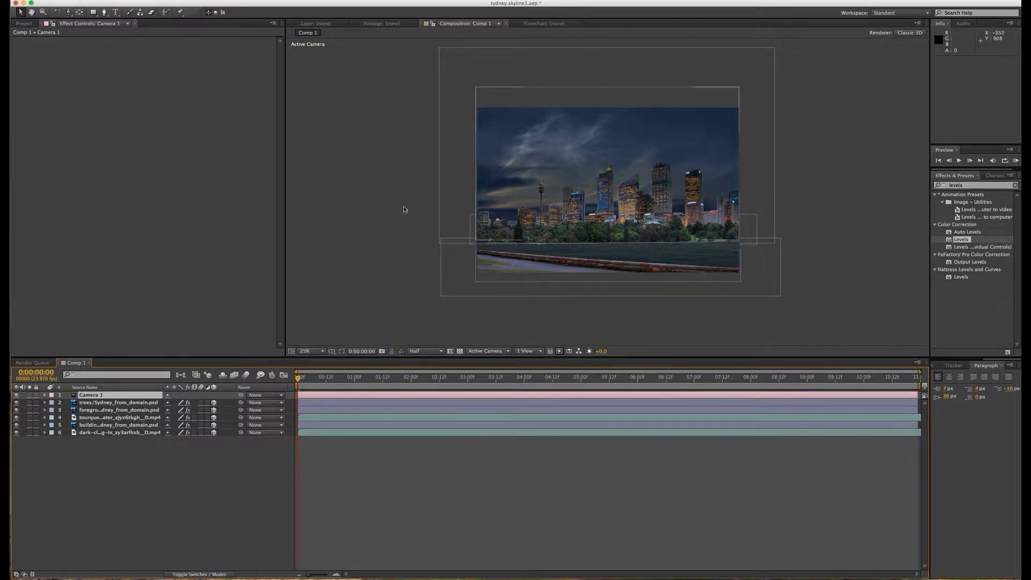
Step: Show the composition in two horizontal views and fit the layer planes in the Top view at 12.5% magnification
scroll(502, 299, up, 2)
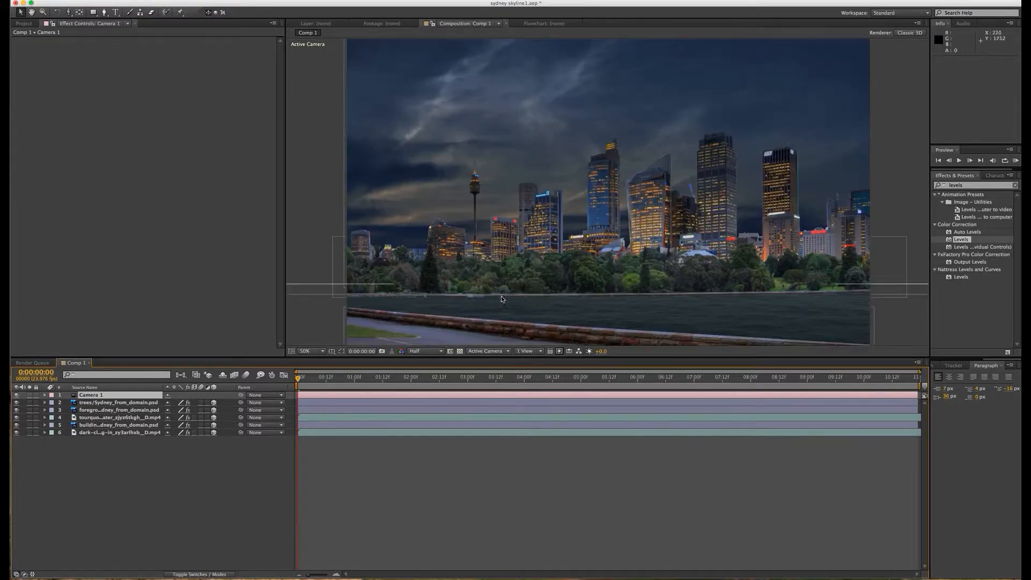
scroll(599, 284, down, 2)
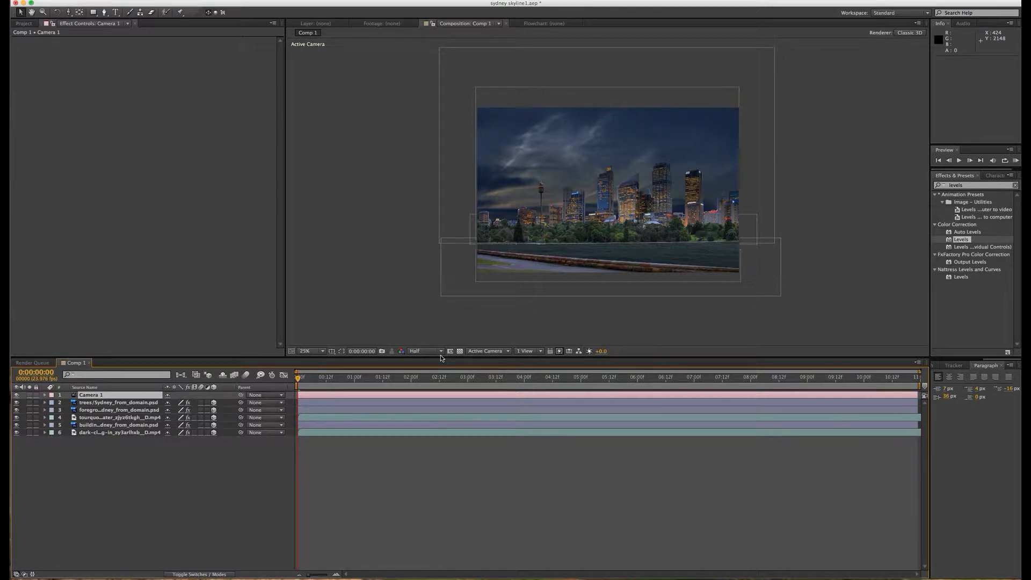
click(542, 352)
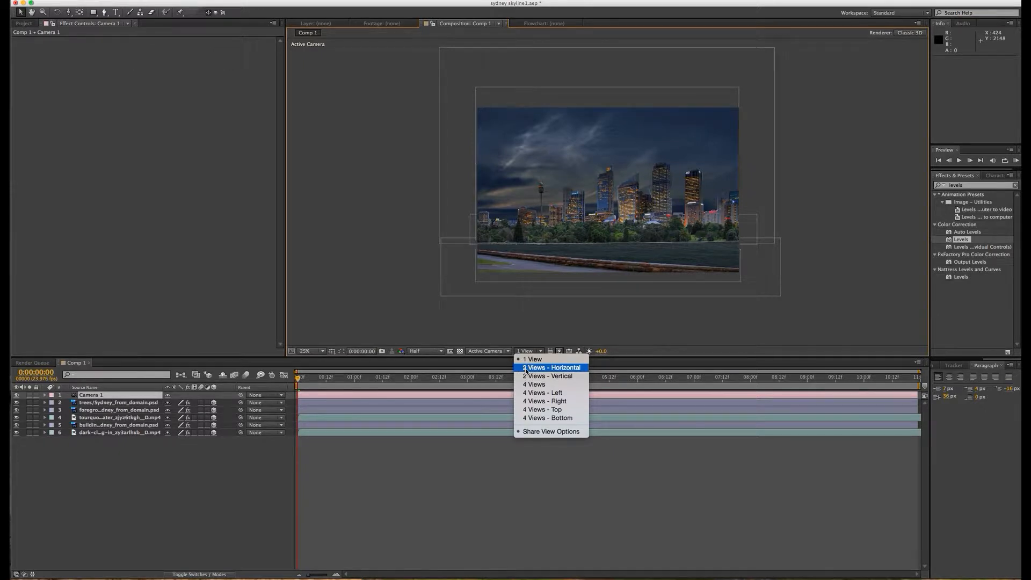
click(543, 367)
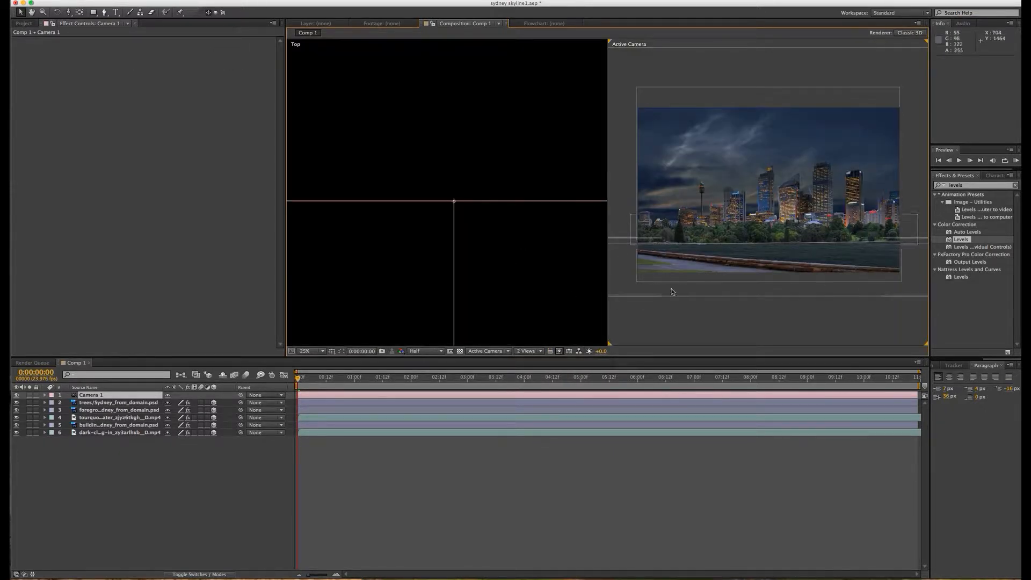
click(413, 211)
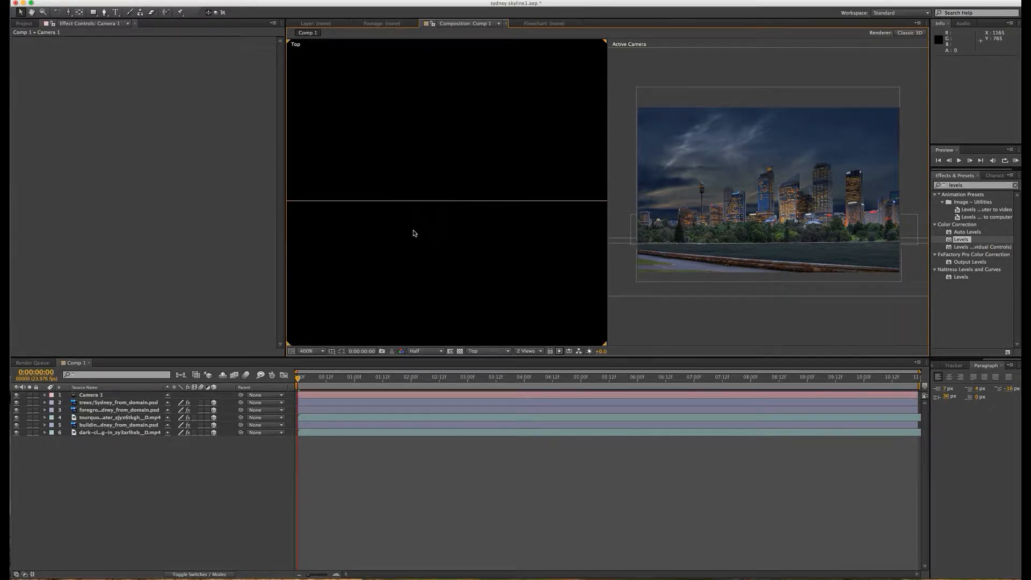
scroll(413, 232, down, 10)
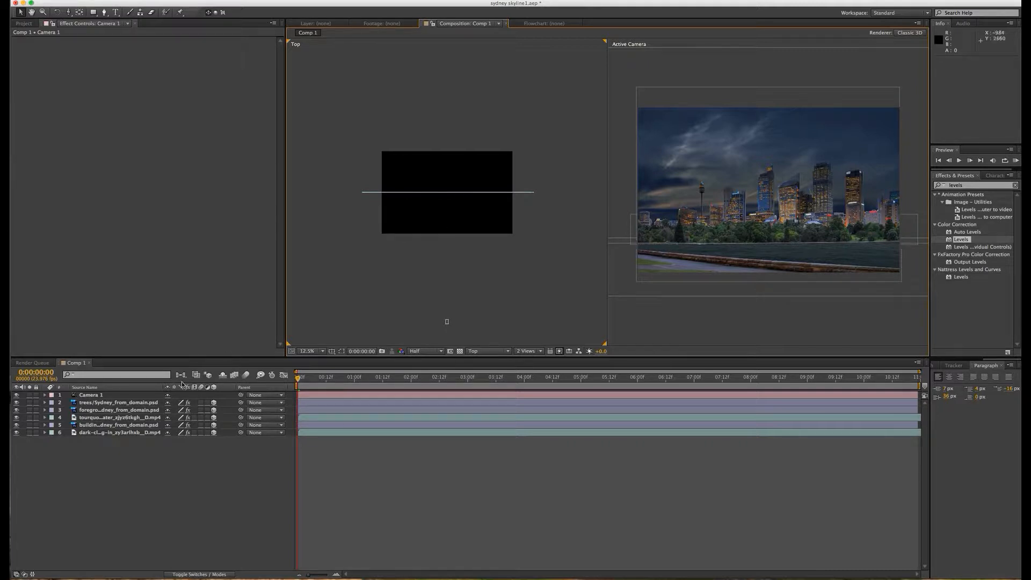
Step: Bring the foreground layer toward the camera to Z about -632 and reposition it at about X 1486, Y 1244
click(99, 411)
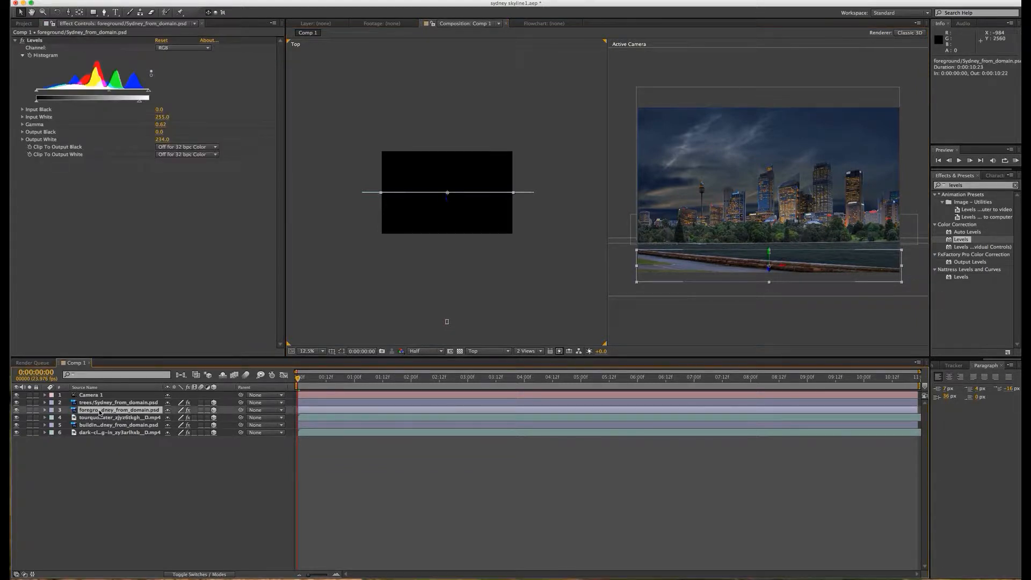
click(448, 202)
drag(449, 202, 437, 238)
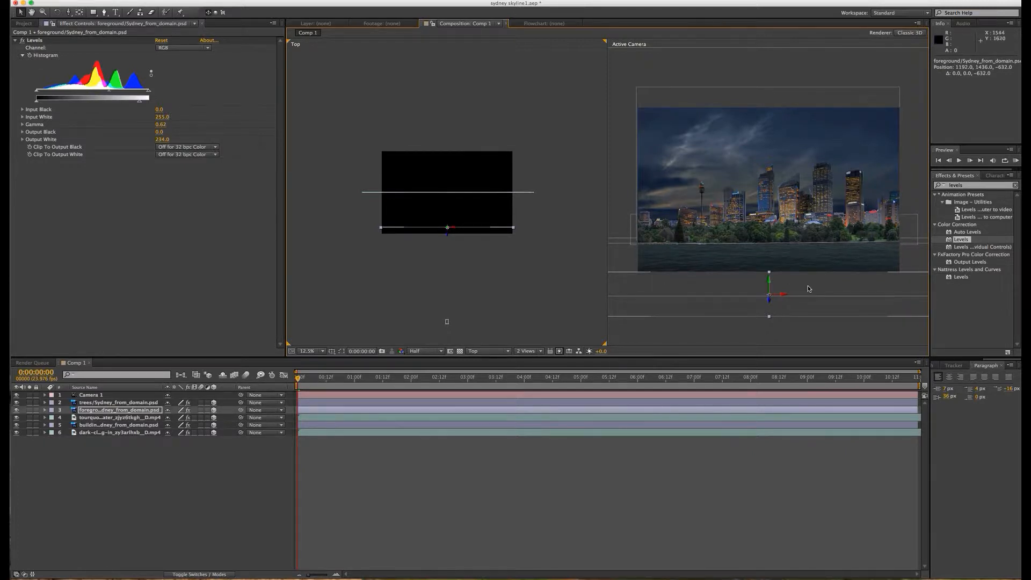
drag(760, 307, 756, 271)
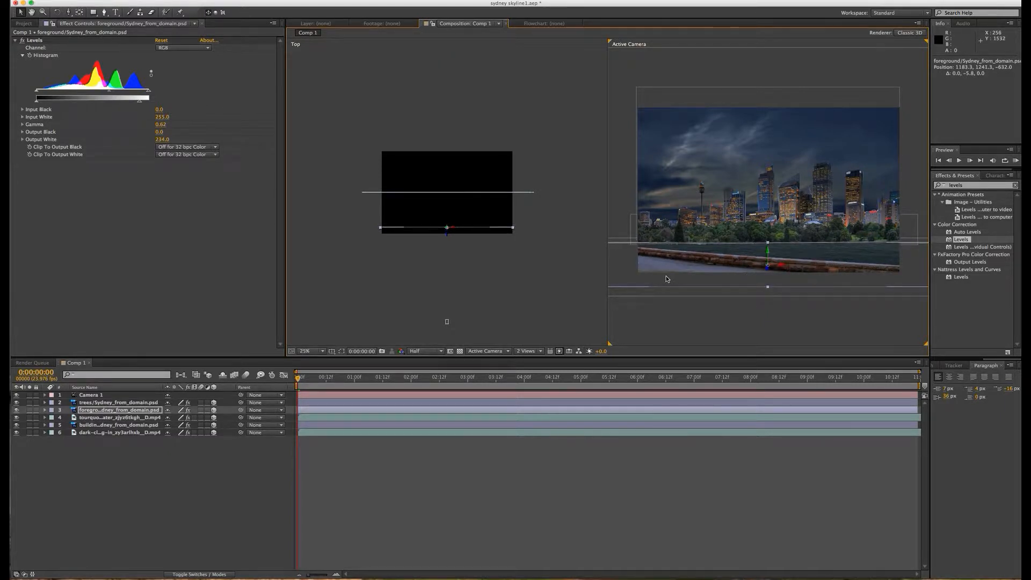
drag(633, 279, 679, 280)
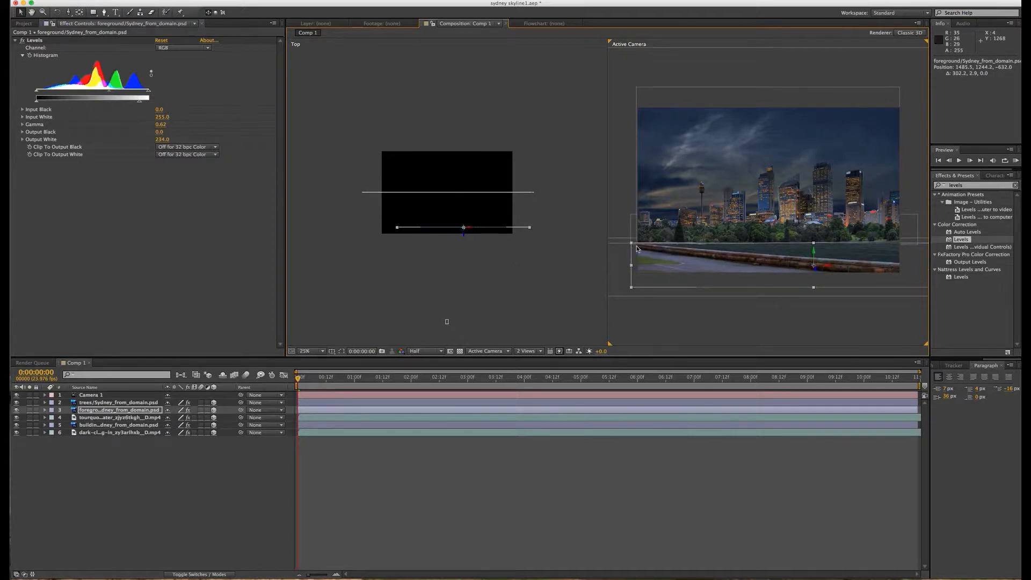
Step: Try to stretch the foreground layer wider, then undo its move and scaling
drag(632, 243, 683, 261)
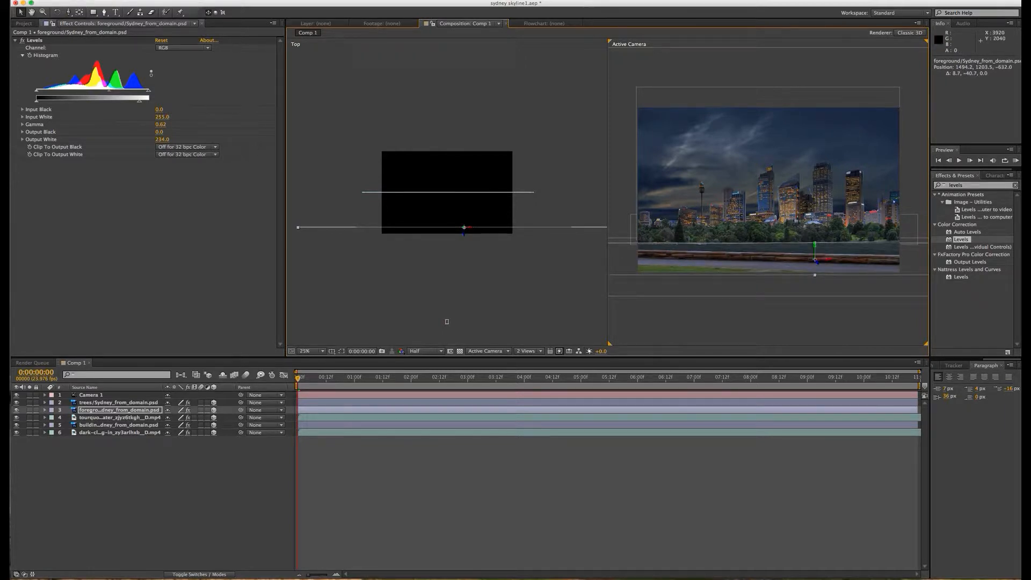
click(52, 1)
click(59, 2)
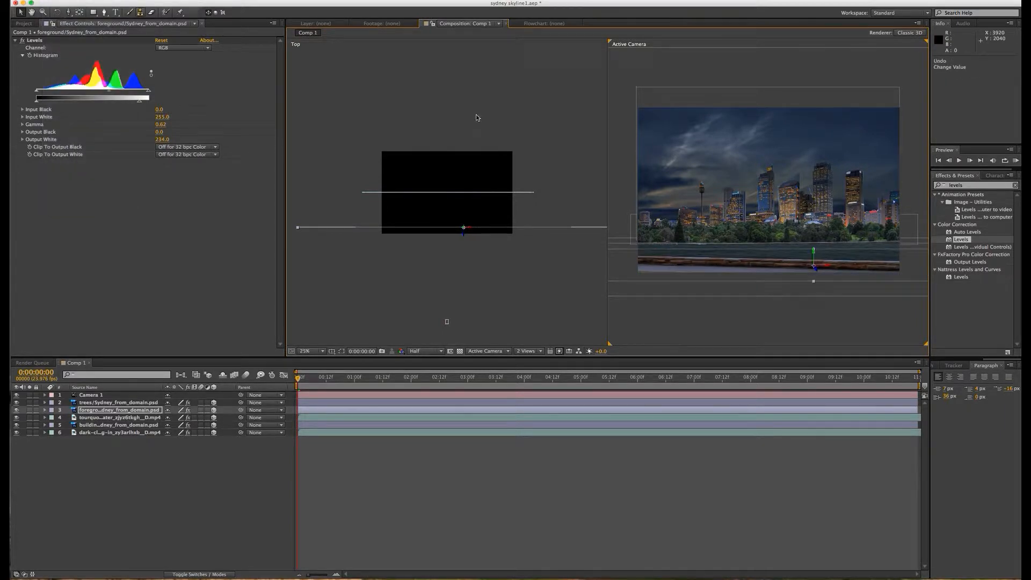
click(54, 1)
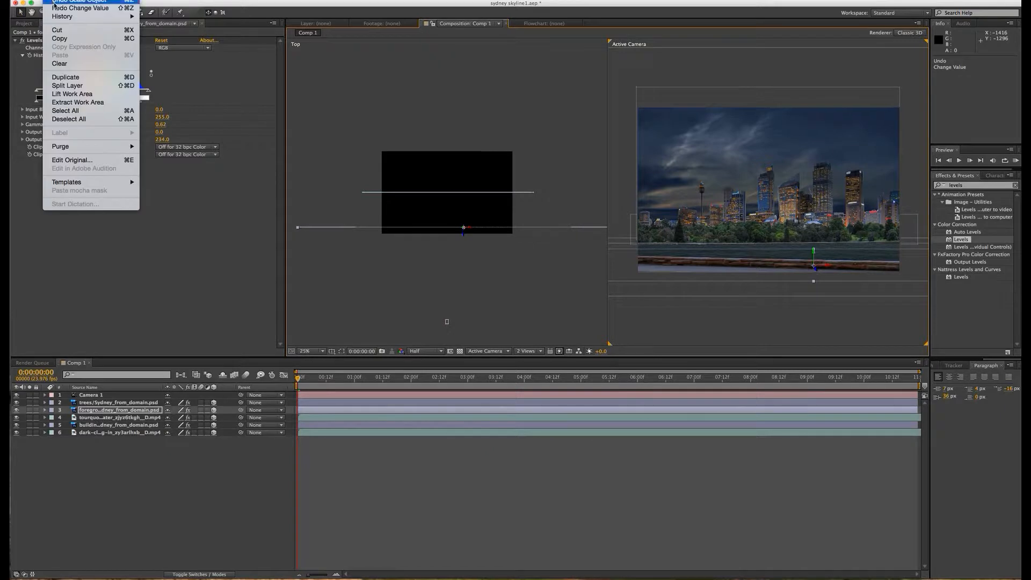
click(59, 6)
Step: Reposition the foreground layer at about X 1256, Y 1253 so it spans the lower edge of the camera frame
mouse_move(692, 267)
mouse_down()
mouse_move(666, 264)
mouse_move(712, 267)
mouse_move(696, 267)
mouse_up()
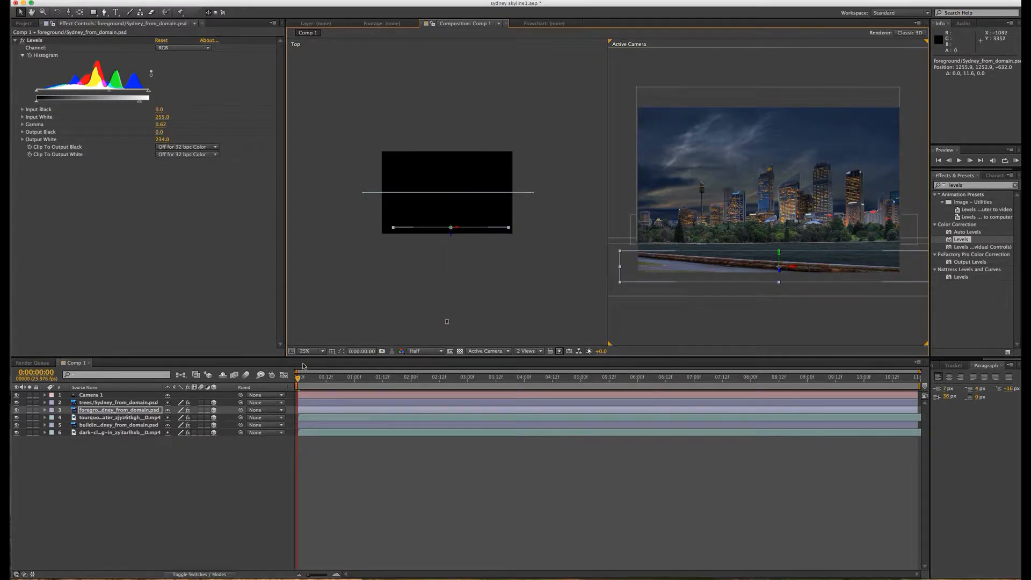
Step: Bring the turquoise-water layer forward to Z about -296 and raise it to about Y 1421 below the trees
click(91, 418)
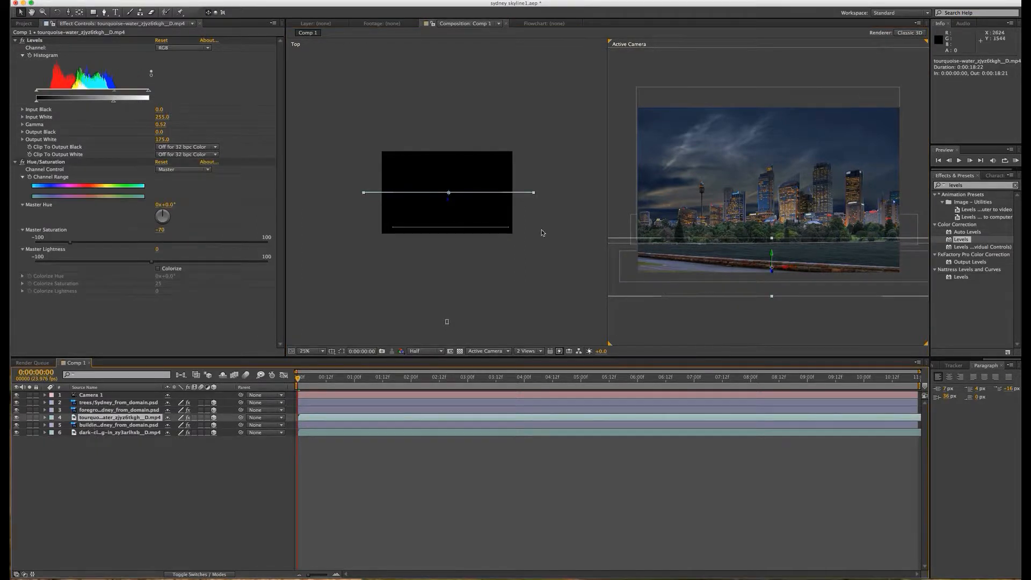
drag(450, 201, 450, 218)
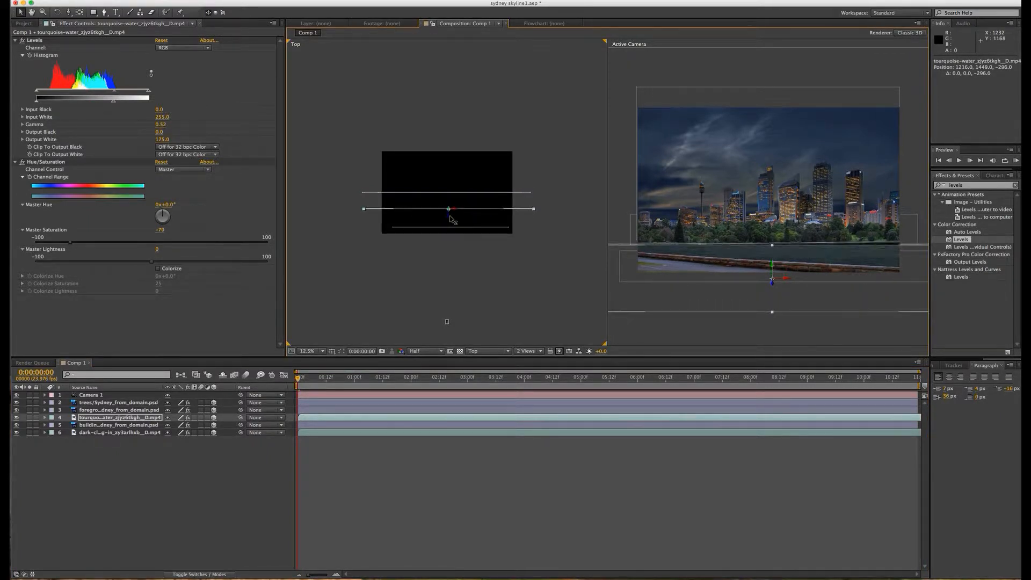
click(881, 263)
drag(881, 264, 881, 259)
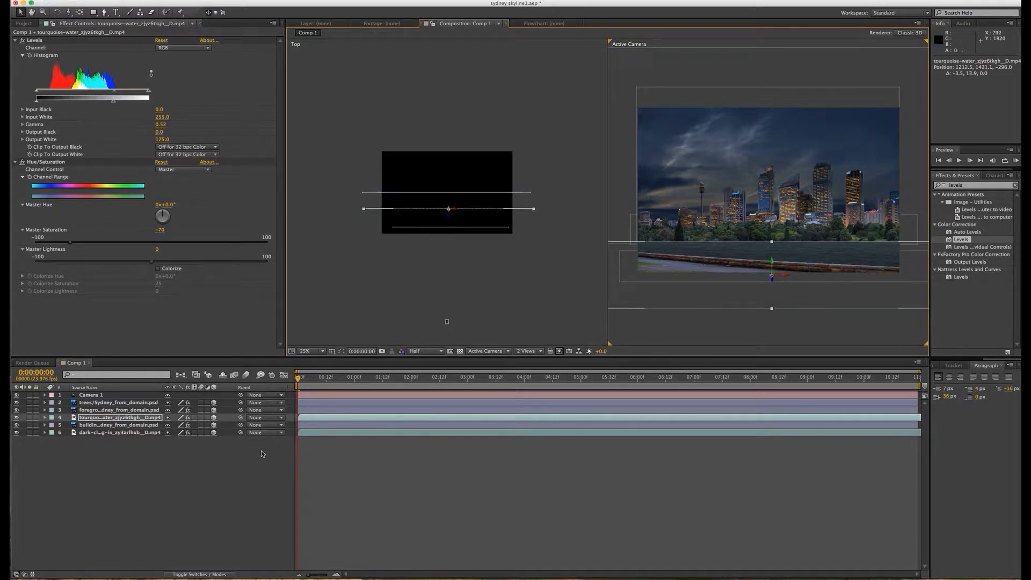
Step: Adjust the trees layer's depth to Z about -56 so the trees stand in front of the buildings
click(101, 404)
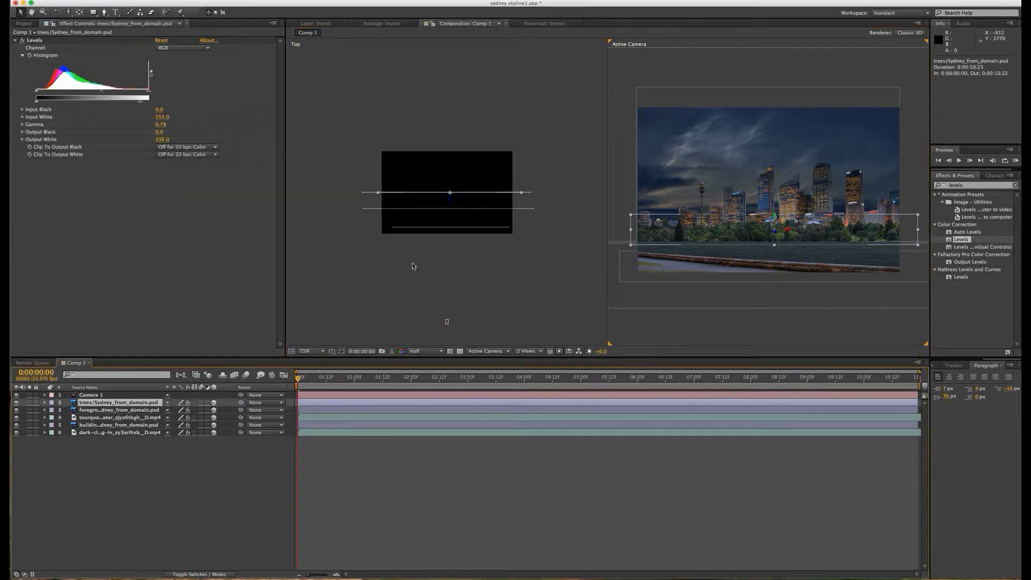
click(450, 202)
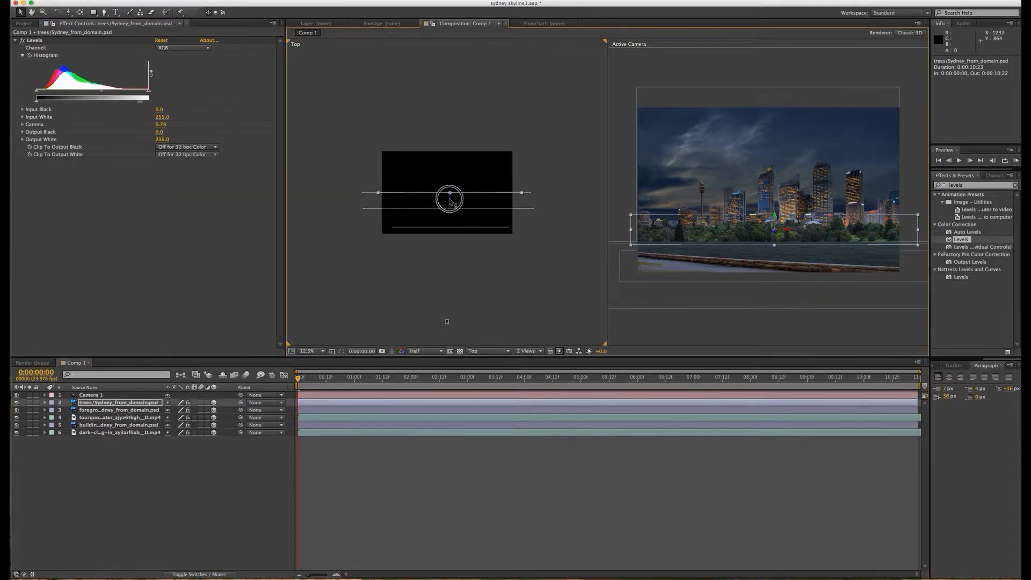
drag(450, 202, 450, 203)
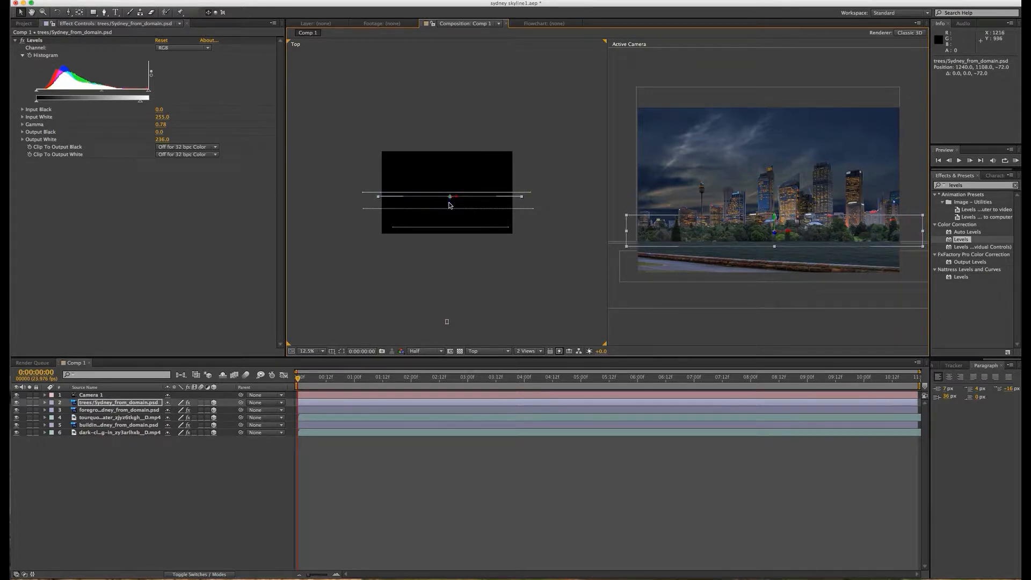
click(450, 203)
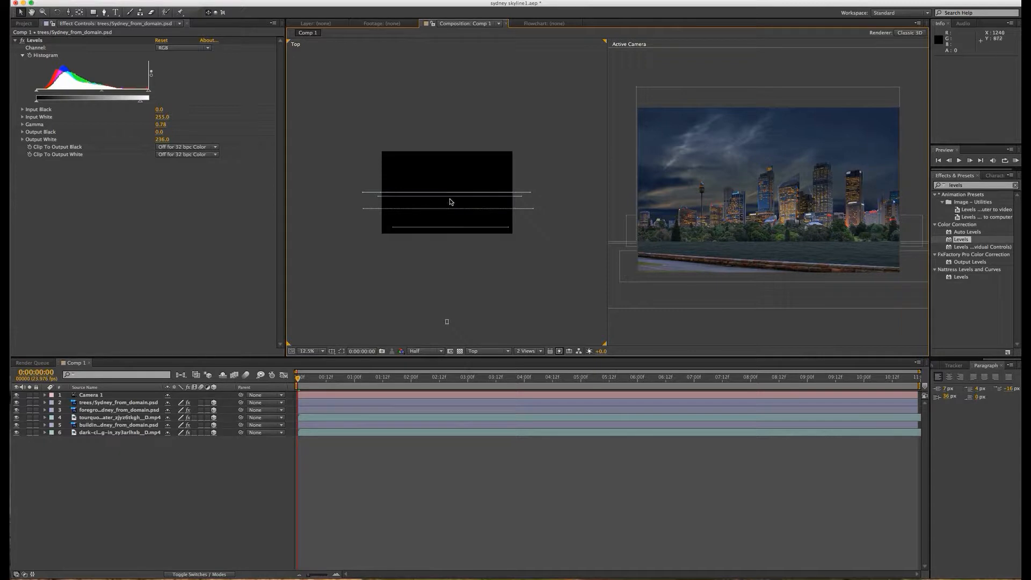
click(449, 197)
click(111, 402)
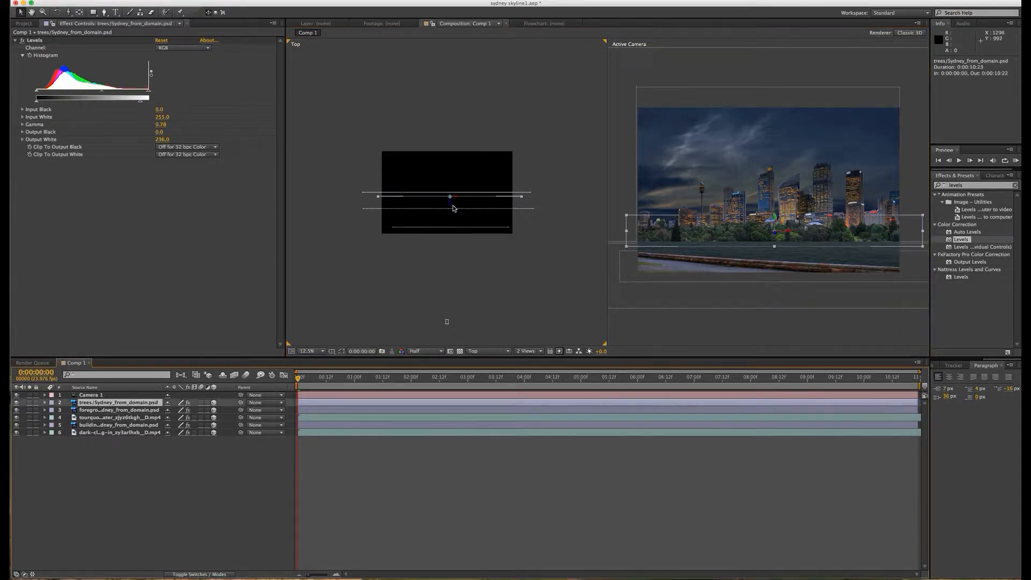
drag(454, 209, 452, 201)
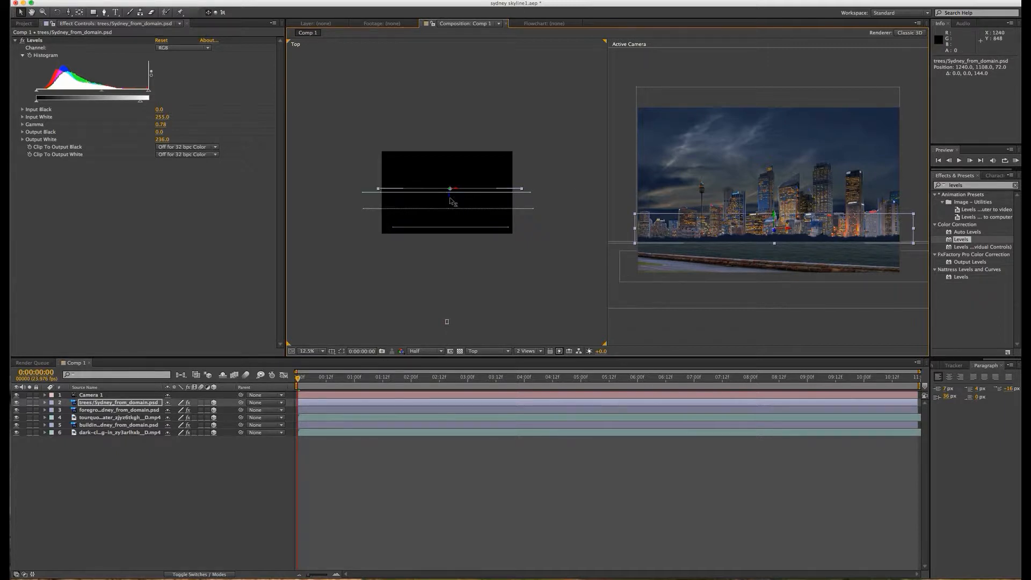
drag(453, 199, 452, 207)
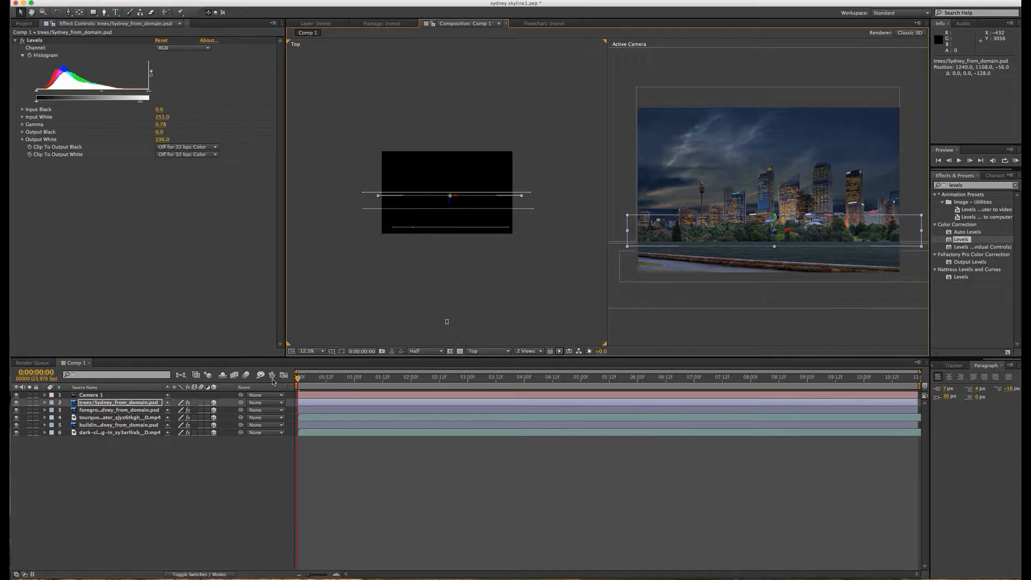
Step: Push the building layer back to Z about 440 and the dark-clouds layer behind it to Z about 1768
click(99, 426)
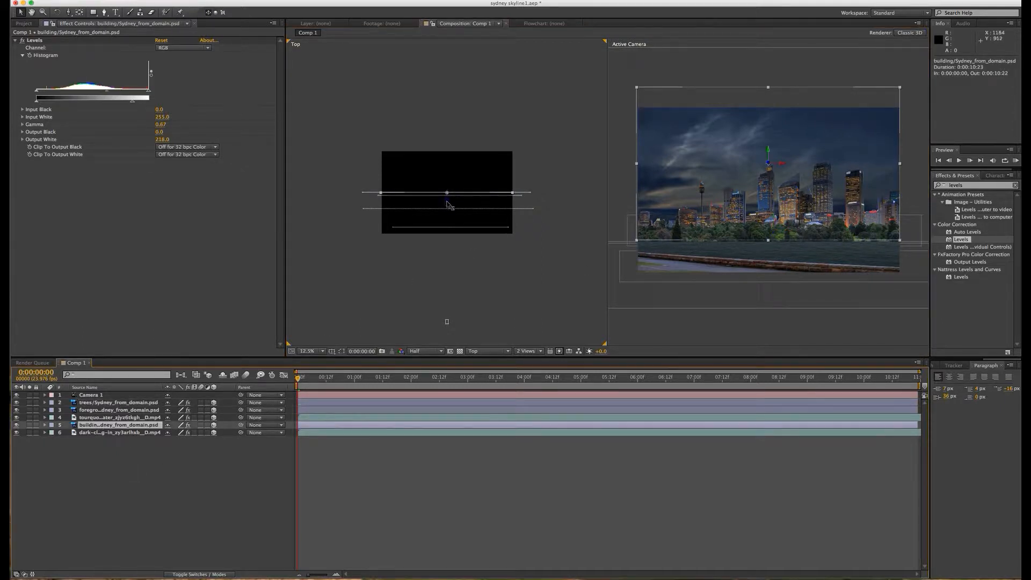
drag(448, 202, 449, 178)
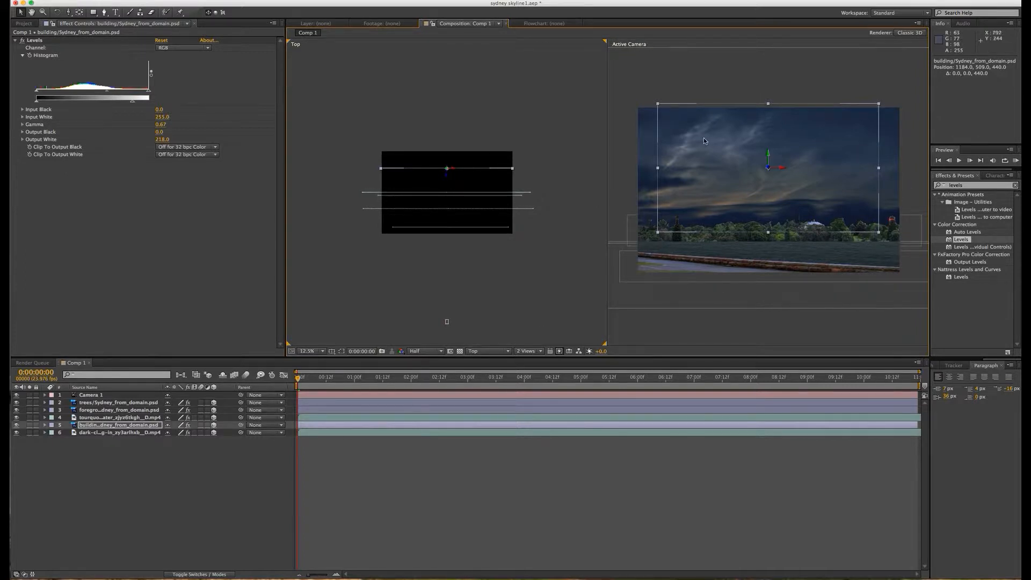
click(119, 433)
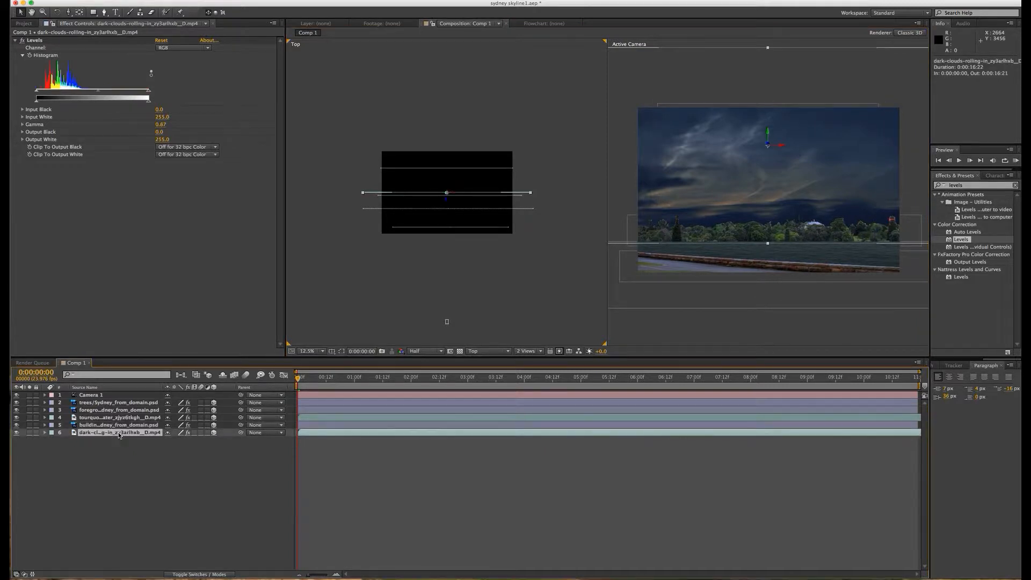
click(449, 203)
drag(449, 203, 447, 105)
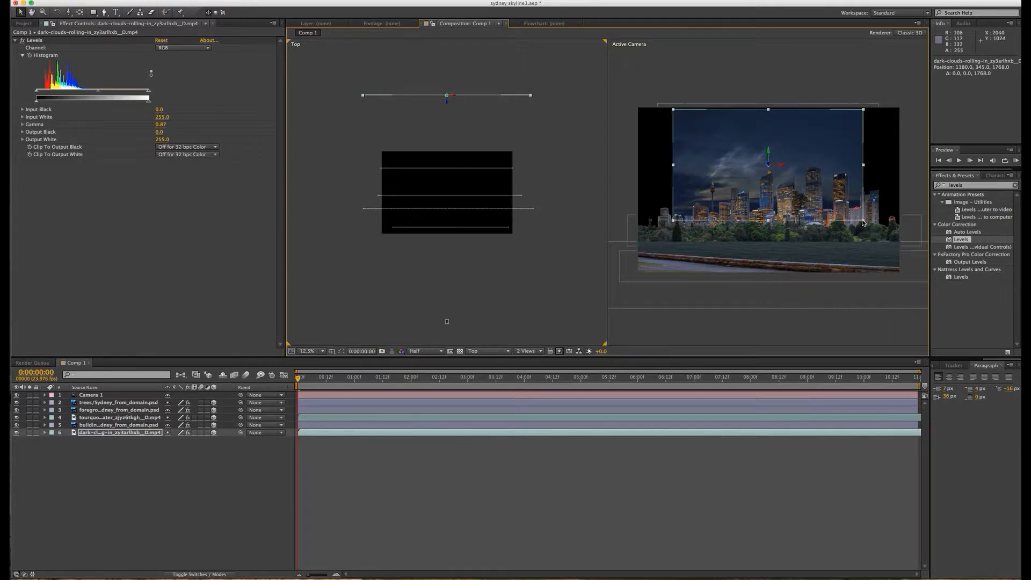
Step: Enlarge the dark-clouds layer beyond the camera frame and reposition it at about X 1095, Y 168
drag(864, 222, 912, 239)
drag(869, 173, 839, 155)
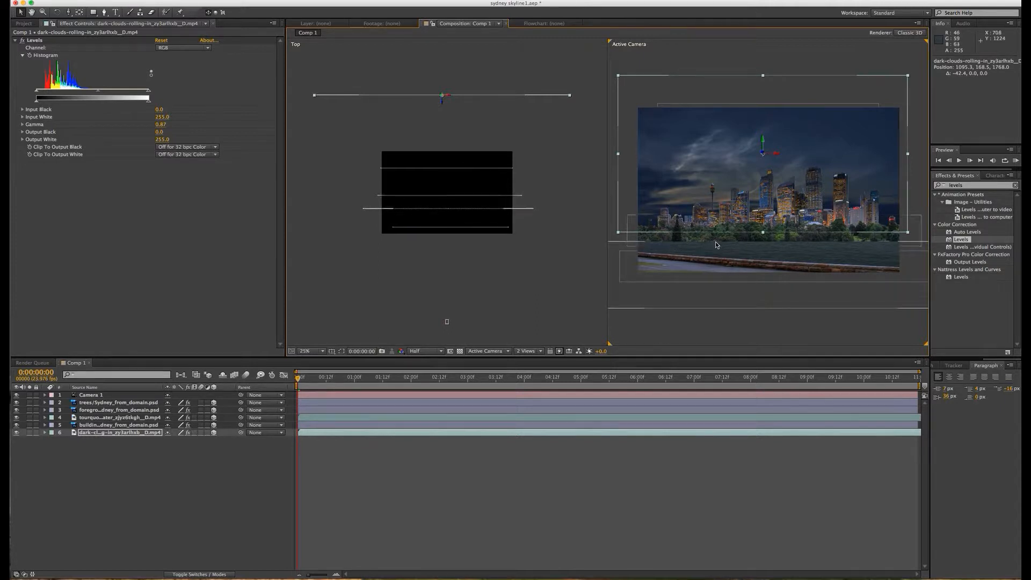
Step: Set the trees layer's label colour to Green and the turquoise-water layer's label colour to Blue
click(93, 404)
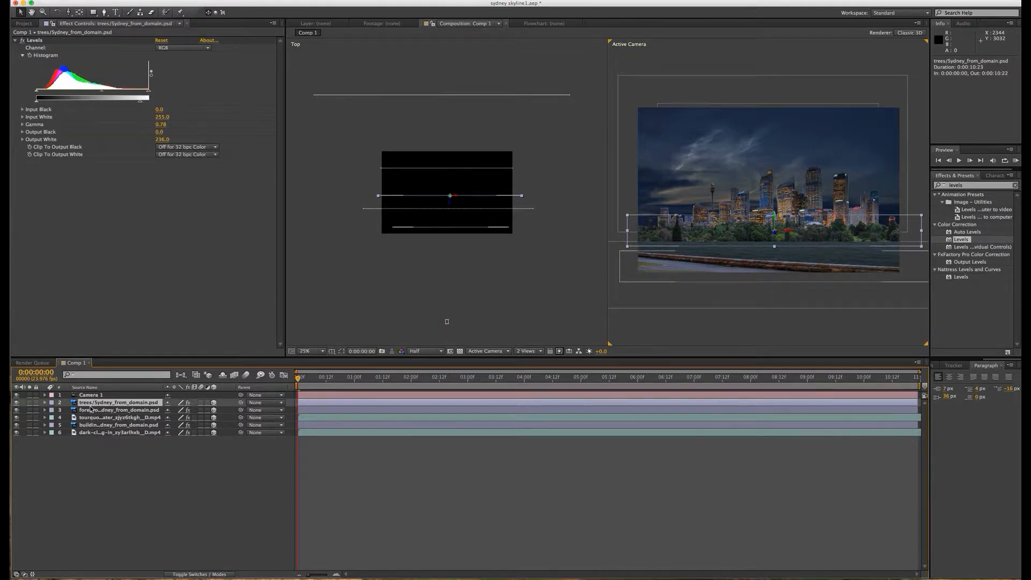
click(51, 404)
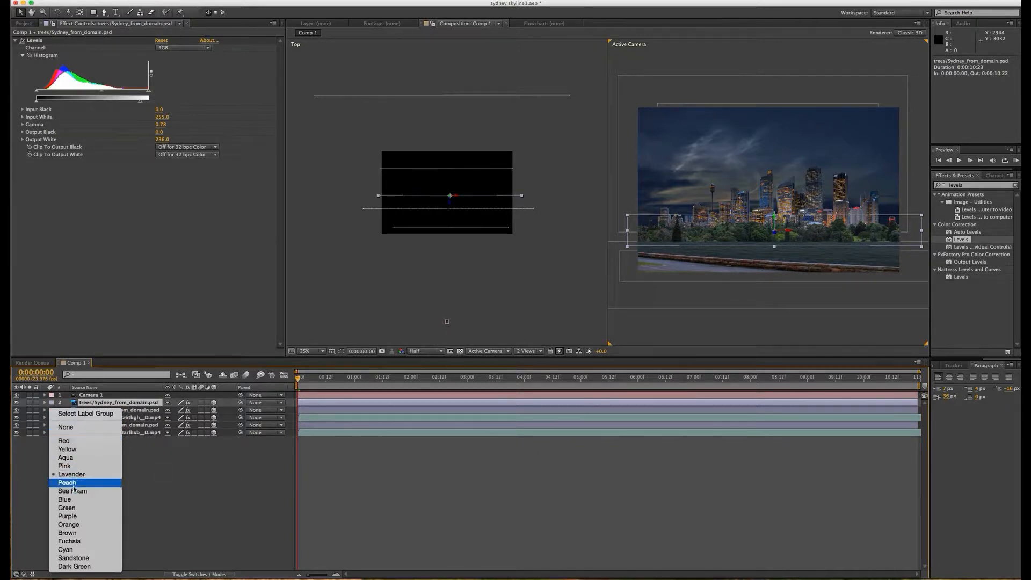
click(74, 509)
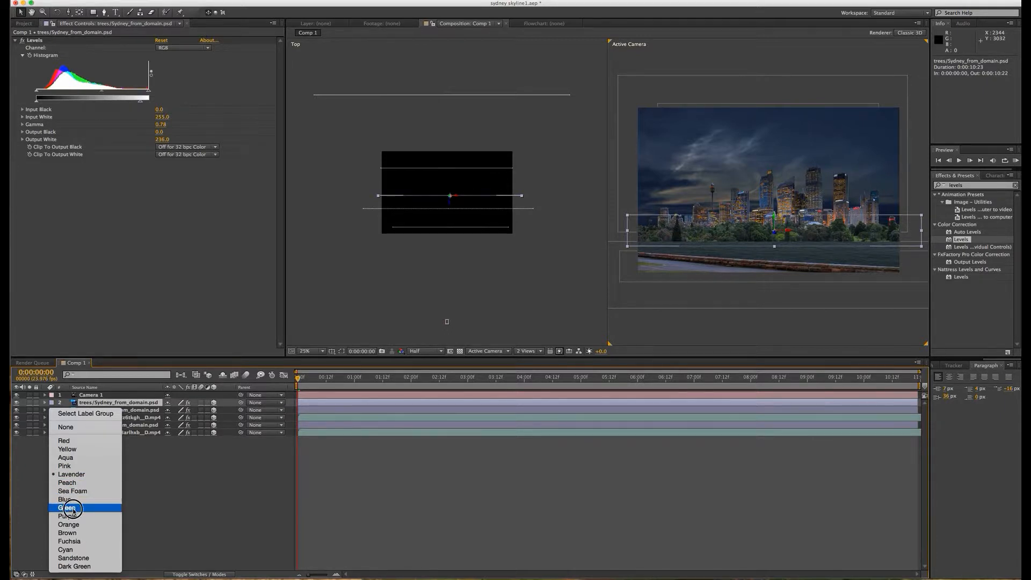
click(74, 510)
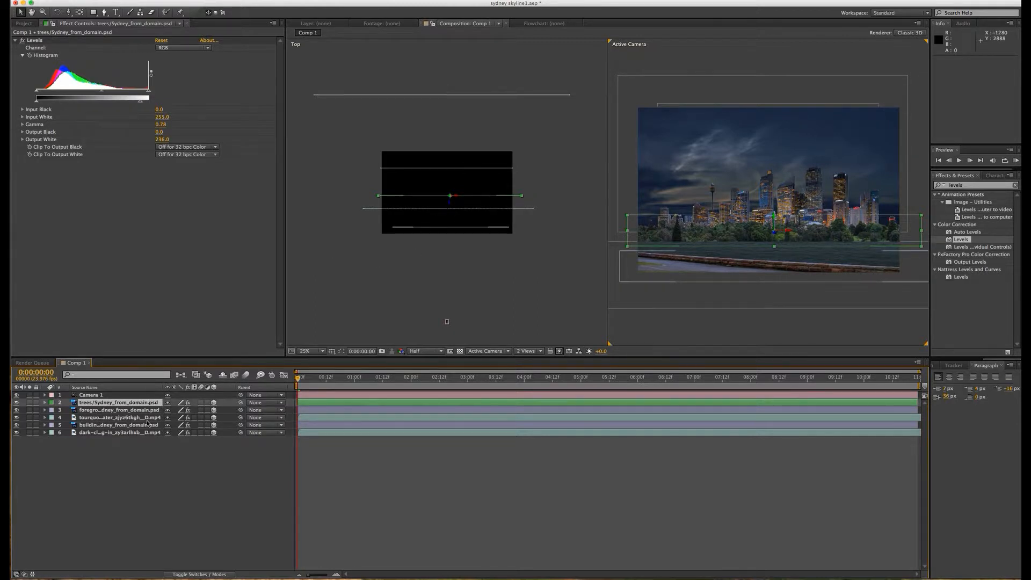
click(124, 417)
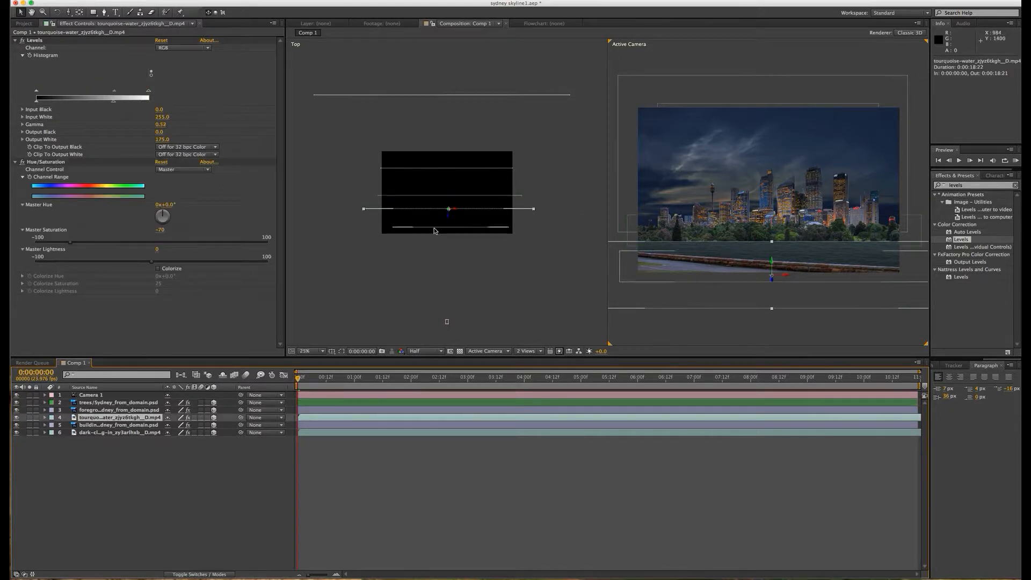
click(51, 418)
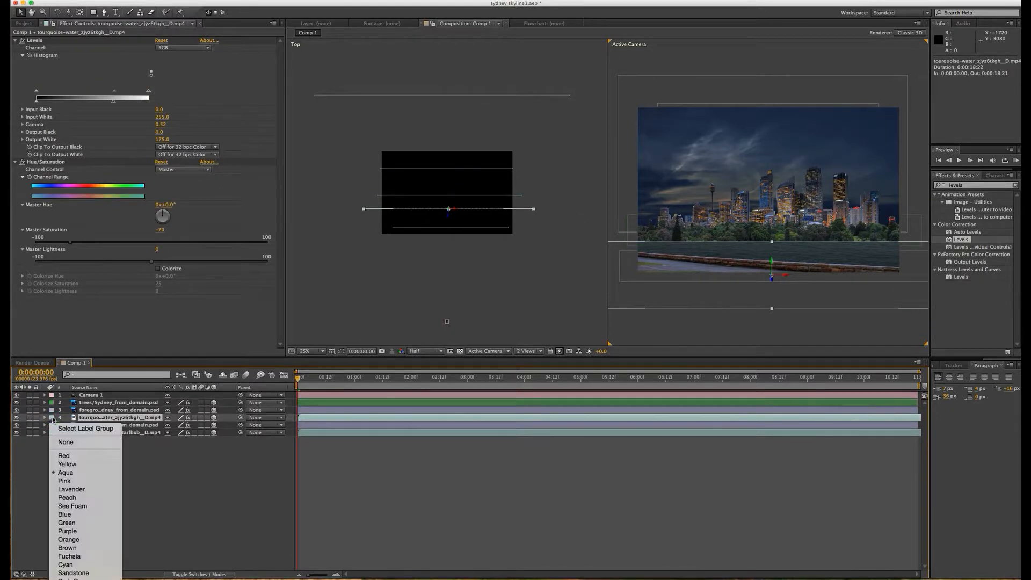
click(77, 517)
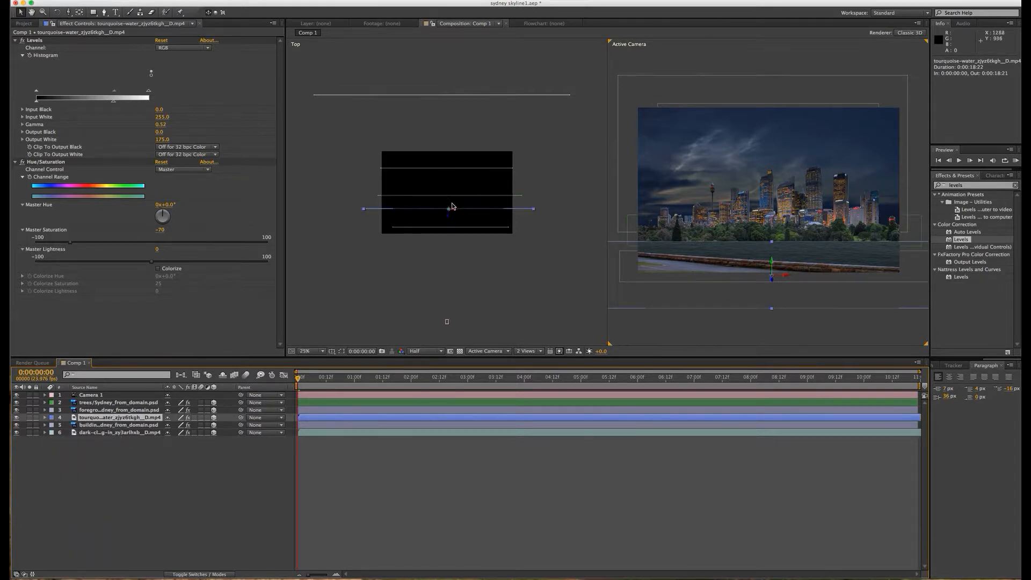
Step: Push the turquoise-water layer back to Z about 32 and bring the trees layer forward to Z about -208
click(451, 215)
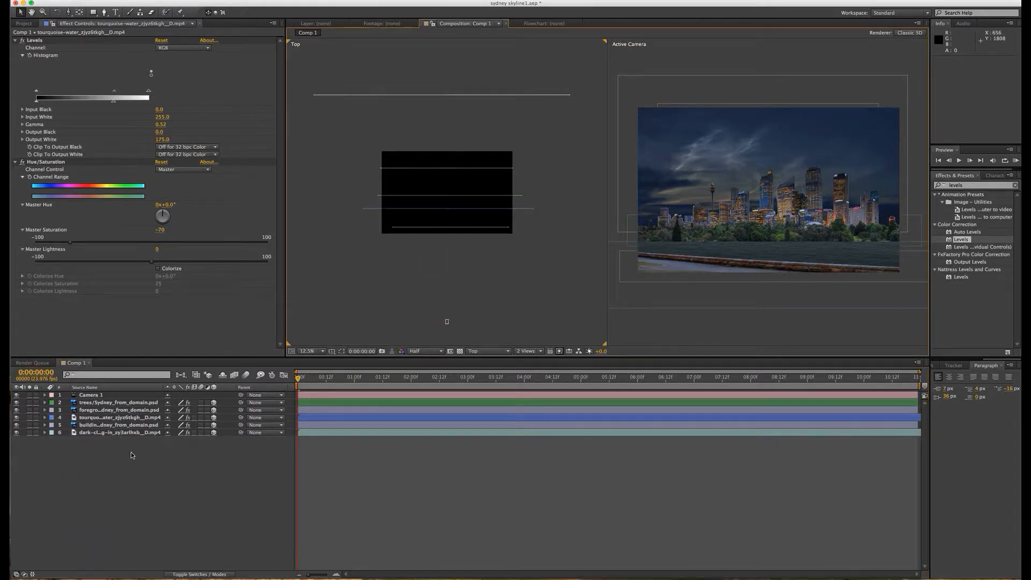
click(110, 418)
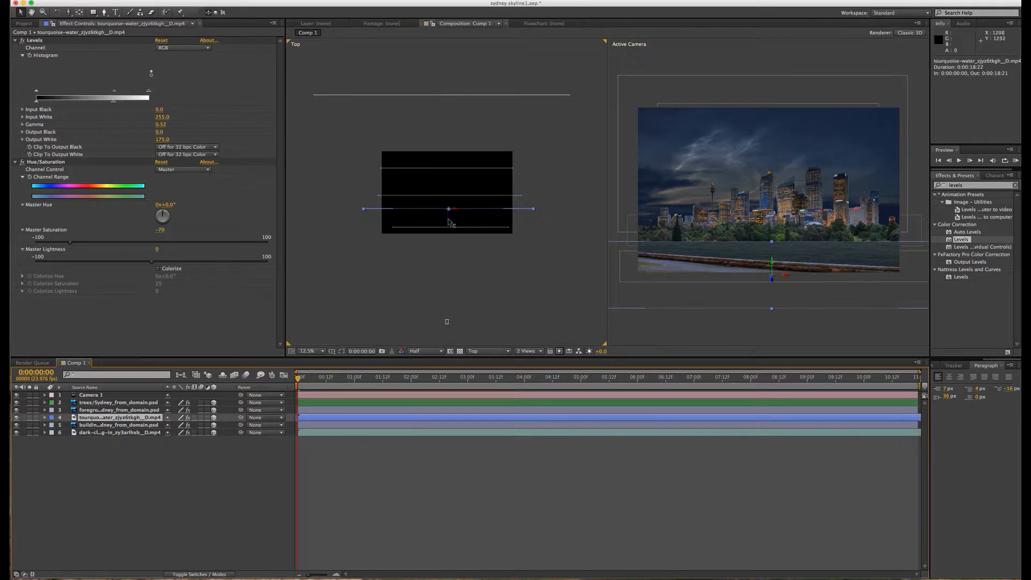
drag(450, 217, 450, 200)
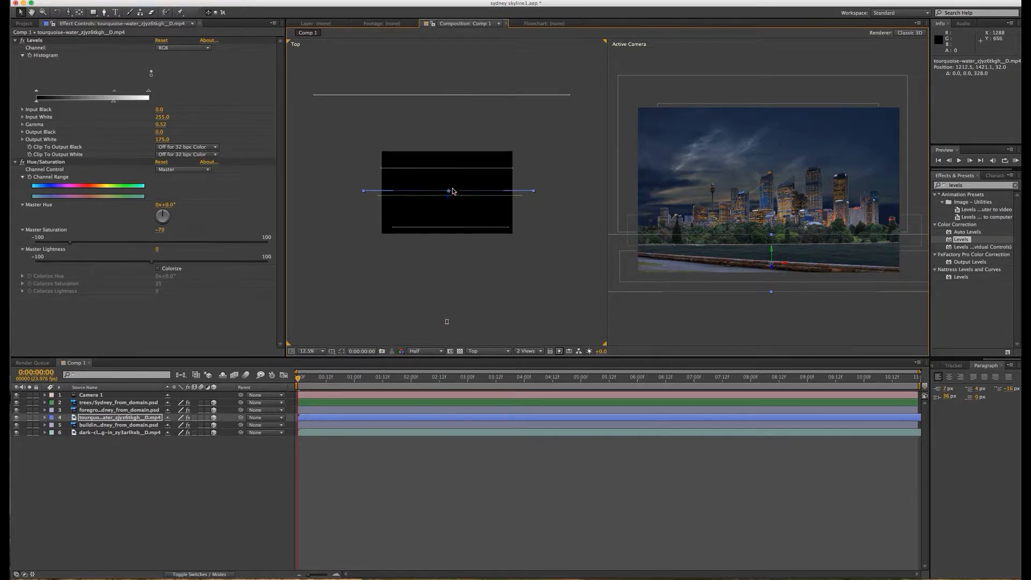
click(94, 404)
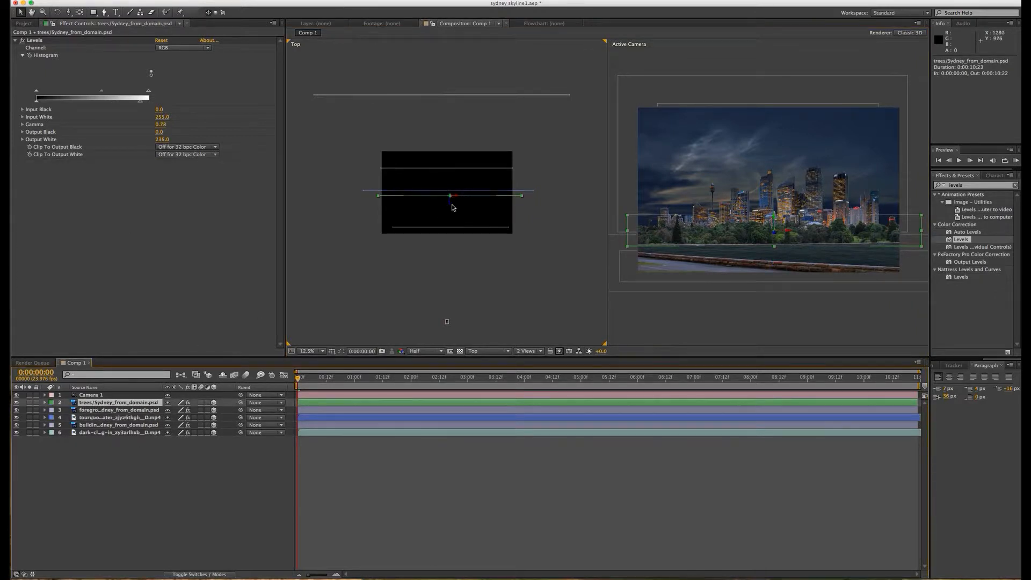
drag(453, 207, 452, 213)
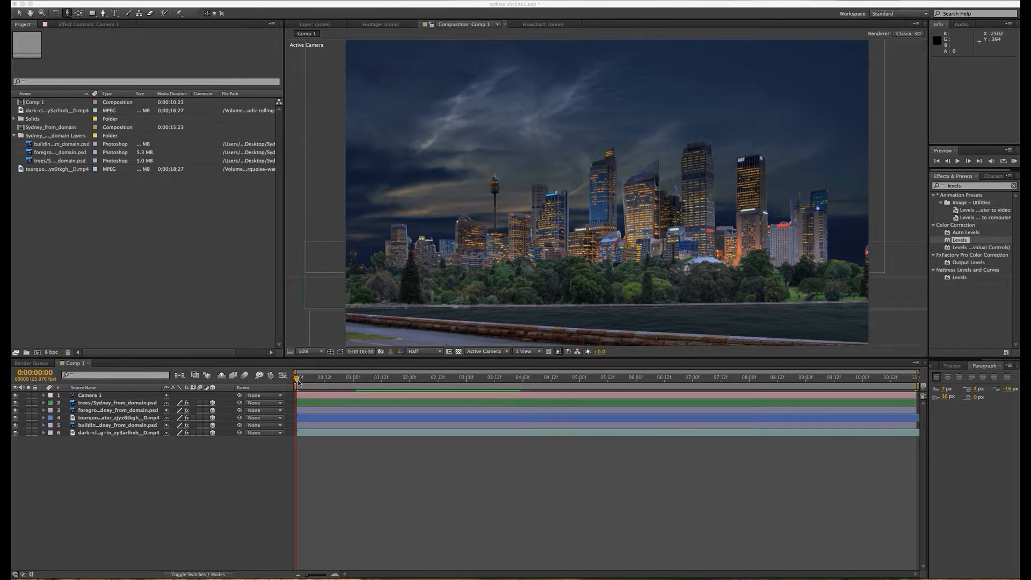
Step: Lower the building layer to about Y 549 so the skyline's base sits behind the treetops
mouse_move(297, 379)
mouse_down()
mouse_move(308, 380)
mouse_move(296, 379)
mouse_up()
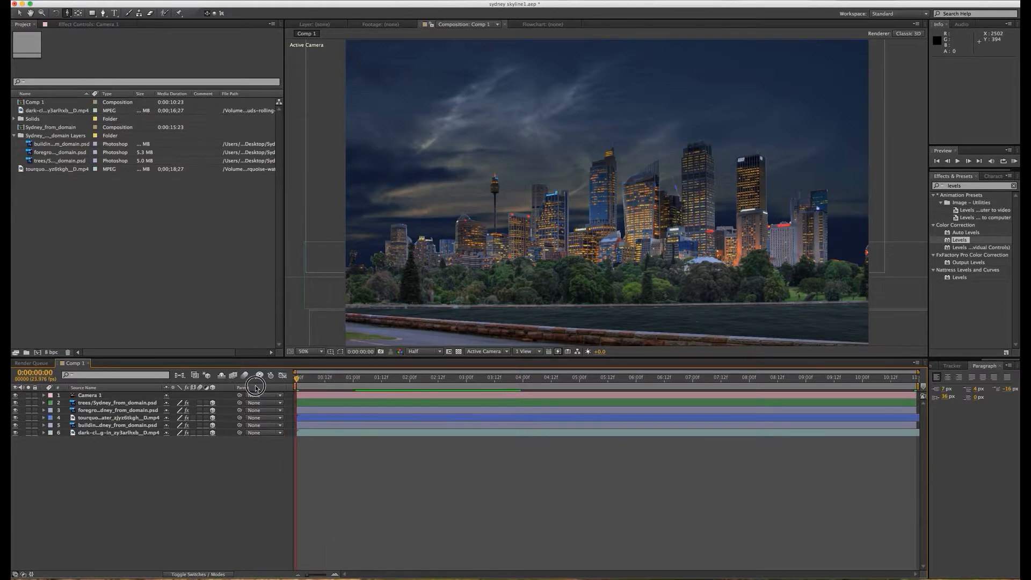
click(90, 425)
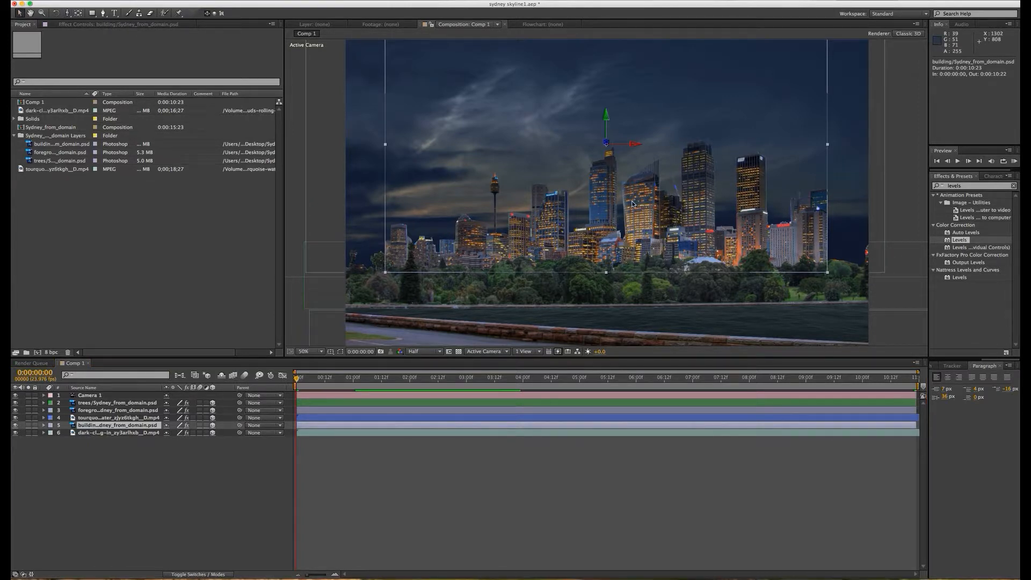
drag(632, 201, 633, 211)
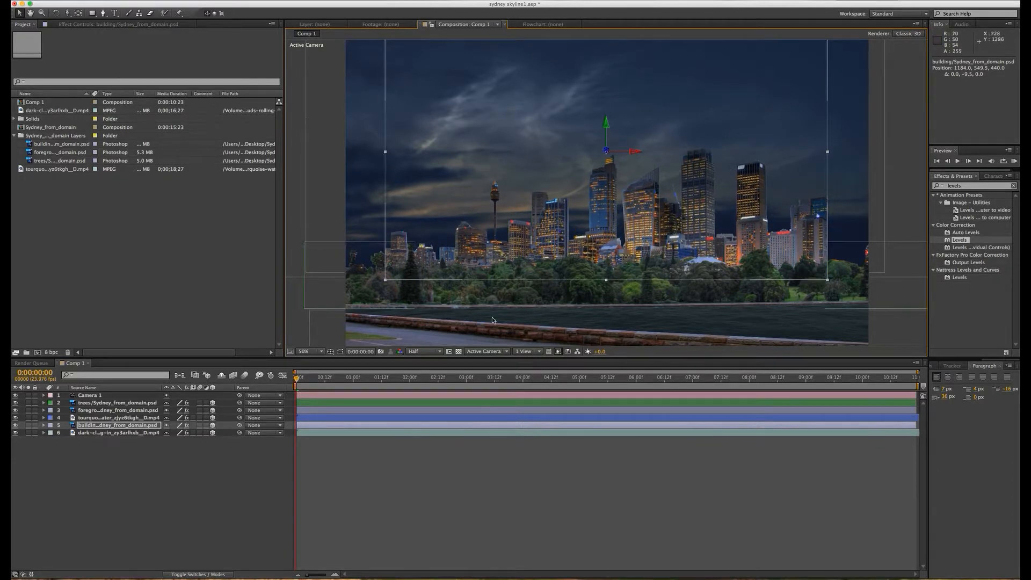
click(160, 466)
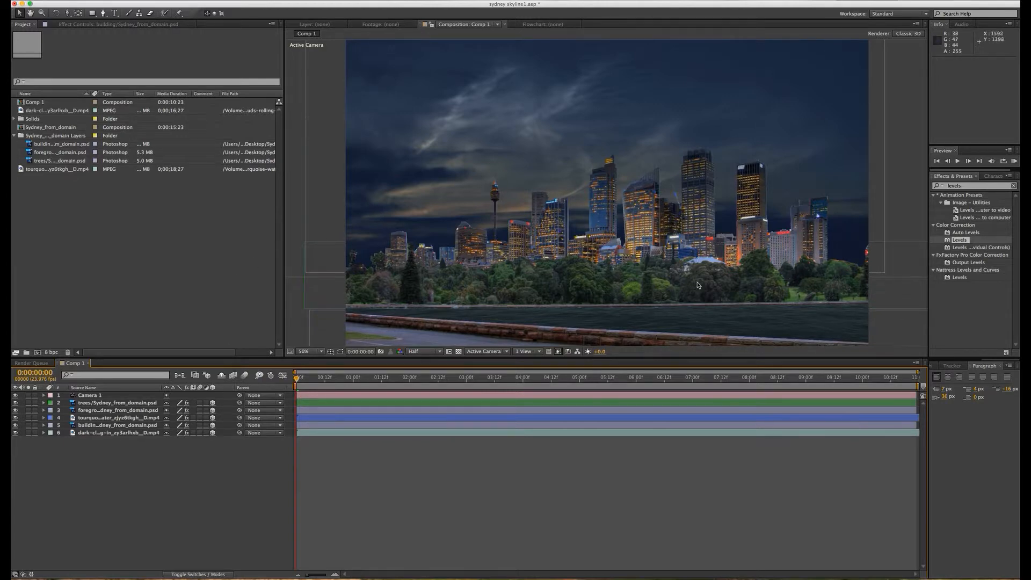
Step: Duplicate the trees layer to start a second row of trees
key(comma)
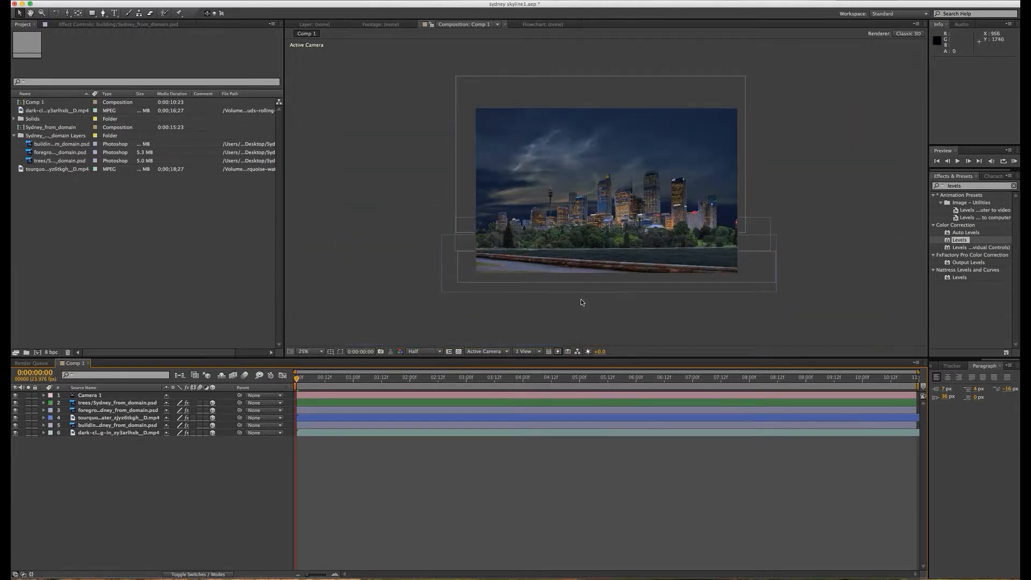
key(period)
key(period)
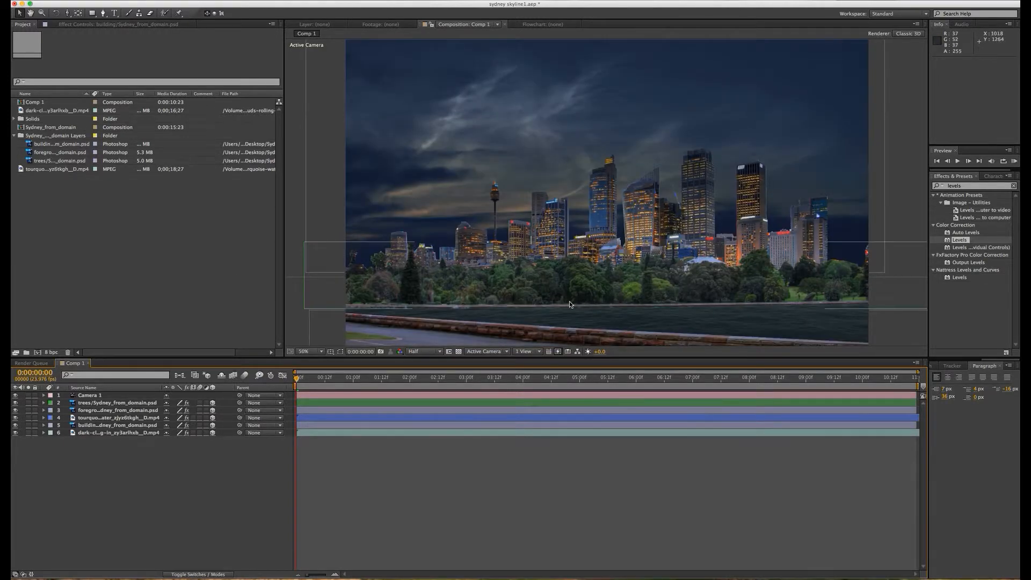
click(88, 404)
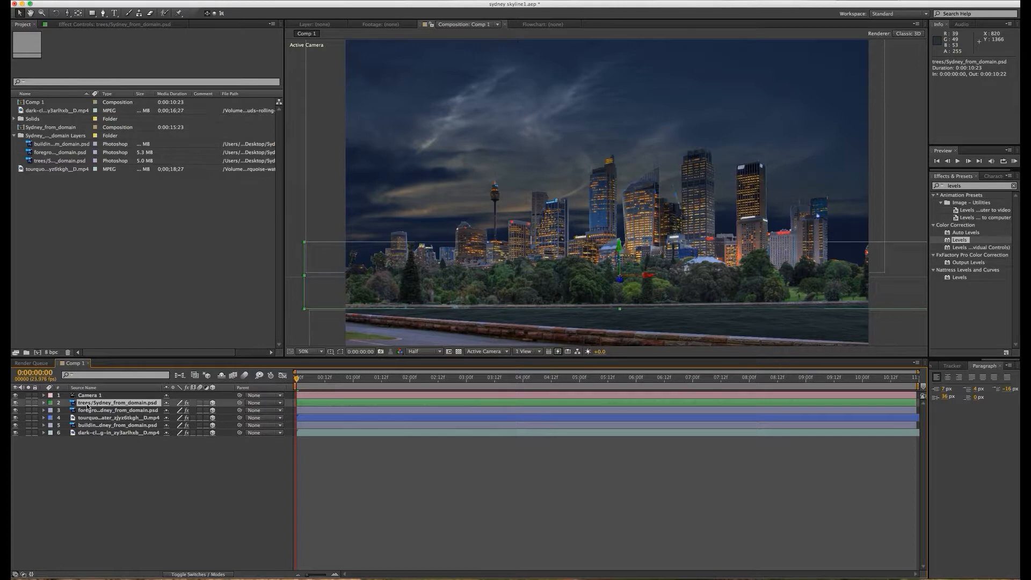
right_click(88, 406)
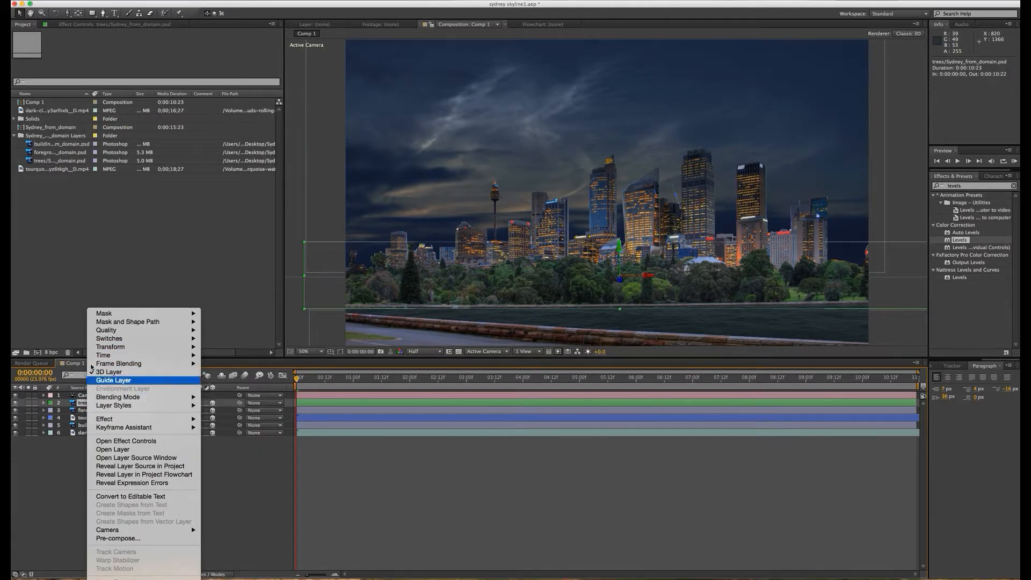
click(66, 483)
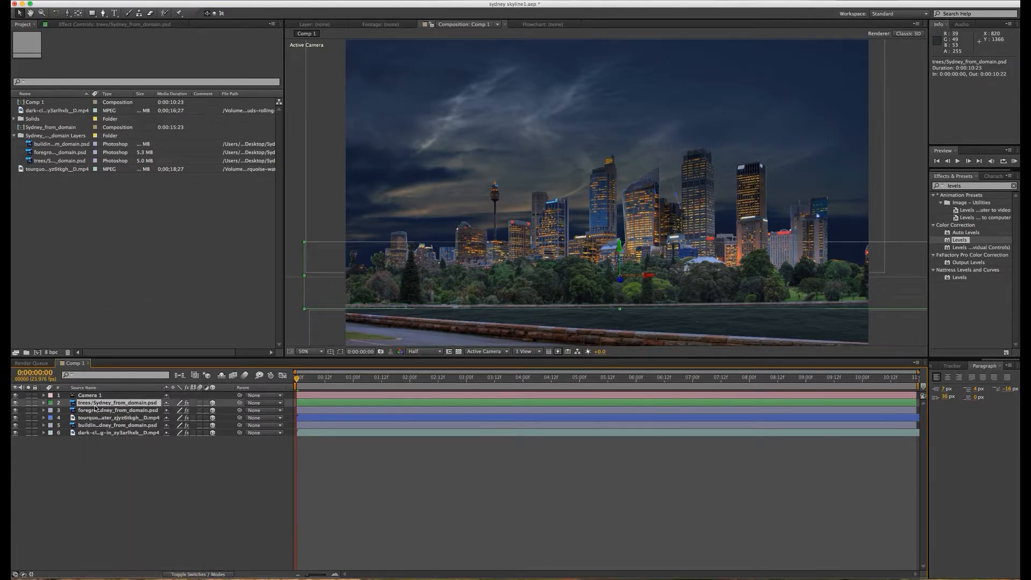
key(super+d)
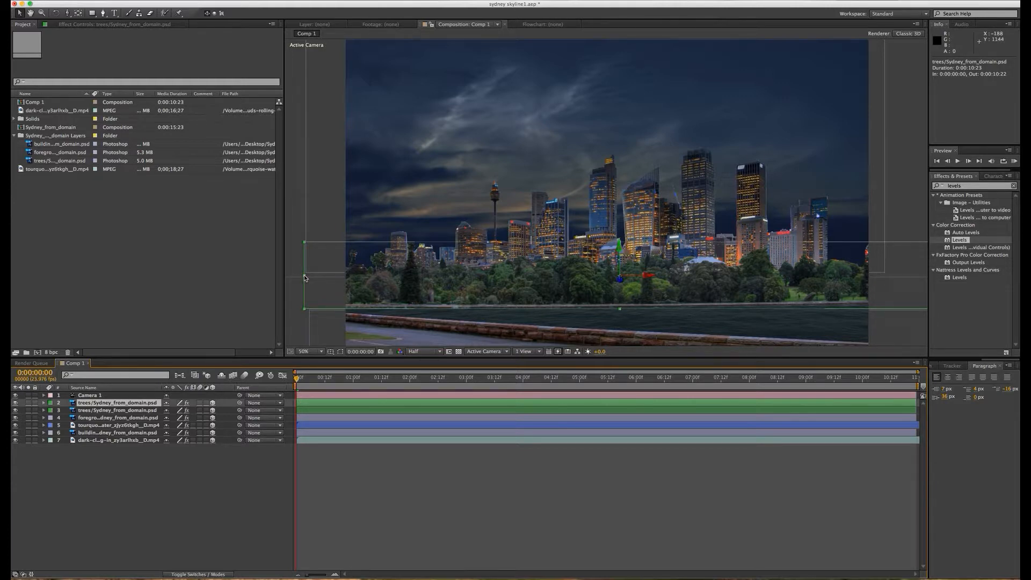
Step: Mirror the duplicate trees layer horizontally at about -58% width and position it at about X 1193, Y 1106
drag(304, 278, 872, 278)
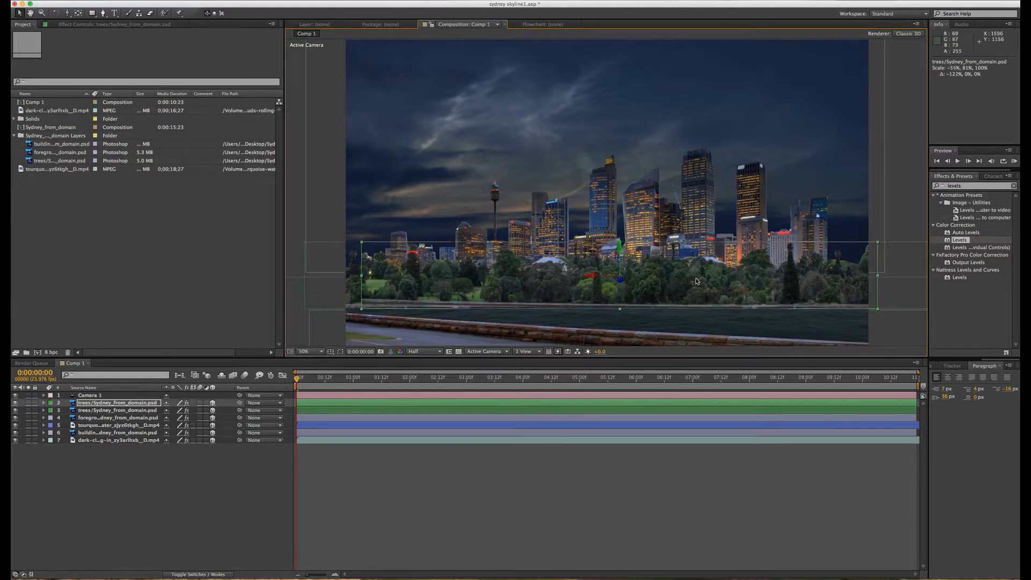
mouse_move(696, 278)
mouse_down()
mouse_move(678, 281)
mouse_move(690, 280)
mouse_up()
drag(419, 289, 415, 288)
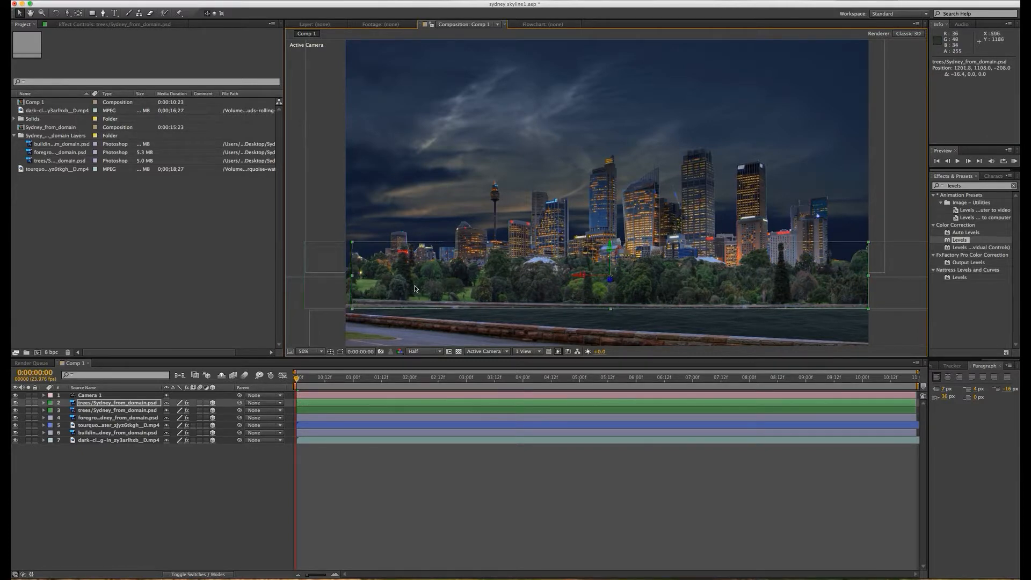
drag(352, 275, 339, 275)
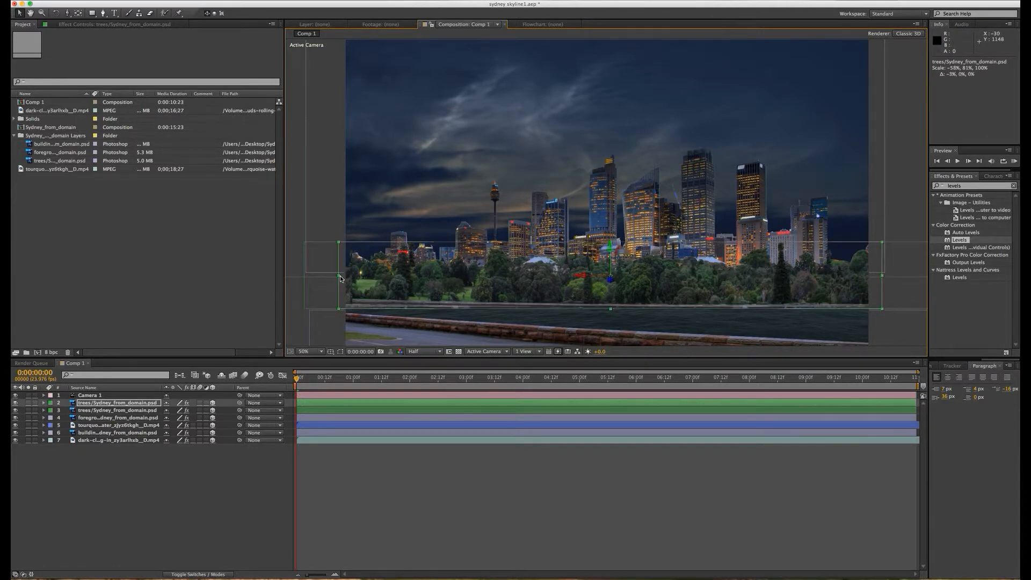
drag(529, 280, 527, 279)
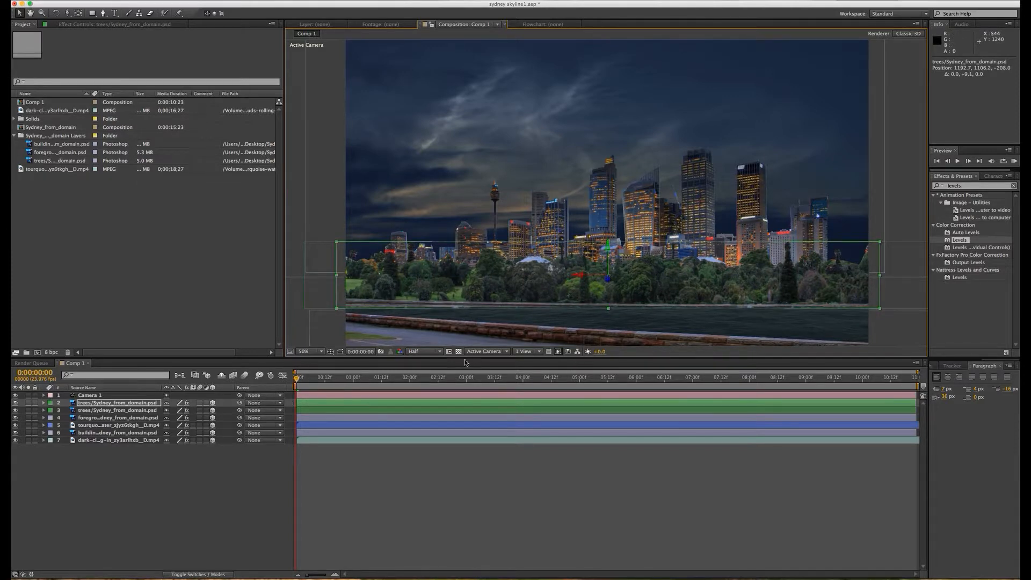
Step: Push the mirrored trees layer back to Z about -72 with a Top view beside the camera, and return to a single Active Camera view
click(540, 352)
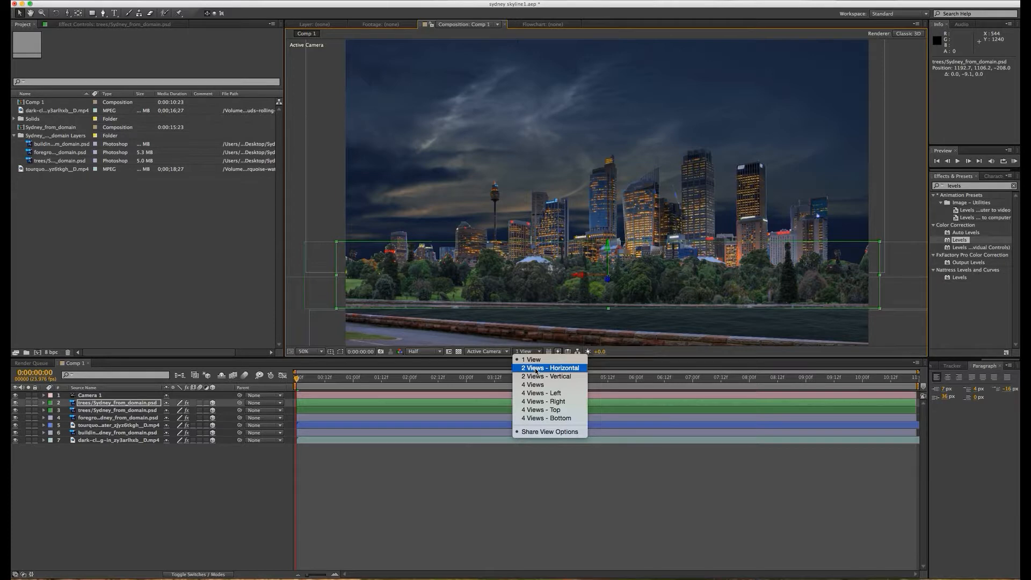
click(536, 370)
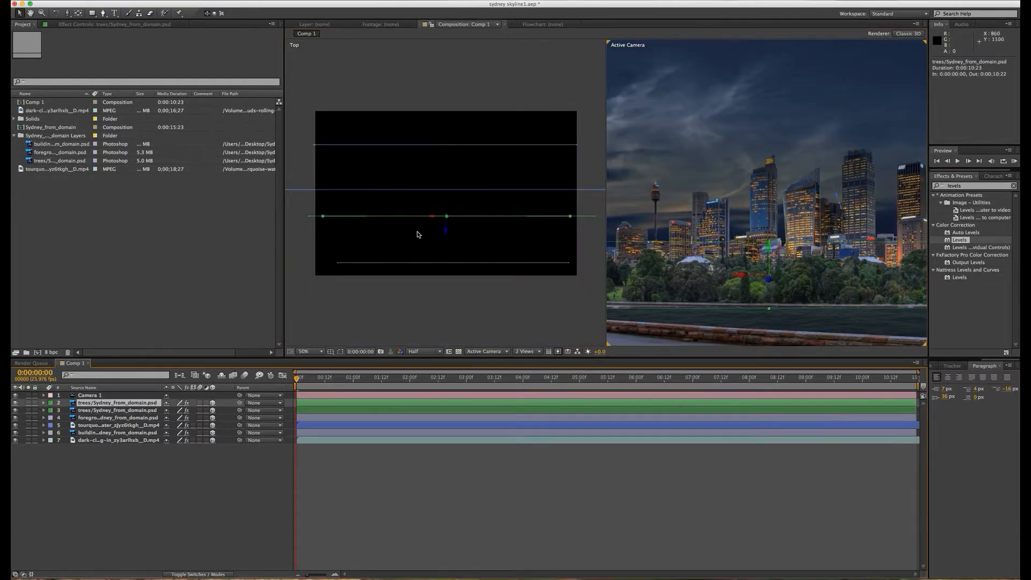
click(447, 230)
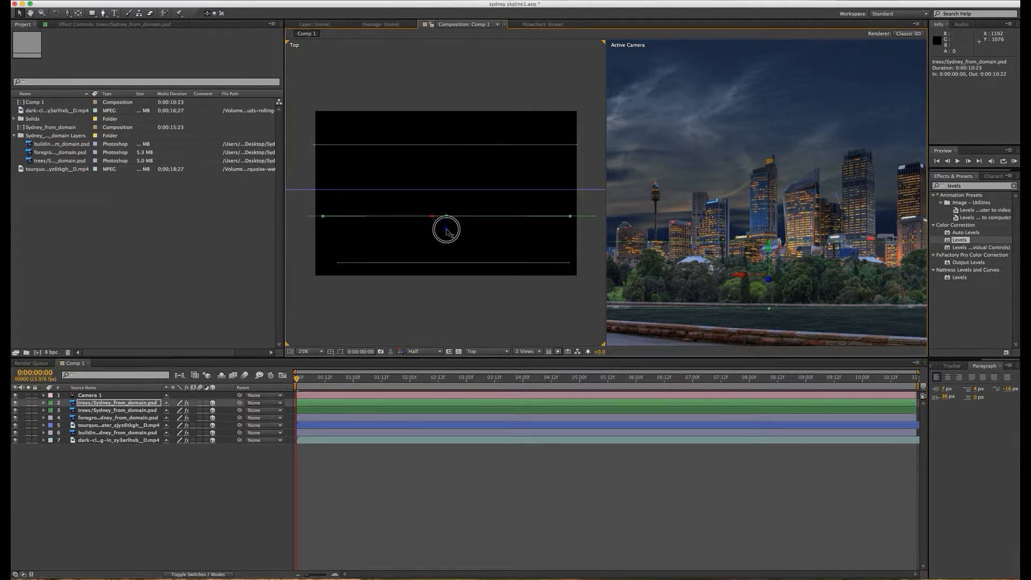
drag(447, 230, 447, 217)
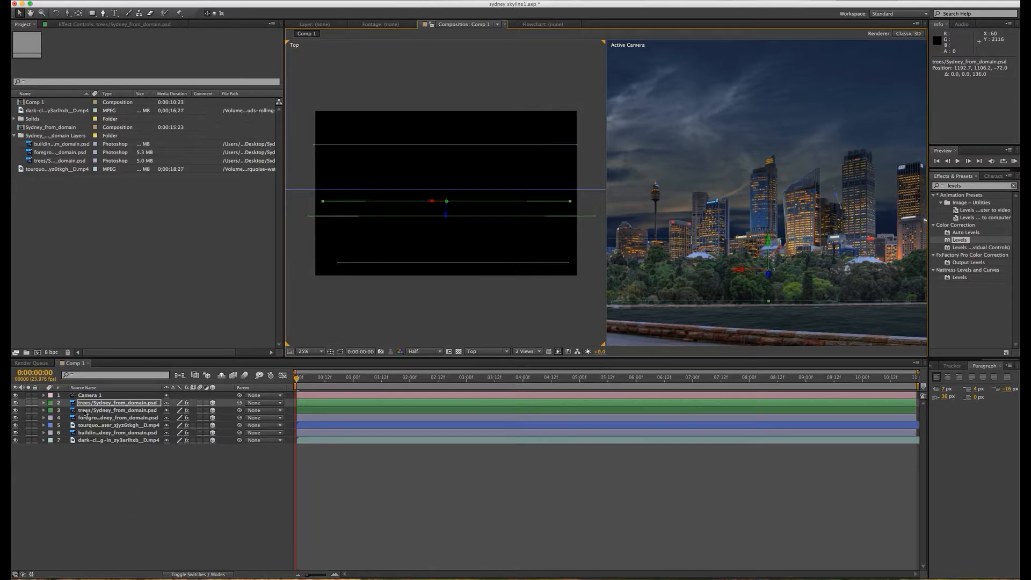
click(502, 352)
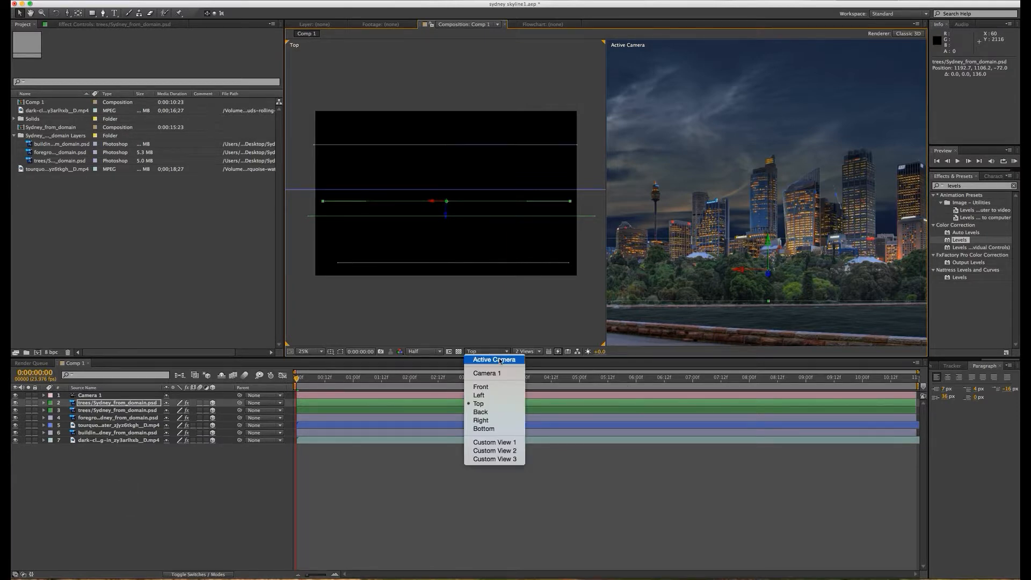
click(498, 360)
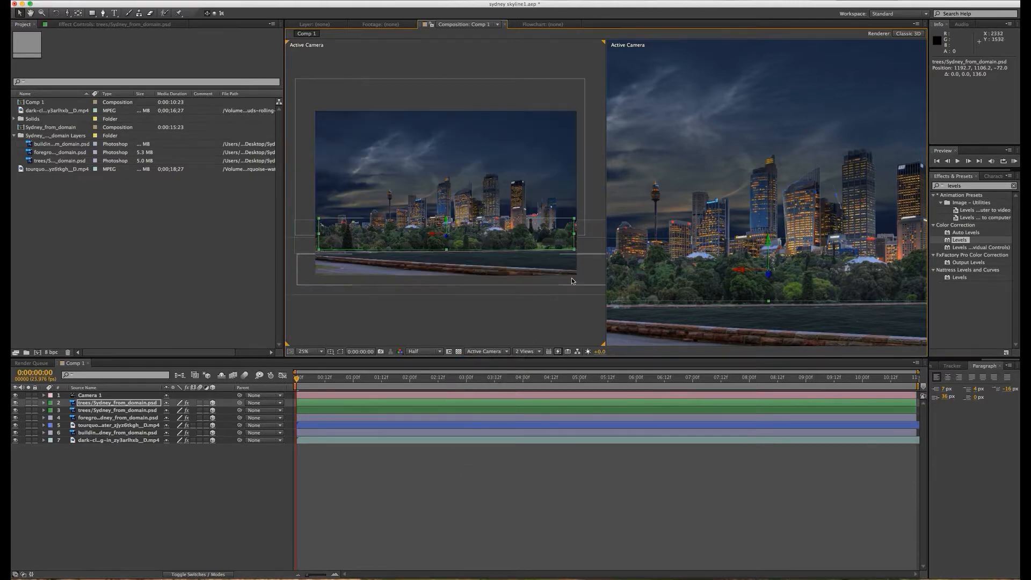
click(537, 352)
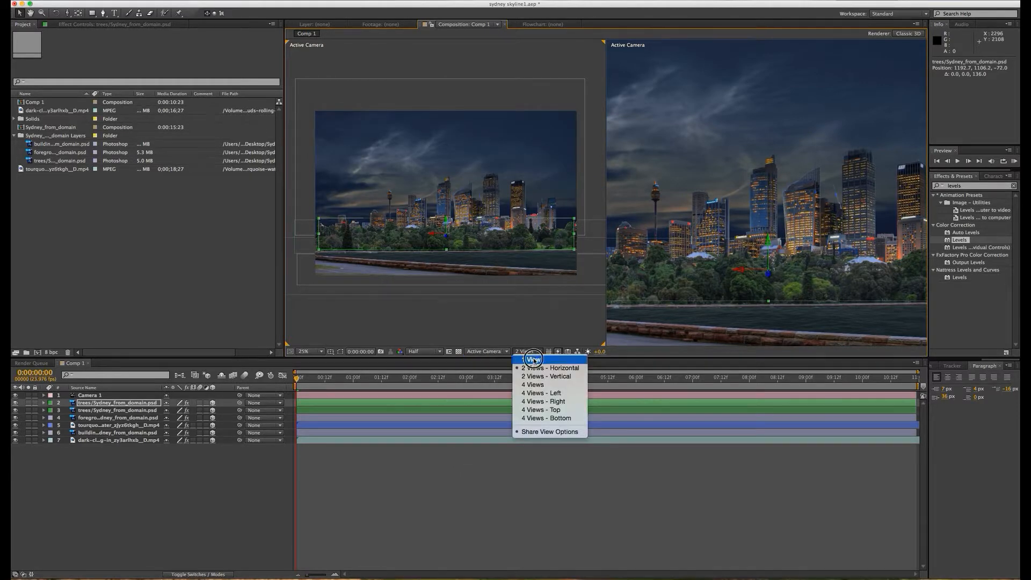
click(521, 365)
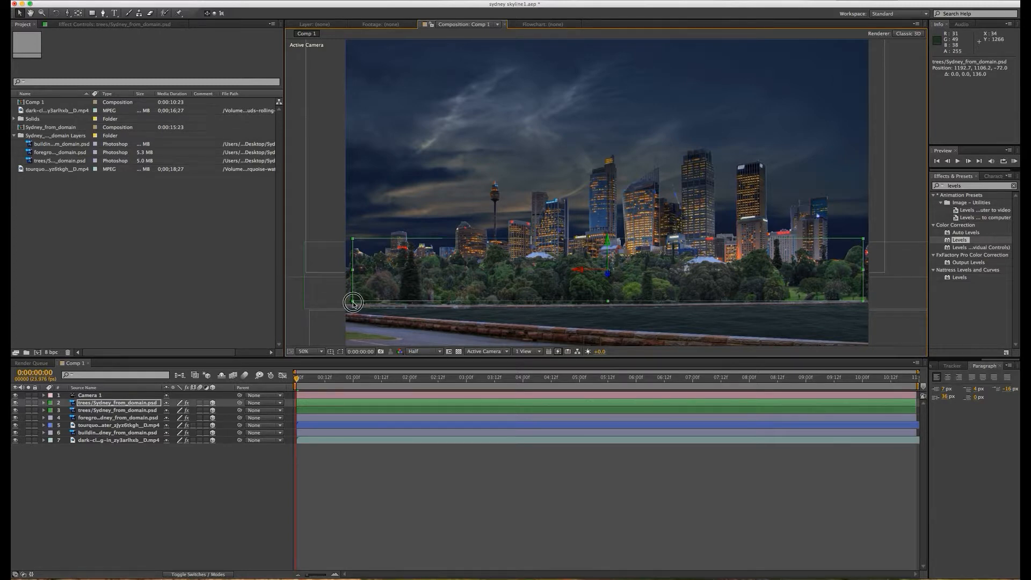
Step: Enlarge the mirrored trees layer slightly to overlap both frame edges and position it at about X 1197, Y 1106
drag(353, 301, 339, 310)
drag(489, 259, 490, 258)
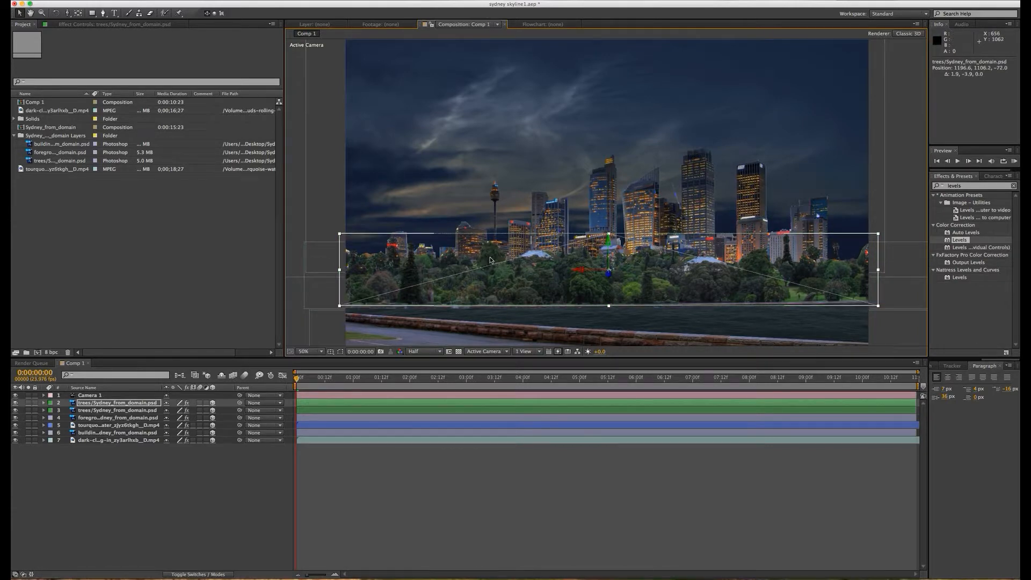
click(122, 524)
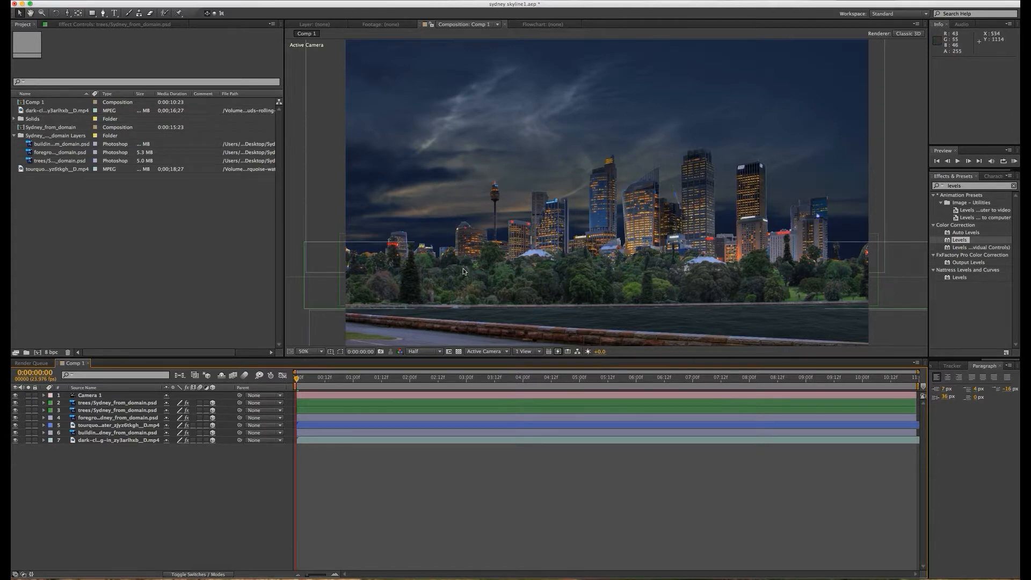
Step: Hide the building layer and examine the cut-out edges of the treetops against the sky
click(15, 434)
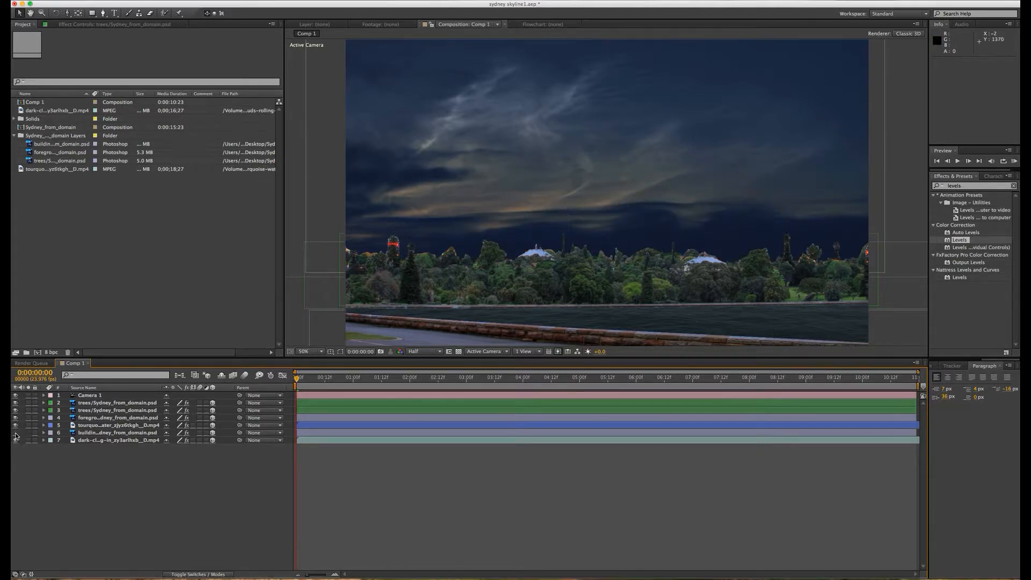
key(period)
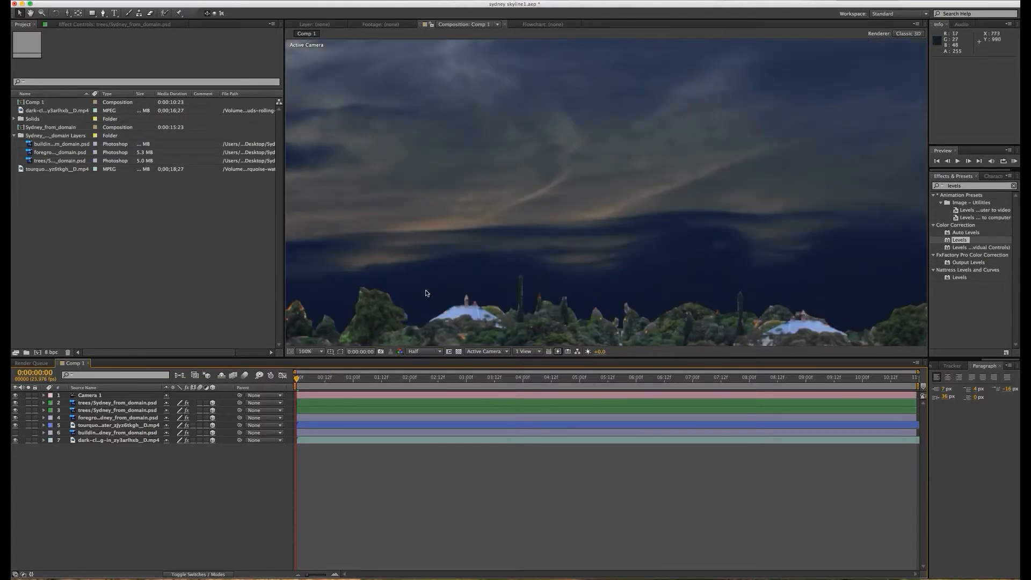
key(comma)
key(period)
key(comma)
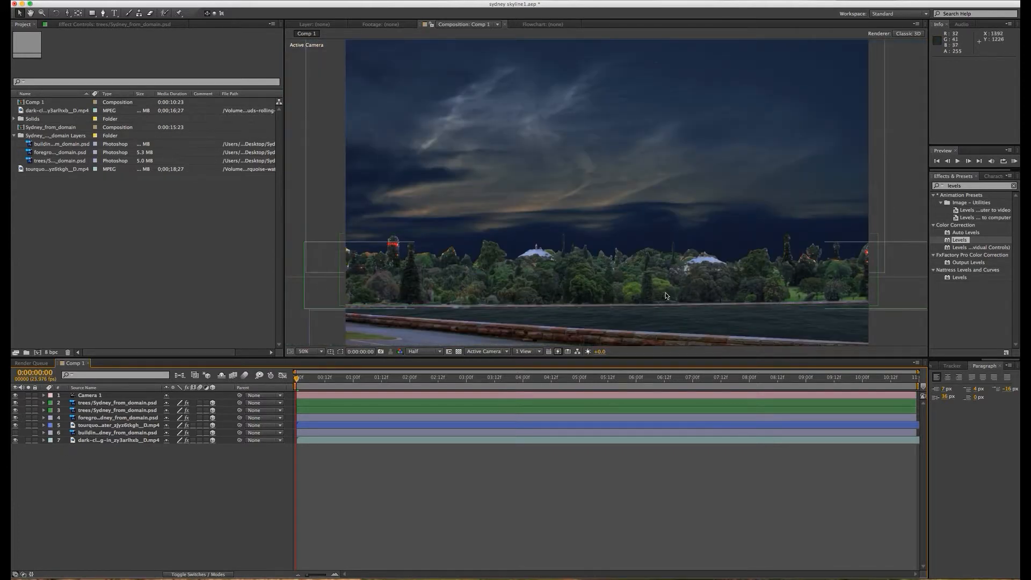
Step: Find the Roughen Edges effect and apply it to the original trees layer
click(958, 187)
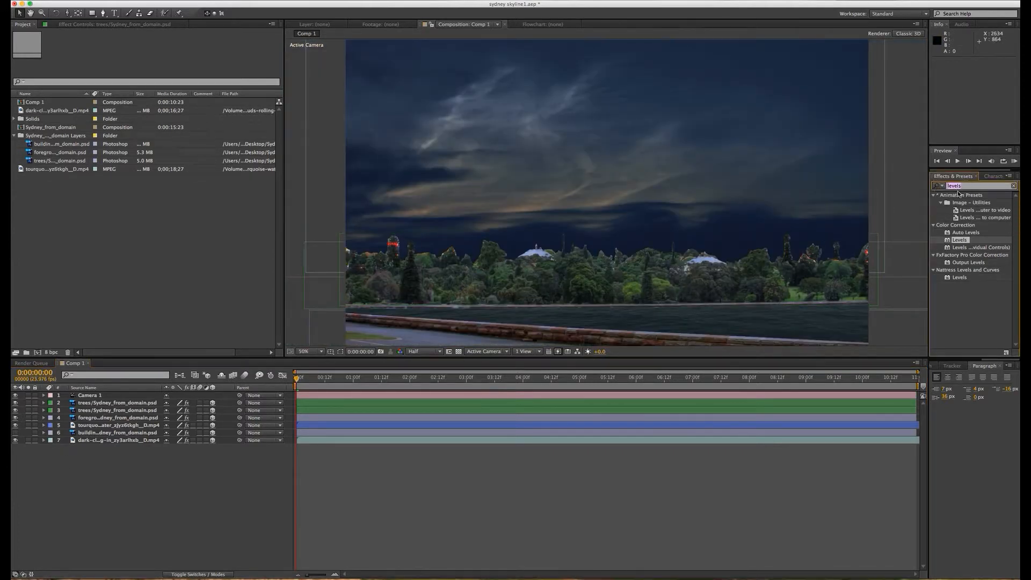
text(roughen)
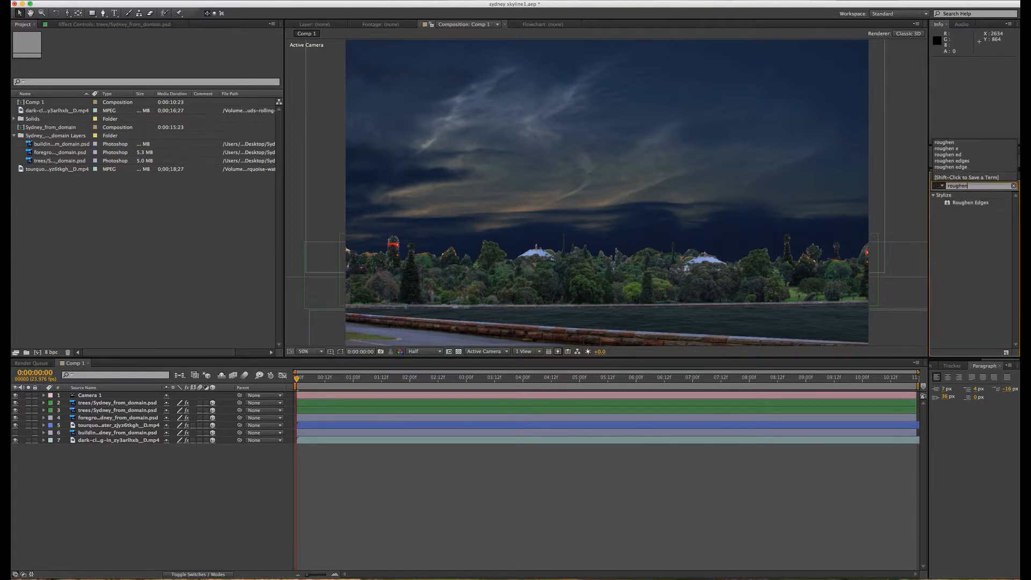
text( edges)
key(Return)
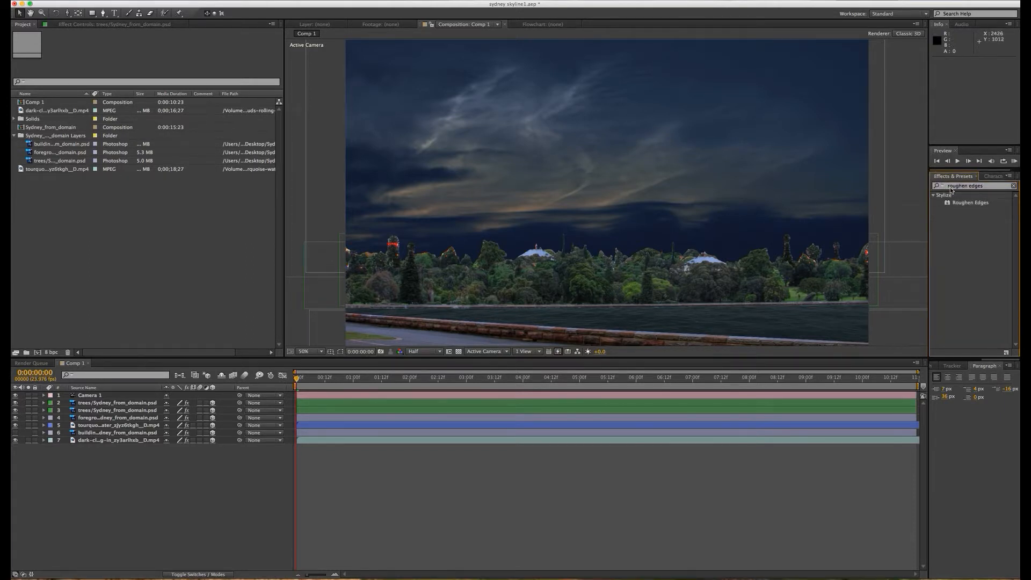
drag(957, 206, 97, 411)
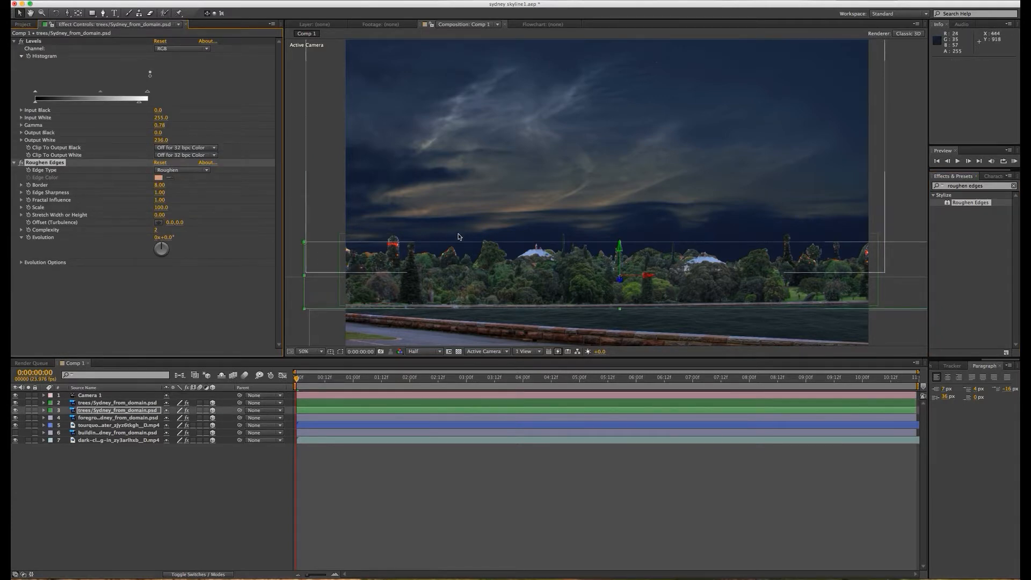
Step: Set the trees layer's Roughen Edges to the Spiky edge type with Border 14 and Edge Sharpness 1.07, checking the treetops up close
key(h)
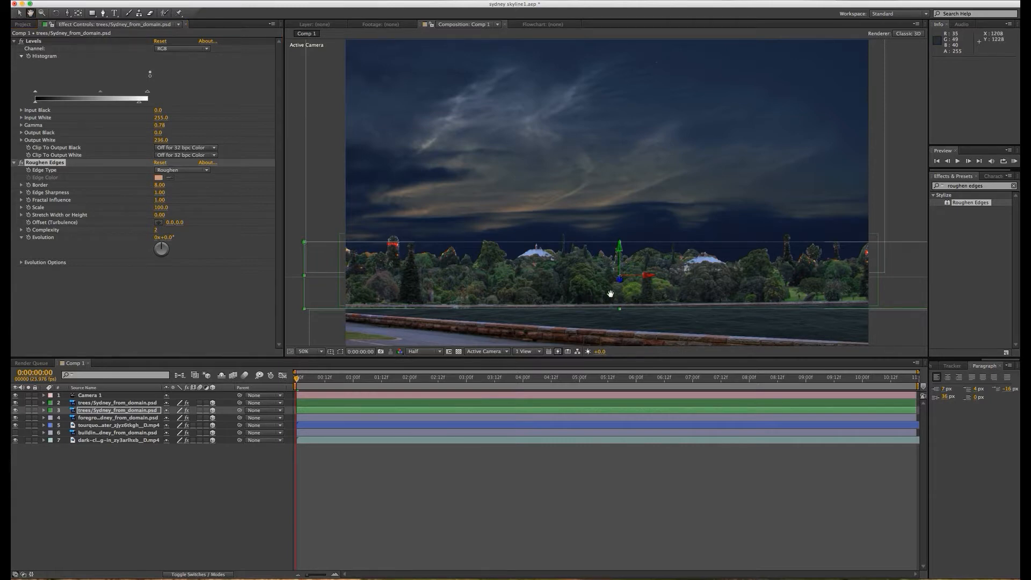
key(period)
key(period)
drag(589, 261, 586, 136)
drag(595, 305, 590, 209)
drag(578, 274, 577, 245)
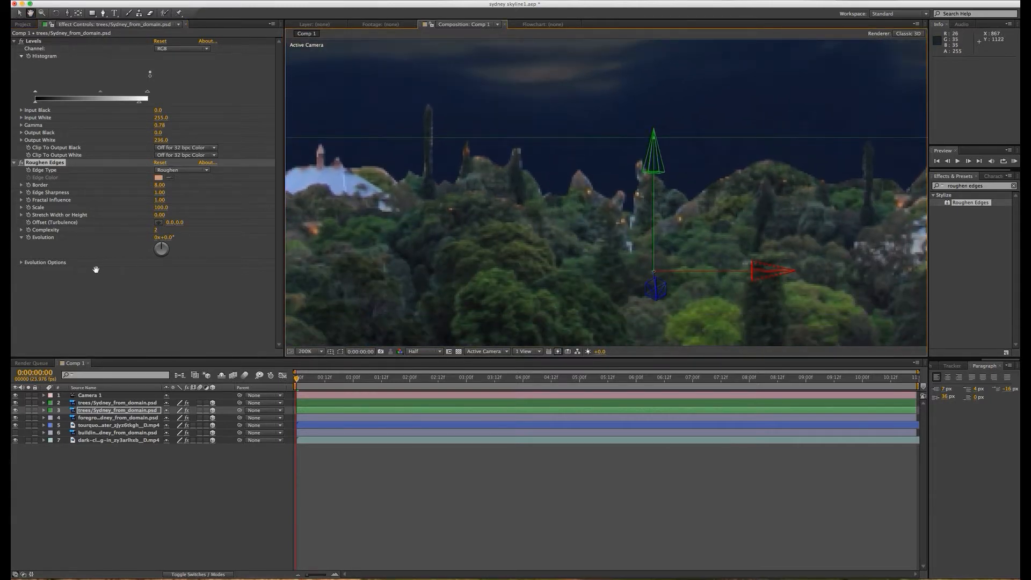
click(19, 13)
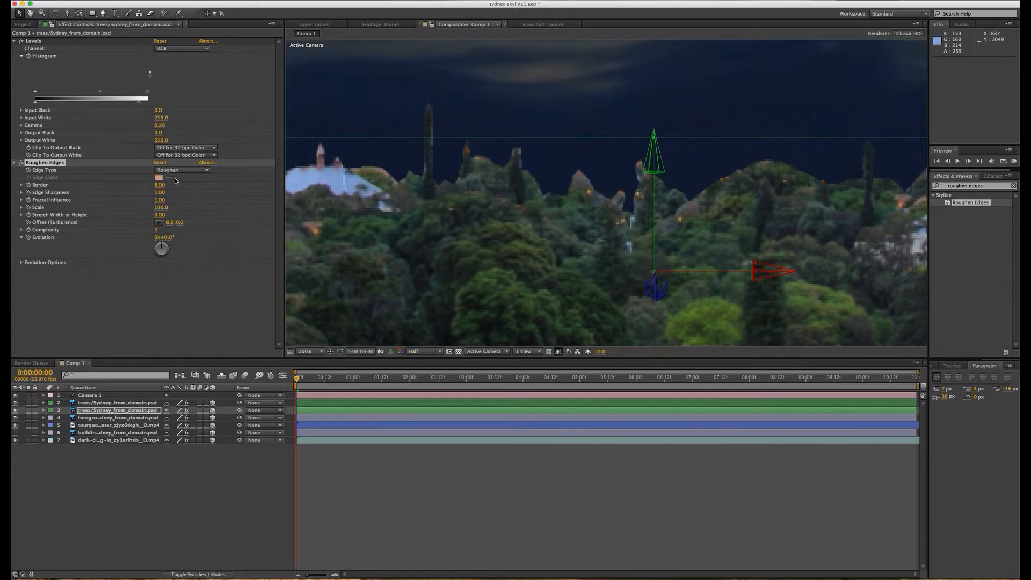
click(198, 169)
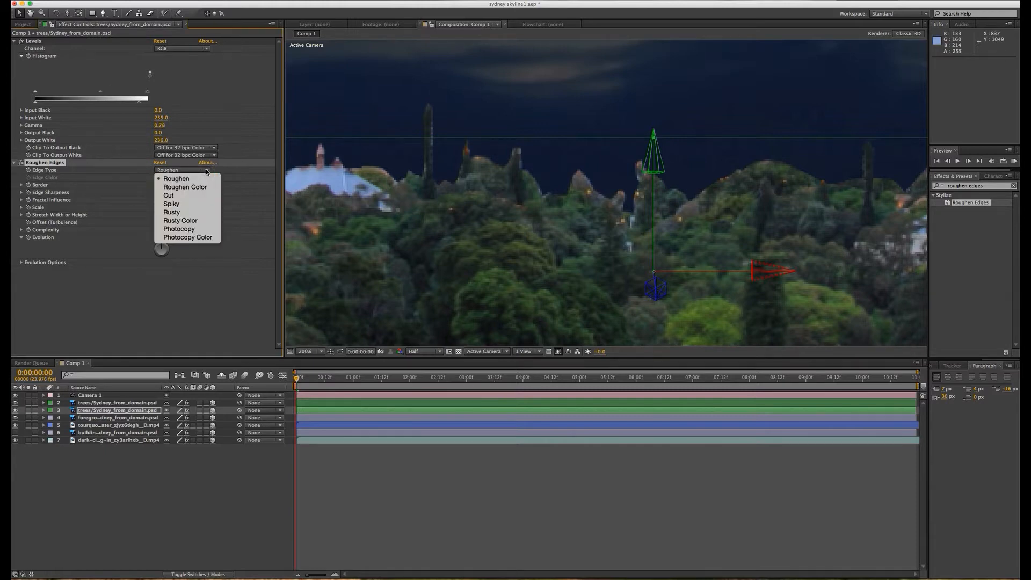
click(188, 204)
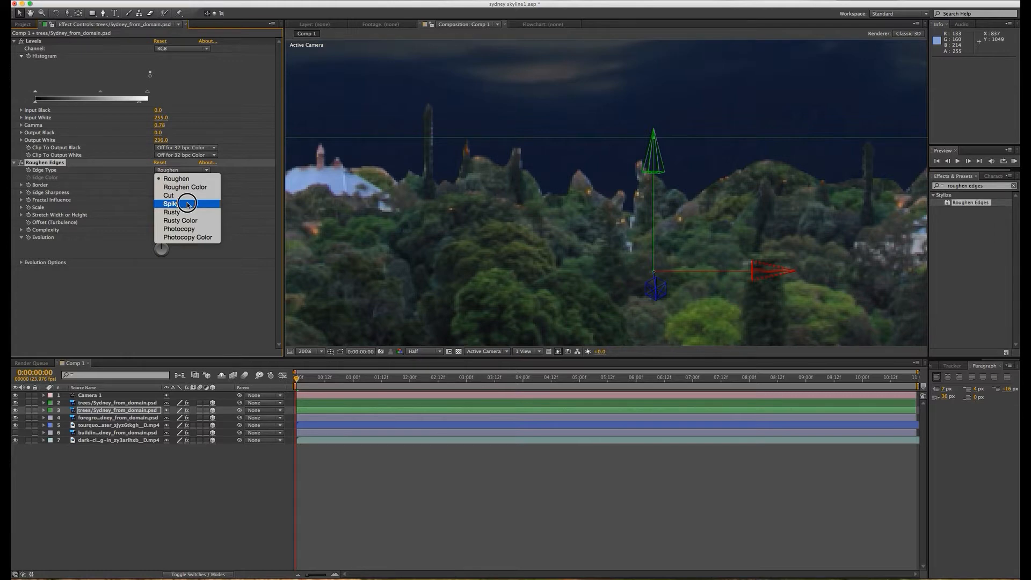
click(188, 204)
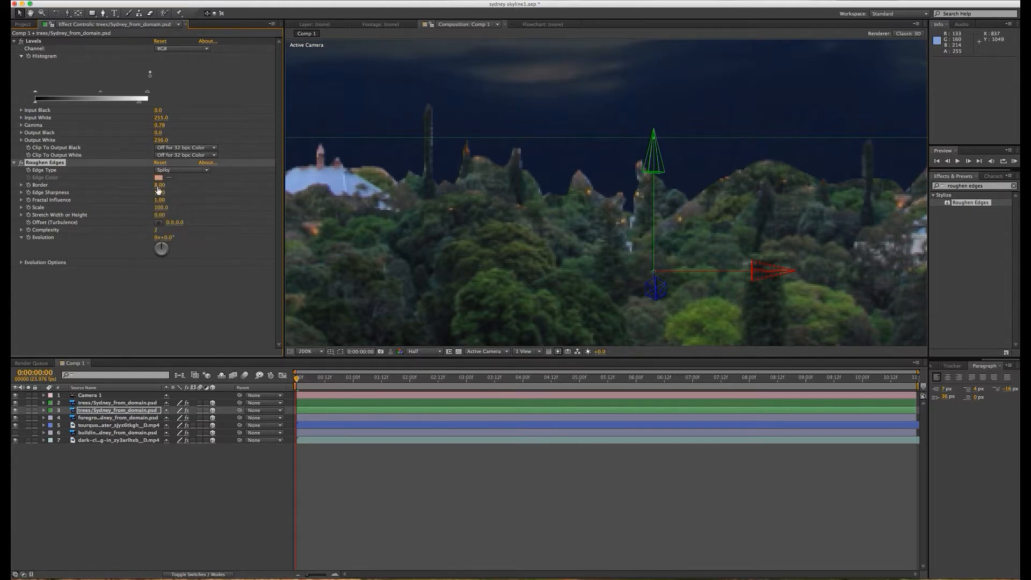
mouse_move(159, 189)
mouse_down()
mouse_move(170, 191)
mouse_move(161, 195)
mouse_up()
Step: Copy the Roughen Edges effect onto the mirrored trees layer and show the building layer again
click(94, 403)
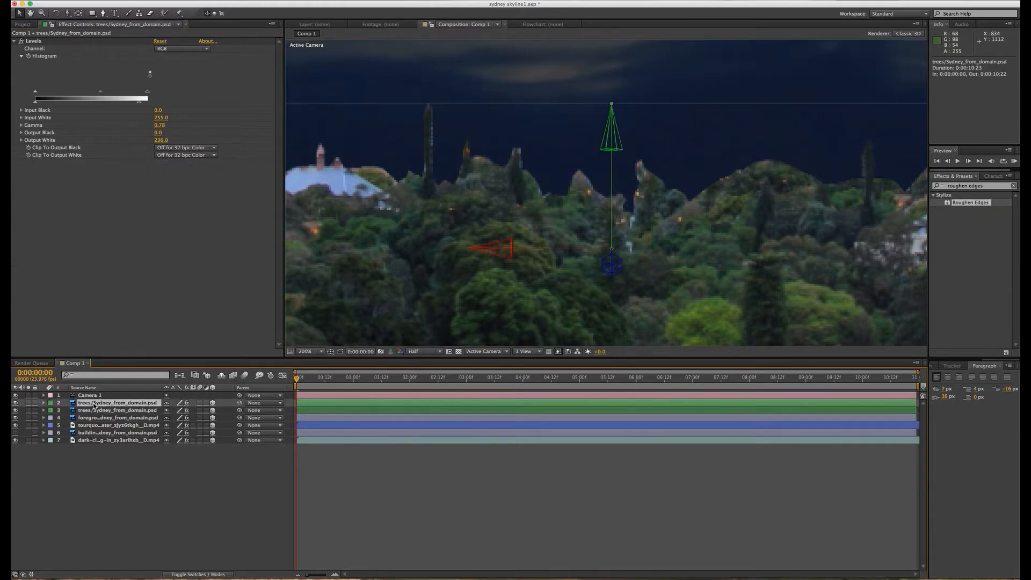
key(super+v)
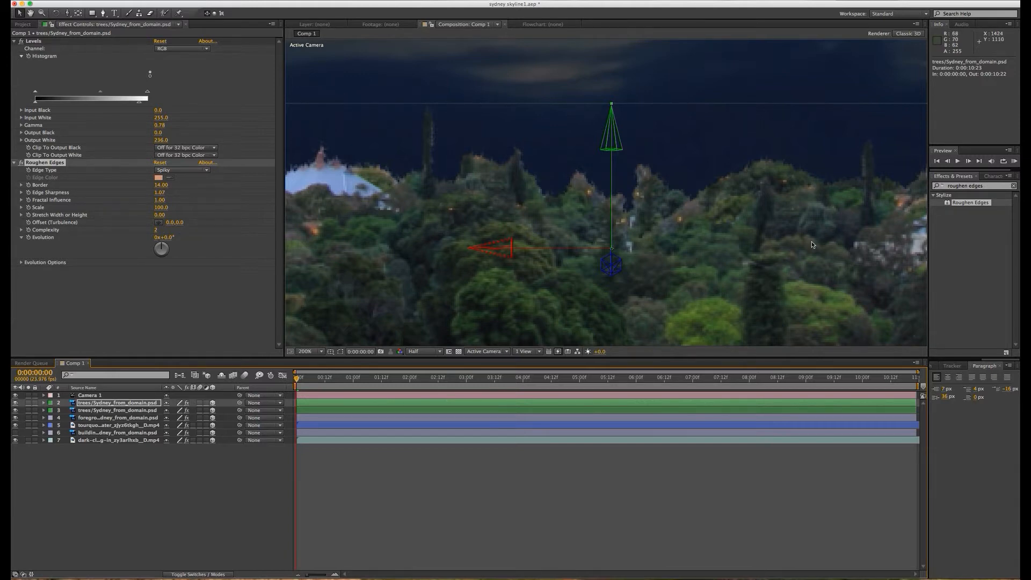
key(comma)
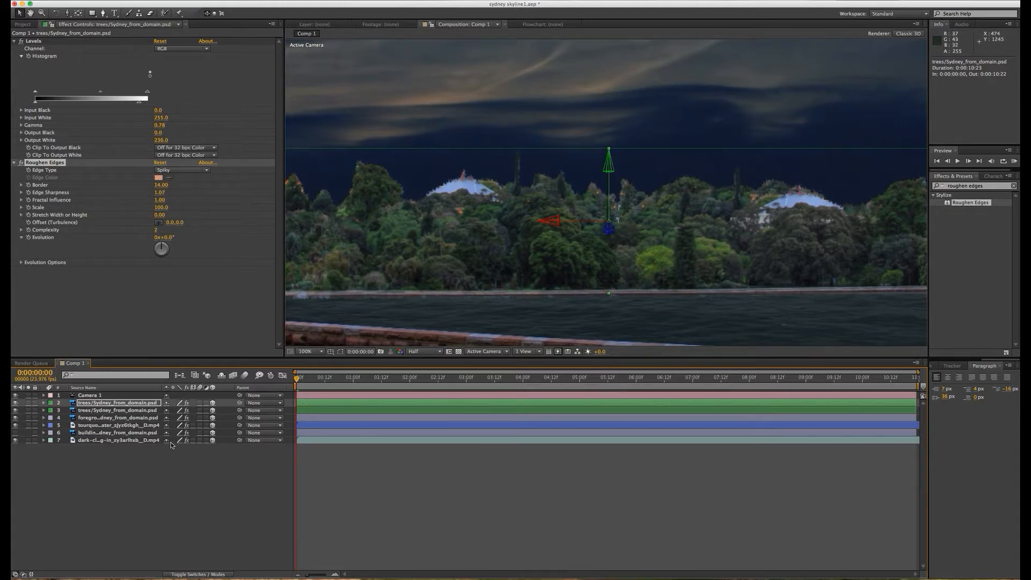
click(16, 433)
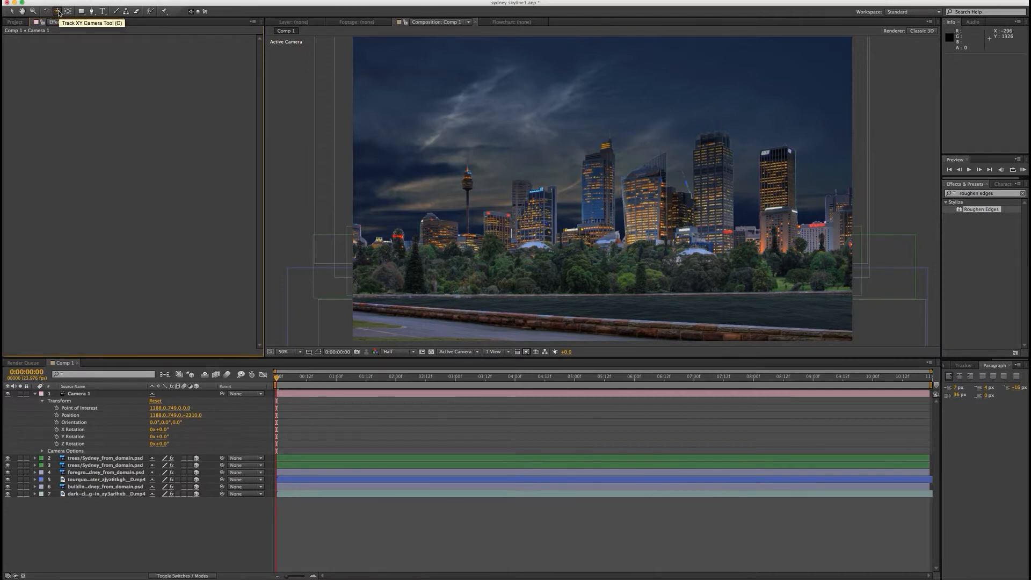
Step: Try moving Camera 1 around the scene with the Unified Camera tool and reset its transform
drag(58, 12, 110, 13)
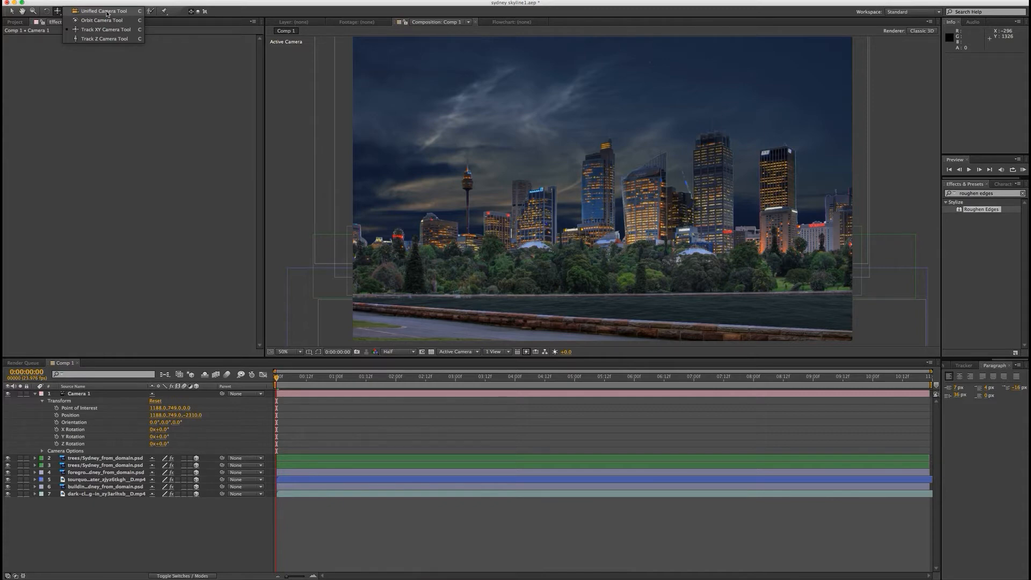
drag(109, 12, 107, 13)
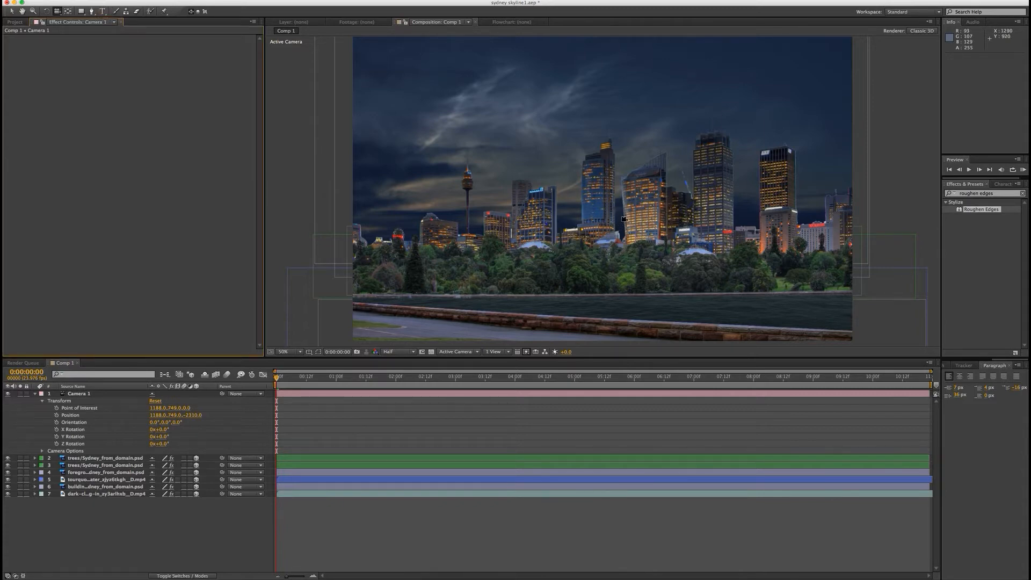
mouse_move(624, 220)
mouse_down()
mouse_move(612, 214)
mouse_move(634, 215)
mouse_up()
drag(634, 215, 667, 216)
drag(574, 223, 442, 280)
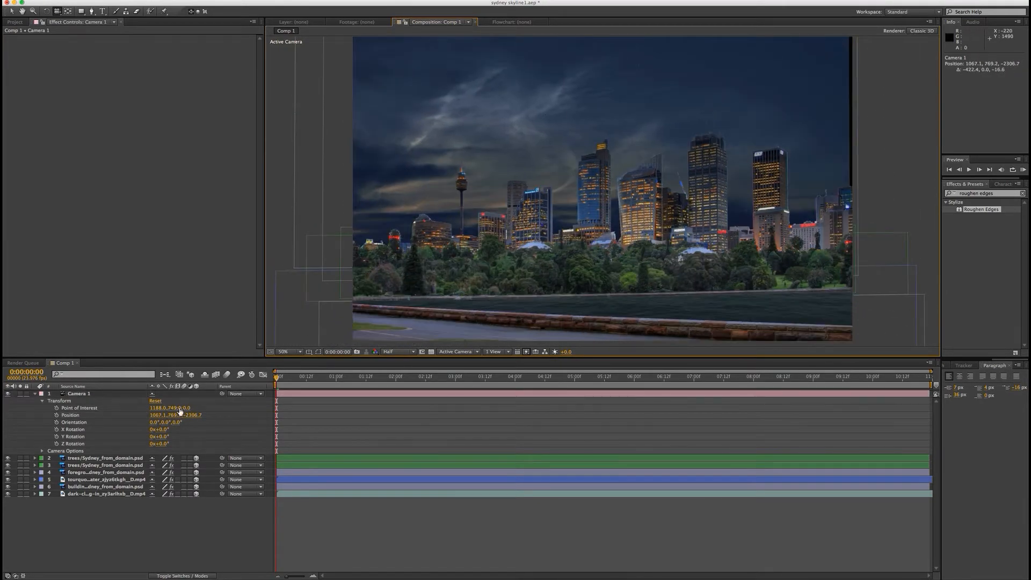
click(154, 401)
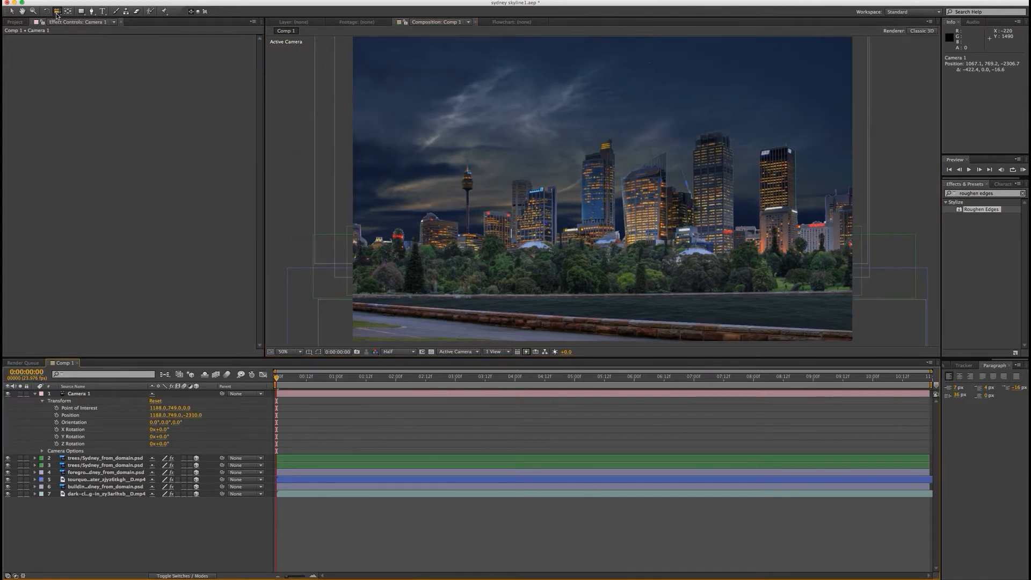
Step: Try swinging Camera 1 around the layers with the Orbit Camera tool and reset its transform
drag(60, 15, 87, 22)
drag(702, 216, 633, 212)
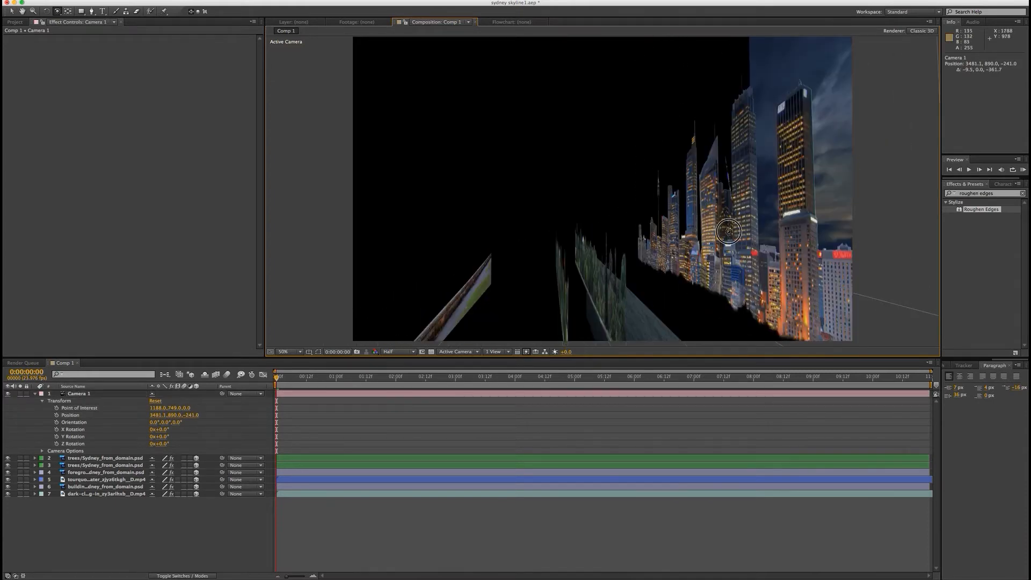
drag(729, 231, 722, 231)
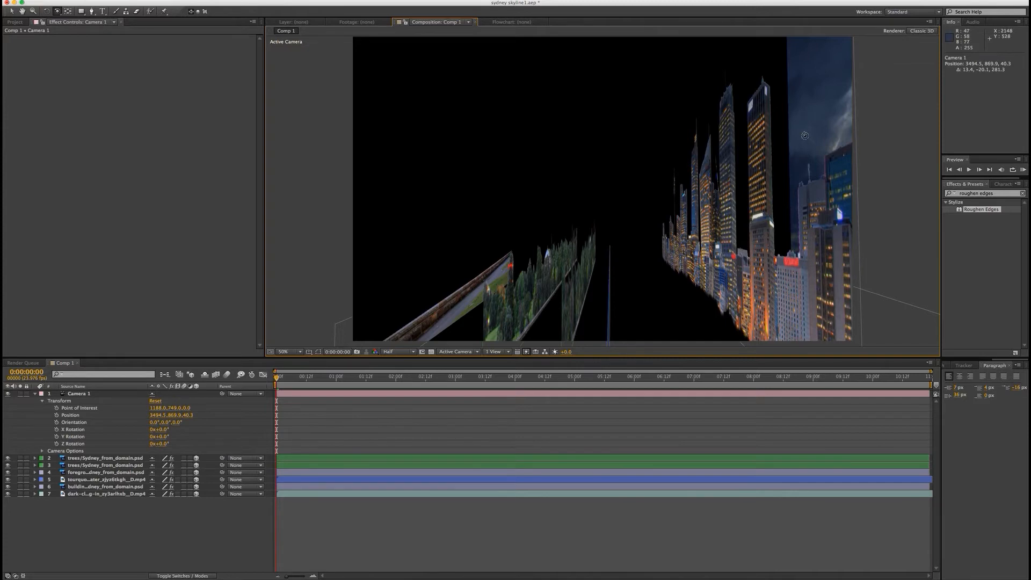
drag(799, 244, 627, 205)
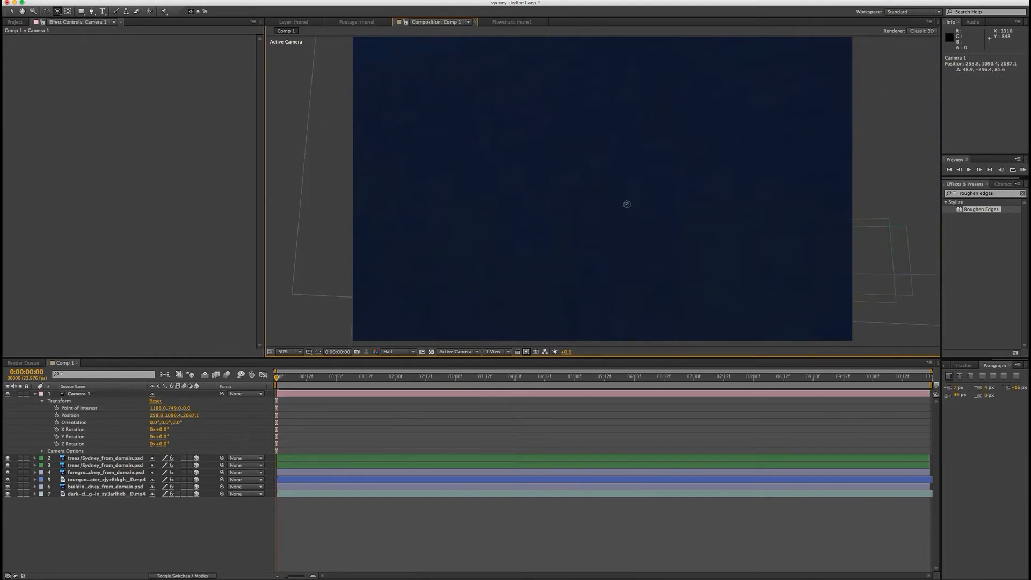
click(154, 402)
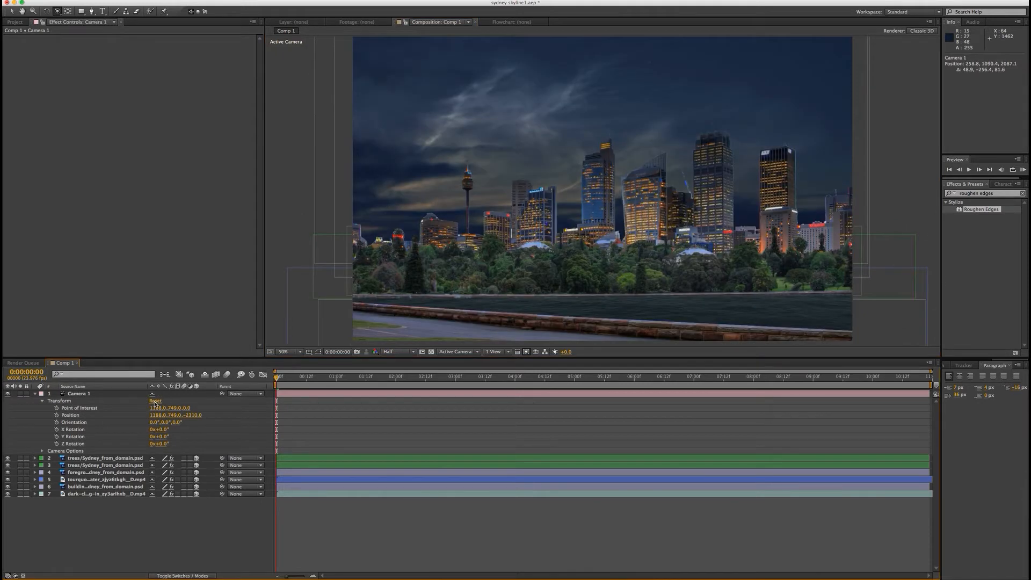
Step: Try shifting Camera 1 sideways and vertically with the Track XY Camera tool and reset its transform
drag(58, 12, 87, 33)
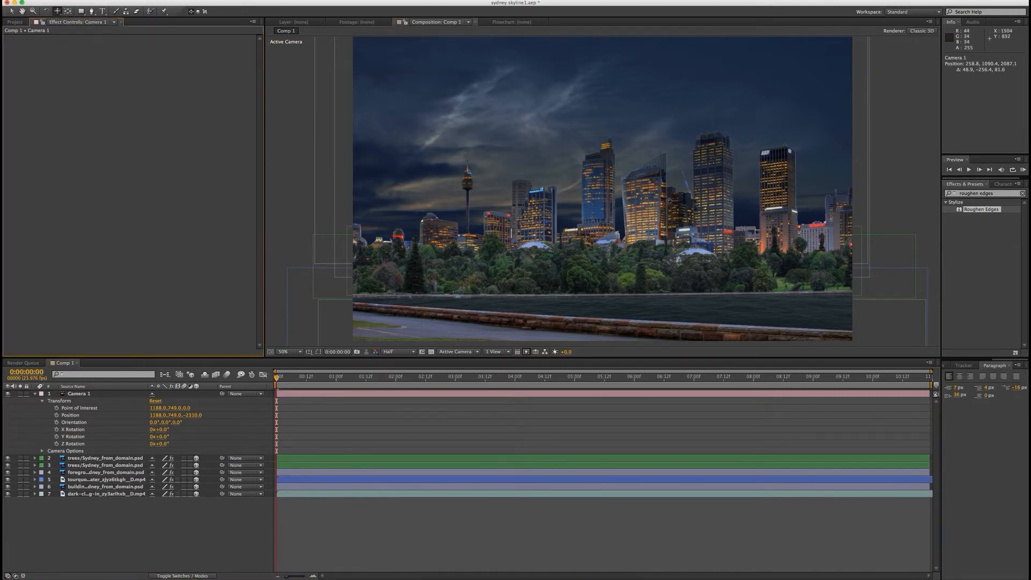
mouse_move(714, 202)
mouse_down()
mouse_move(613, 199)
mouse_move(746, 199)
mouse_up()
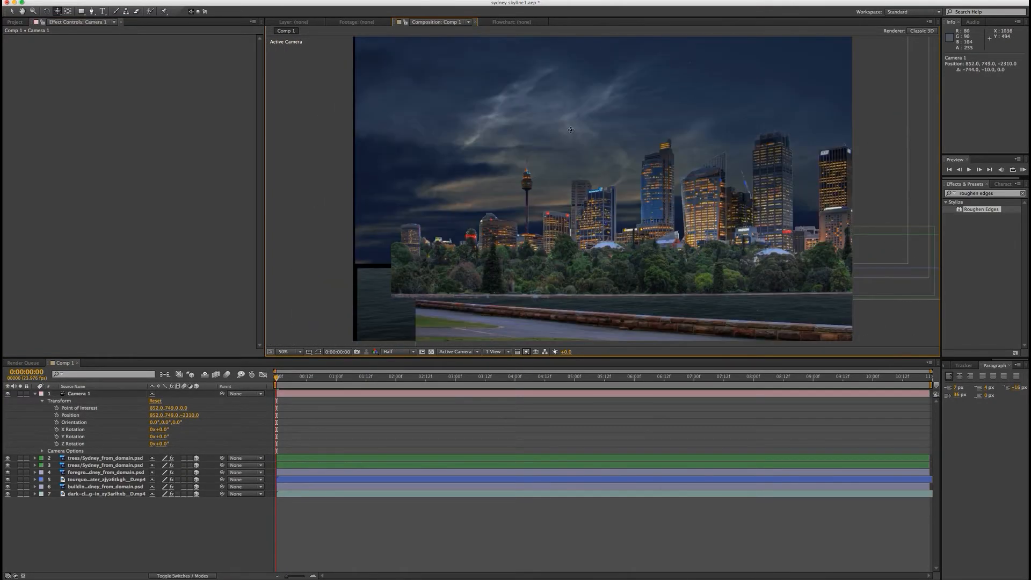
drag(571, 132, 571, 103)
mouse_move(579, 240)
mouse_down()
mouse_move(577, 165)
mouse_move(564, 249)
mouse_up()
drag(744, 175, 540, 186)
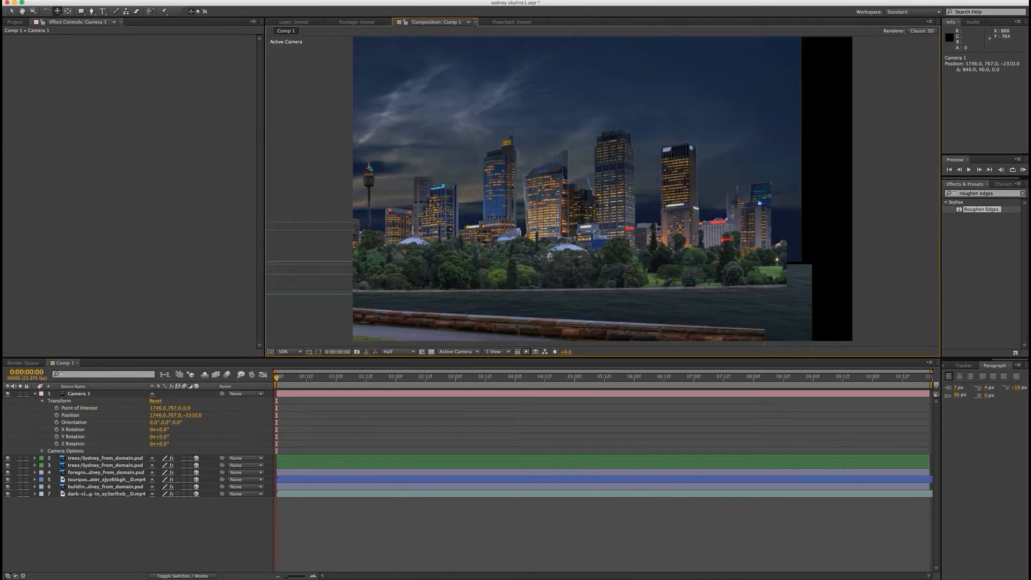
click(155, 401)
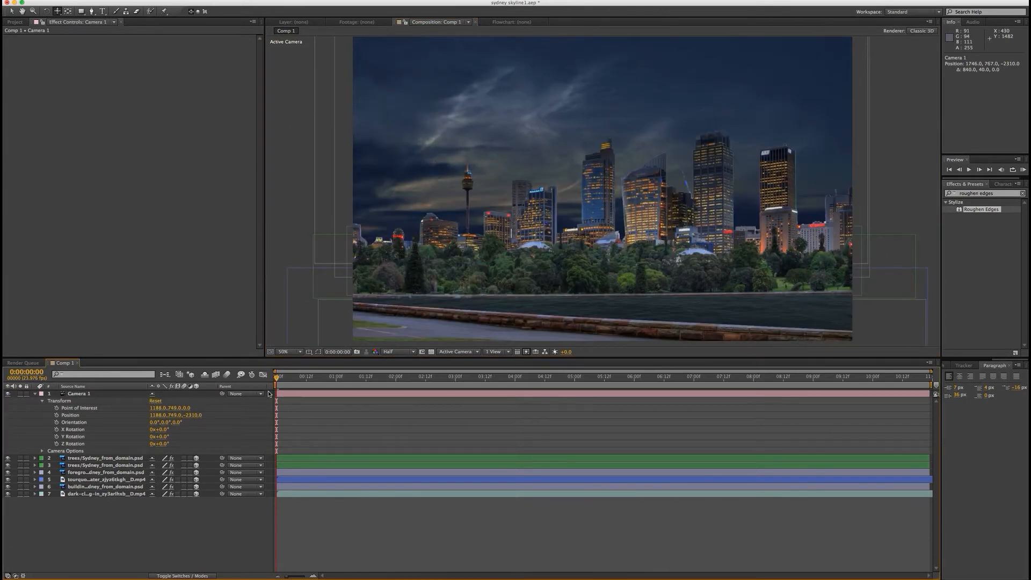
Step: Choose the Track Z Camera tool and start keyframing Camera 1's Point of Interest and Position at 0:00:00:23
click(58, 11)
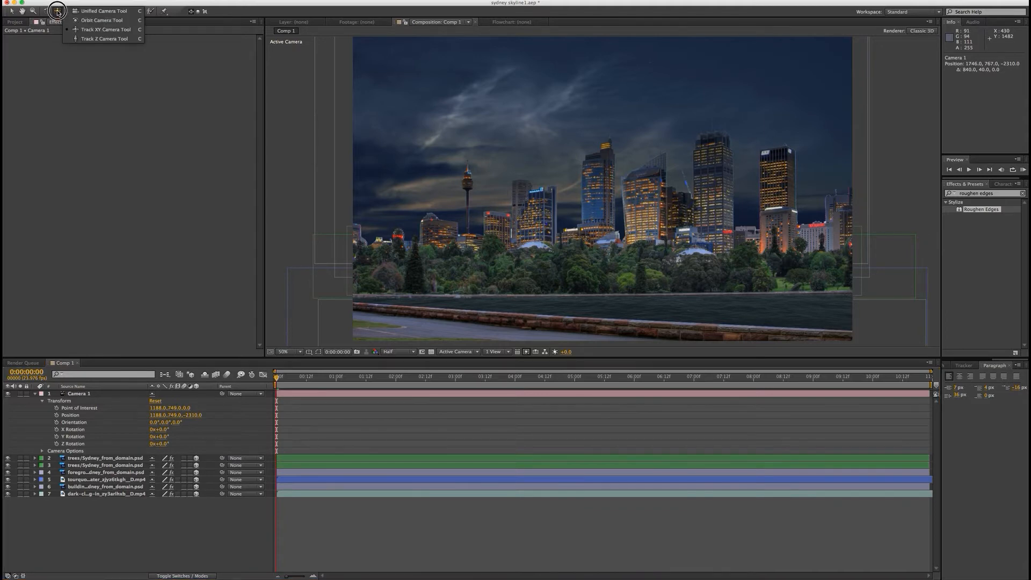
click(108, 40)
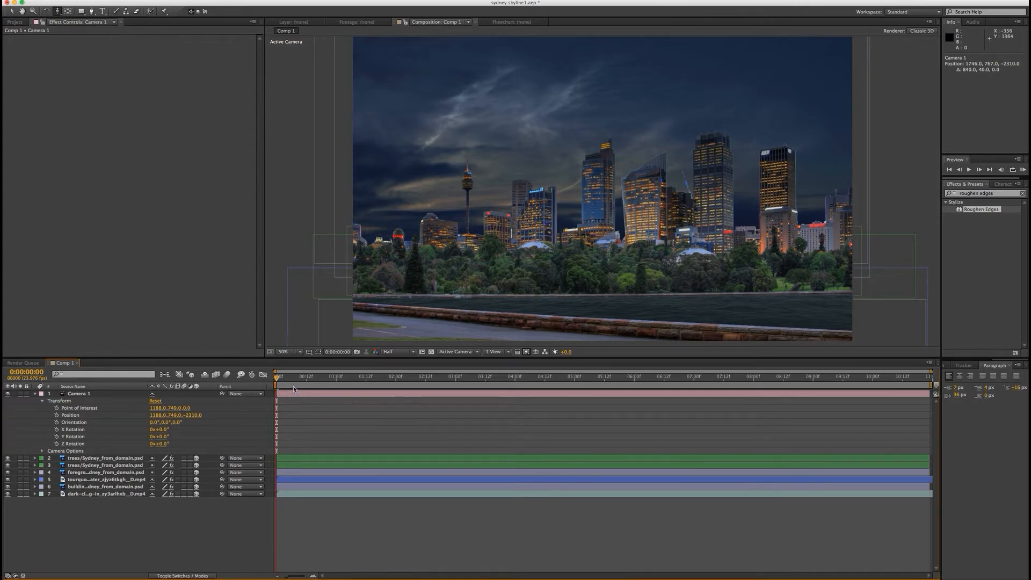
drag(279, 380, 336, 383)
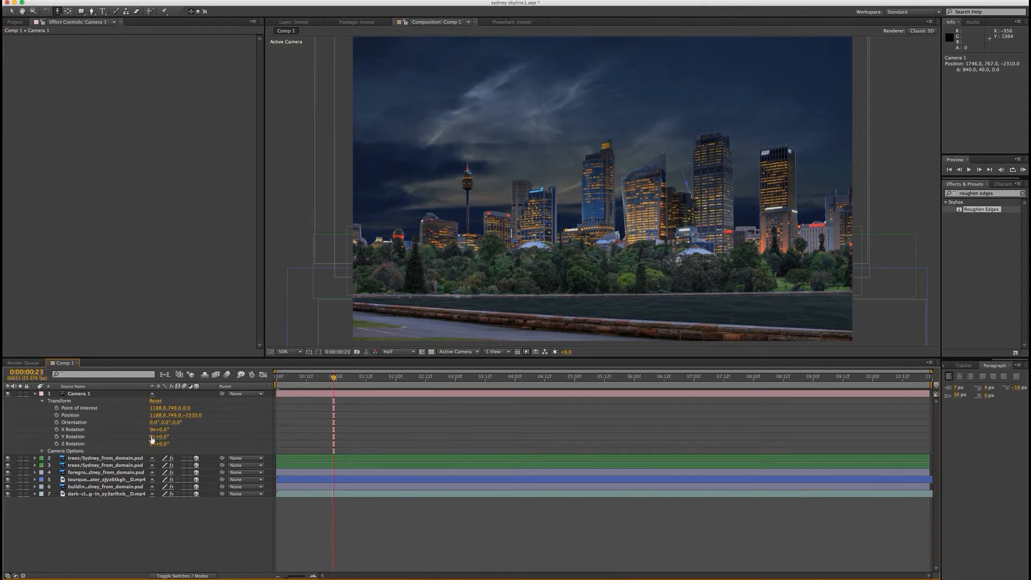
click(57, 408)
click(57, 415)
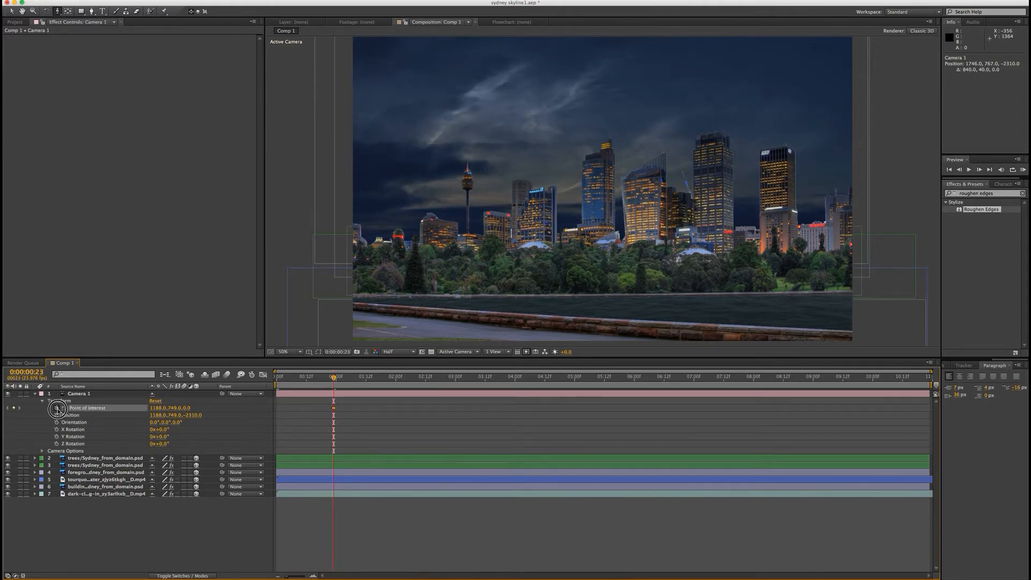
Step: Start keyframing Camera 1's Orientation, X Rotation, Y Rotation and Z Rotation at 0:00:00:23
click(56, 423)
click(56, 430)
click(57, 437)
click(57, 444)
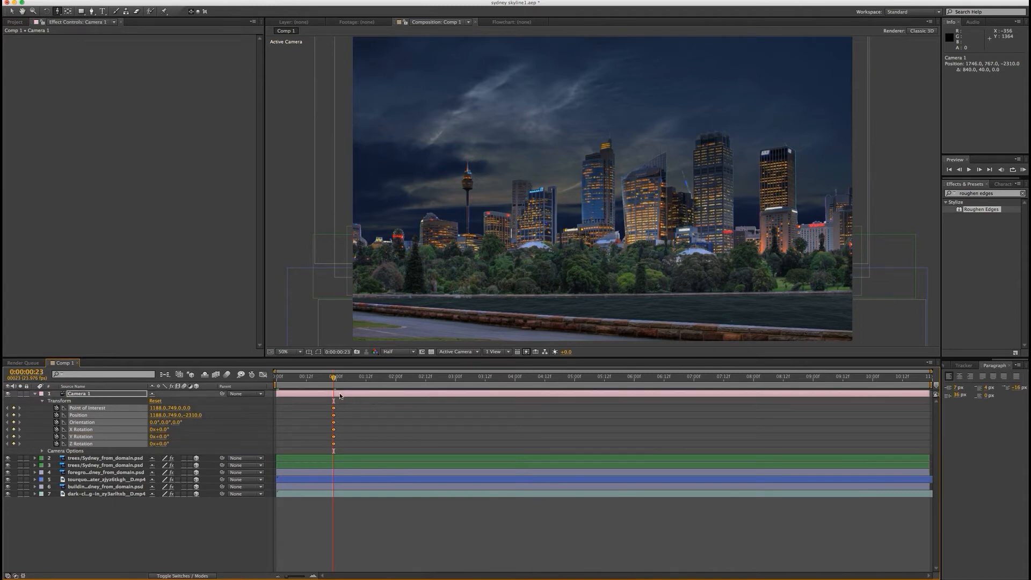
Step: At 0:00:10:00, push Camera 1 in over the trees toward the buildings to a Position of 1188.0, 749.0, -1178.3
click(334, 378)
drag(334, 378, 874, 386)
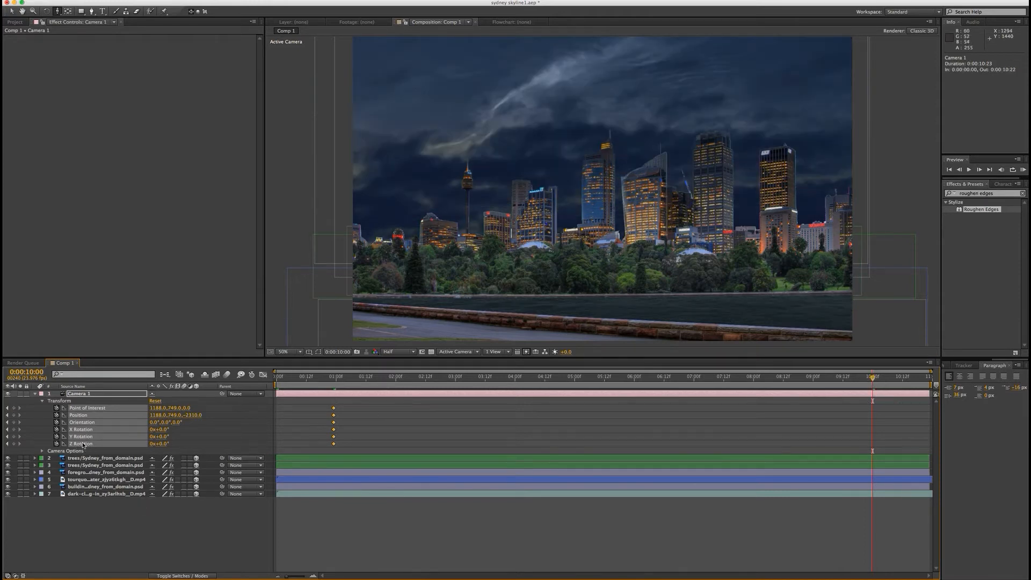
click(610, 235)
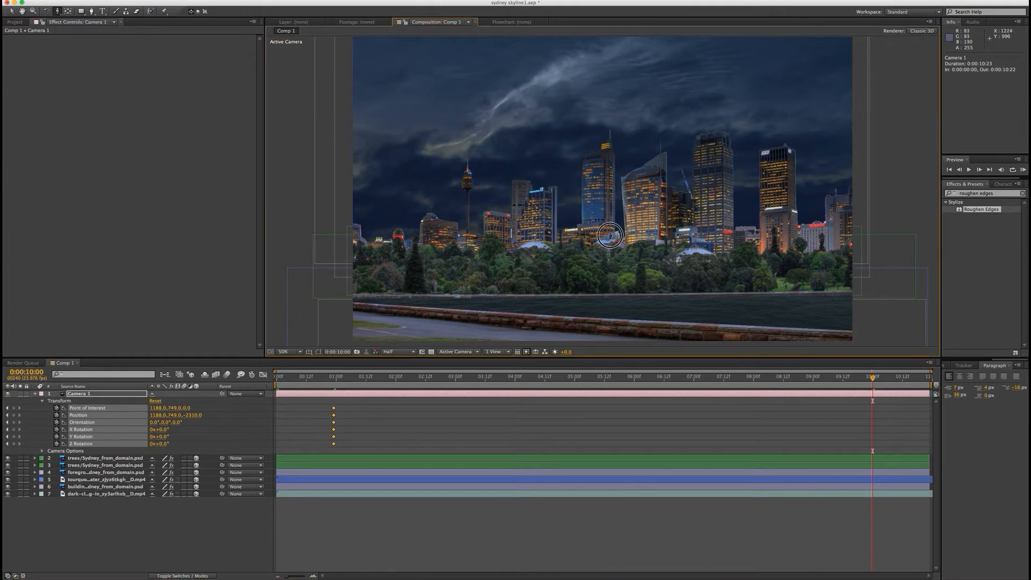
drag(610, 235, 614, 194)
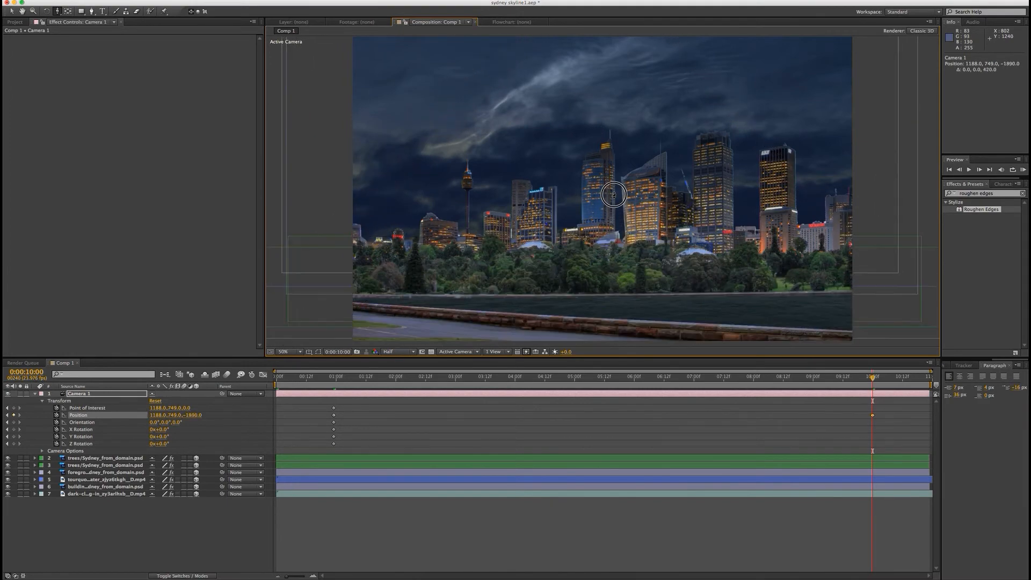
drag(609, 263, 611, 224)
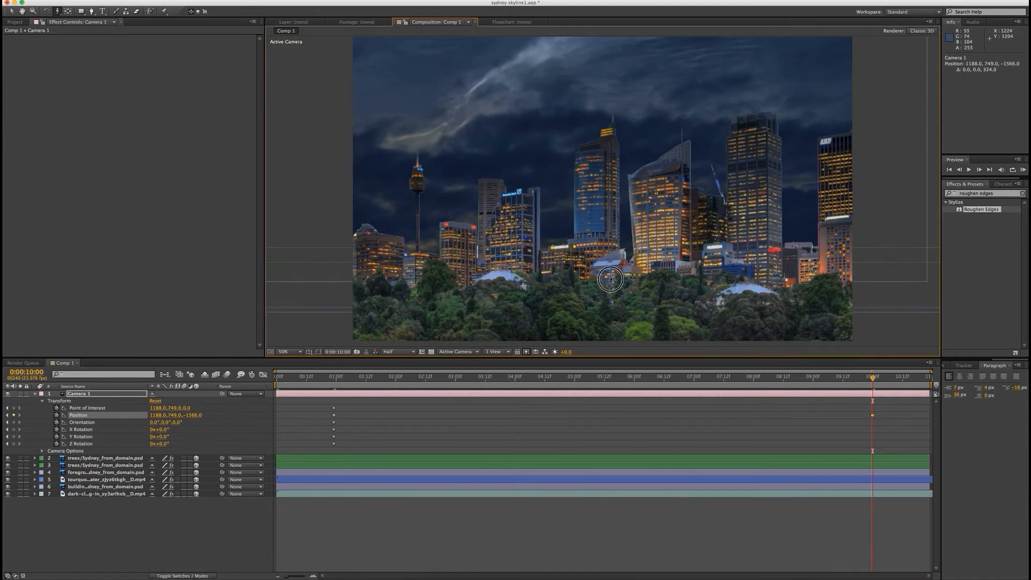
mouse_move(611, 279)
mouse_down()
mouse_move(611, 257)
mouse_move(612, 278)
mouse_move(611, 270)
mouse_up()
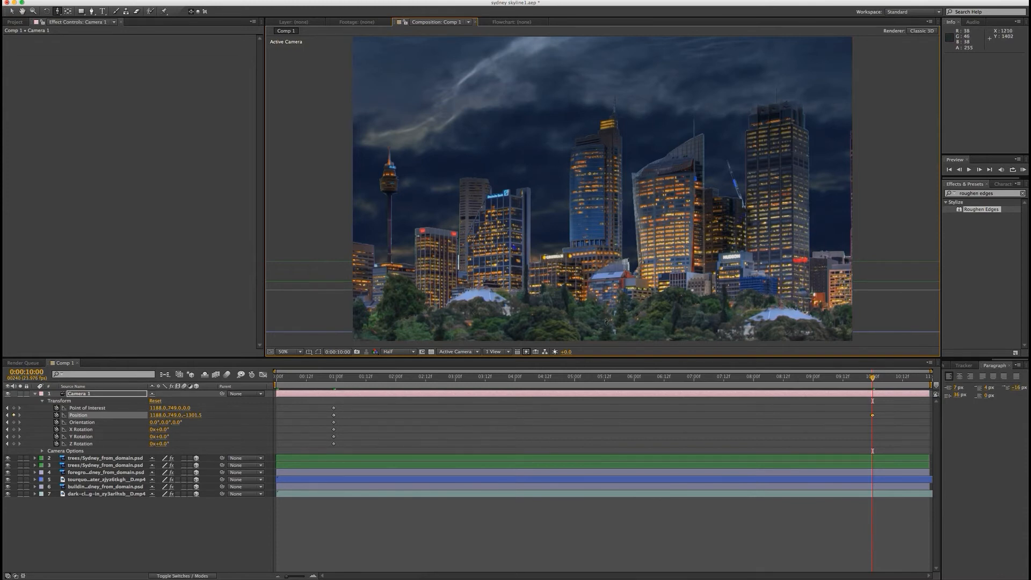
mouse_move(606, 320)
mouse_down()
mouse_move(607, 304)
mouse_move(591, 316)
mouse_up()
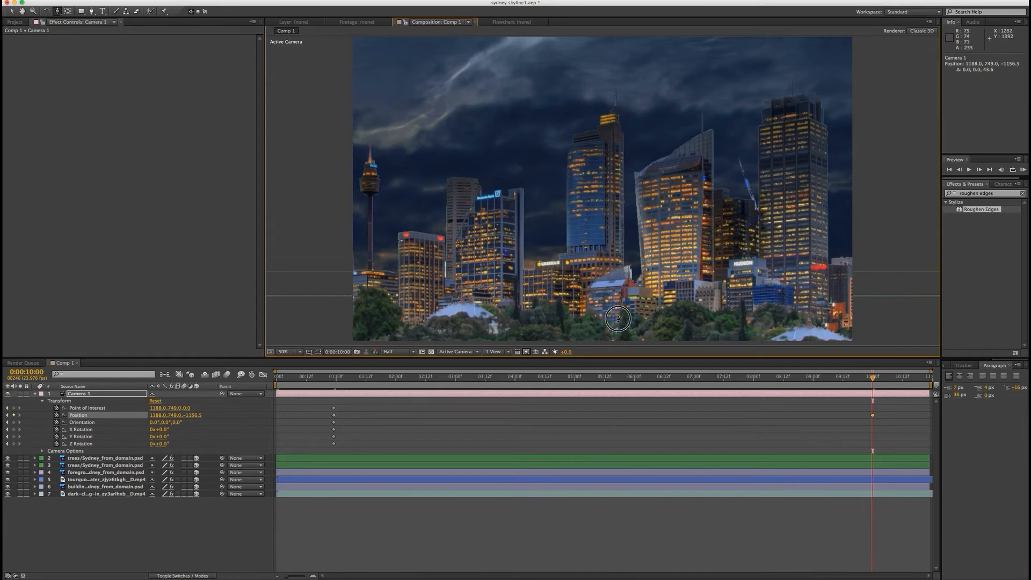
drag(618, 319, 627, 312)
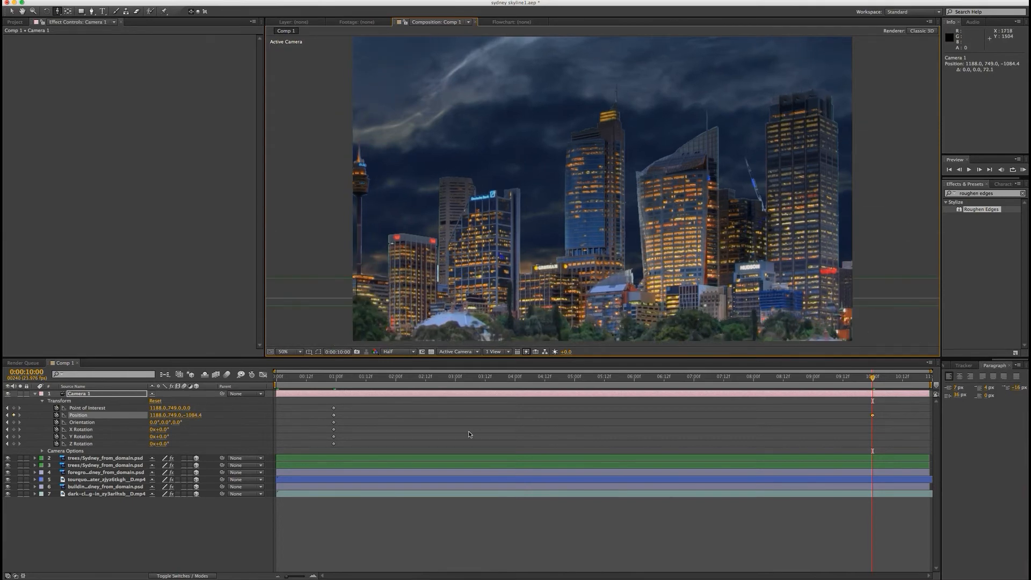
drag(605, 275, 604, 297)
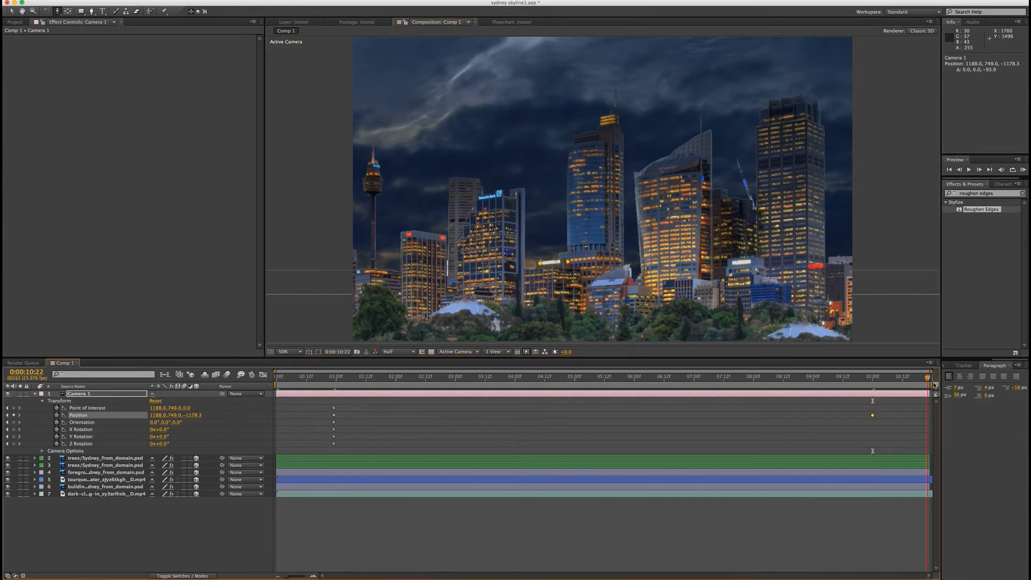
Step: Preview the camera push-in from the start of the composition and stop playback at about 0:00:05:06
key(Home)
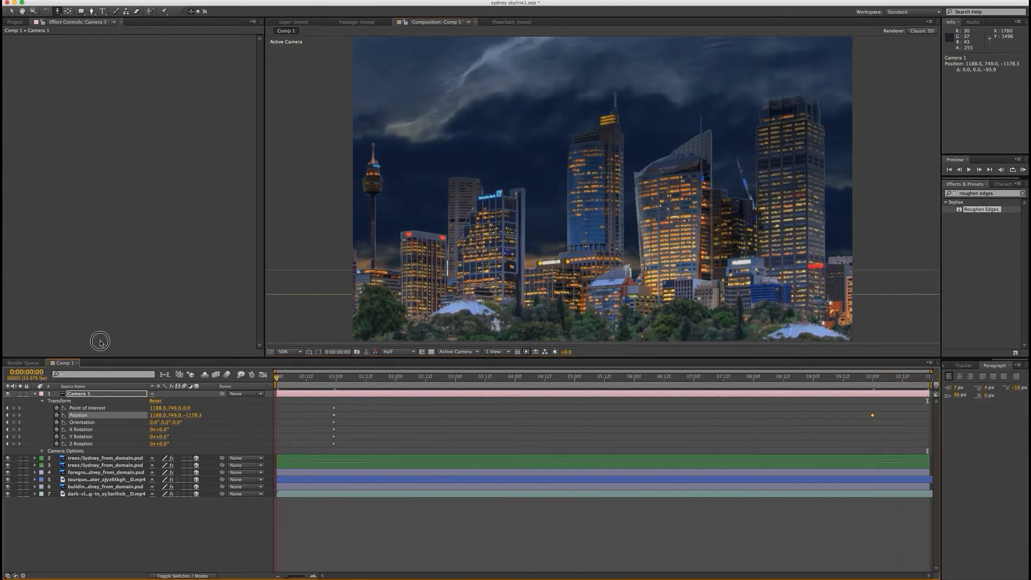
click(1024, 170)
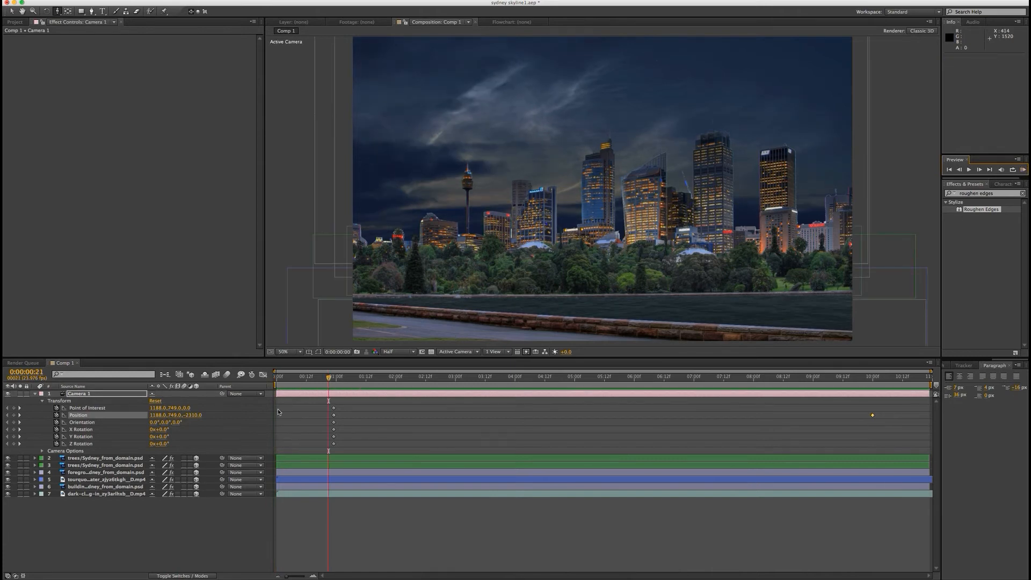
drag(326, 379, 271, 379)
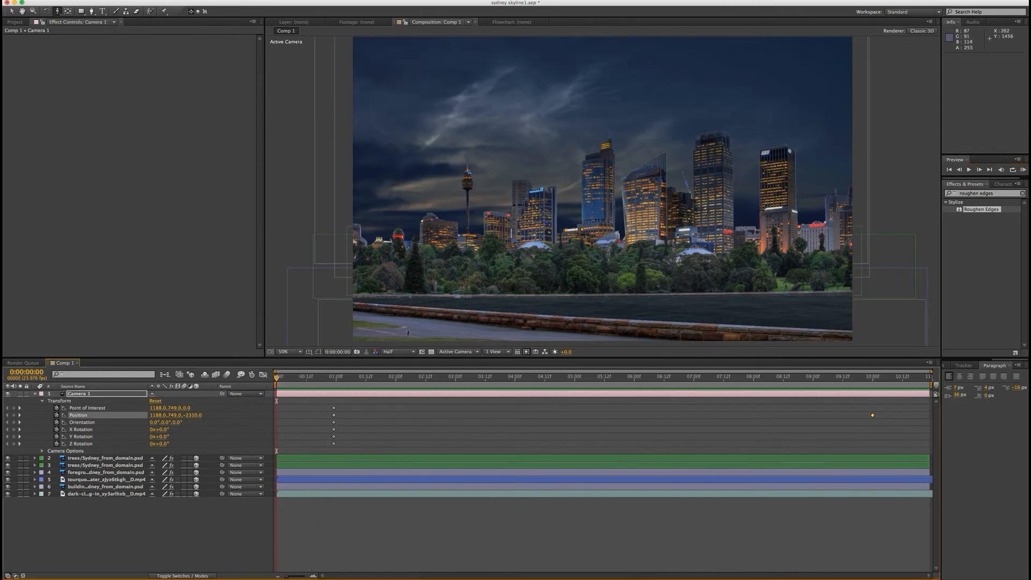
key(space)
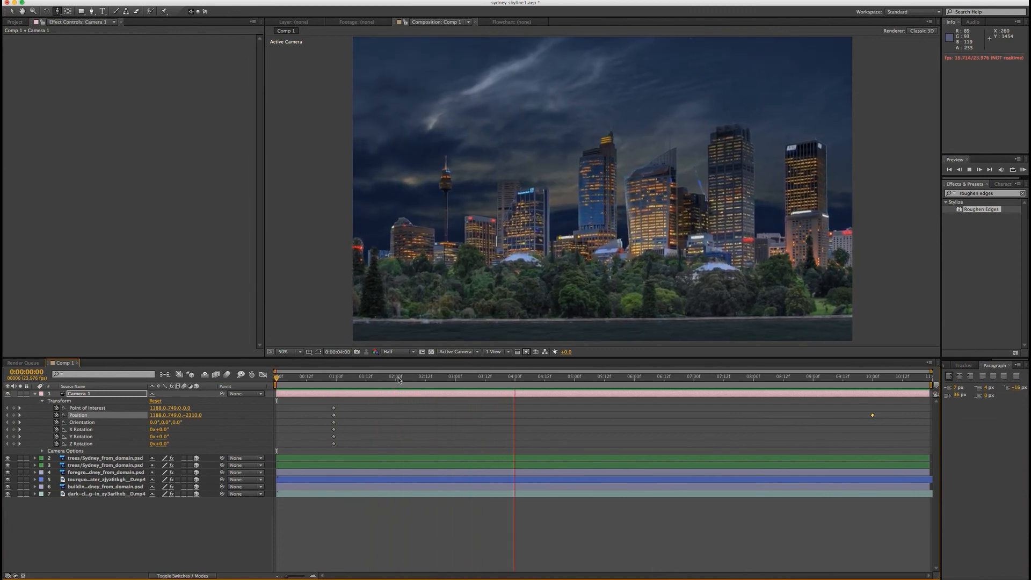
key(space)
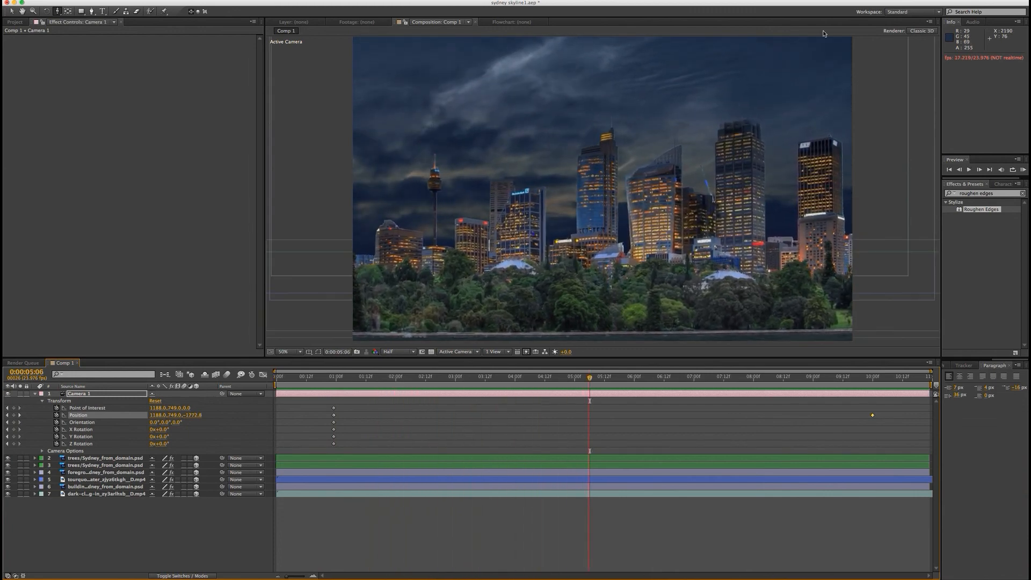